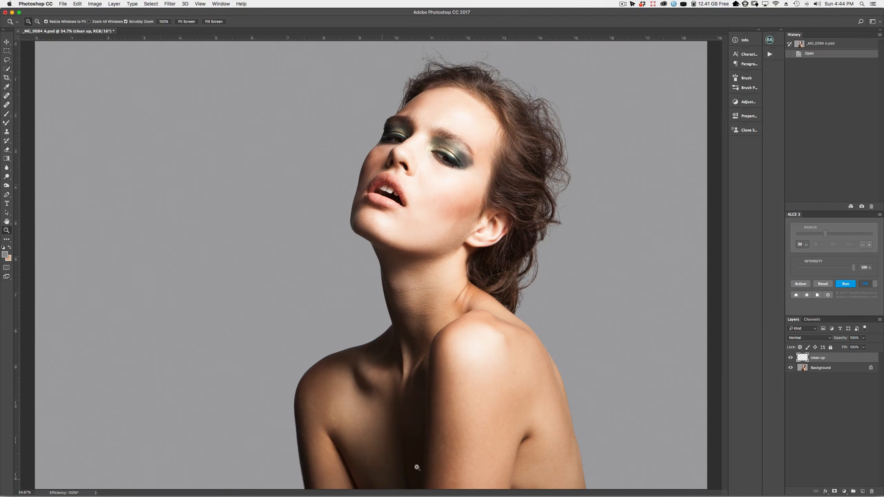
# Zoom into the cheek and compare the face with and without the clean up layer
pyautogui.moveTo(442, 158); pyautogui.dragTo(476, 188)
pyautogui.scroll(-2, 476, 188)
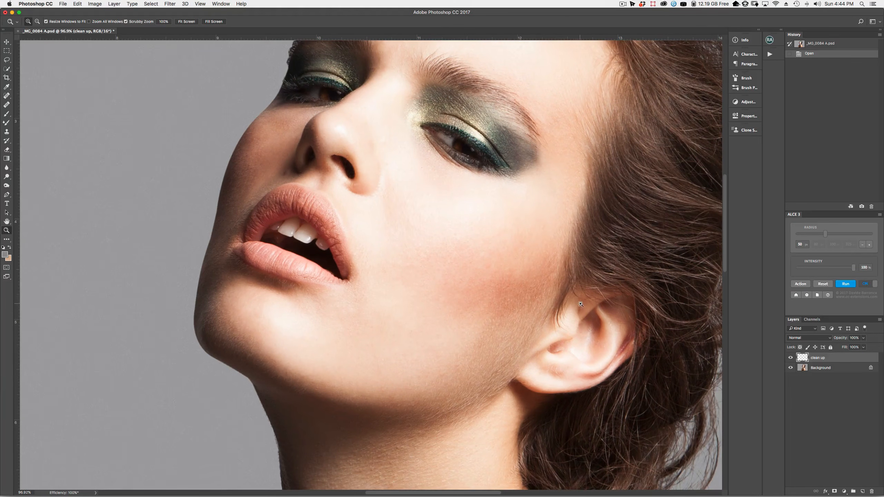
pyautogui.click(793, 359)
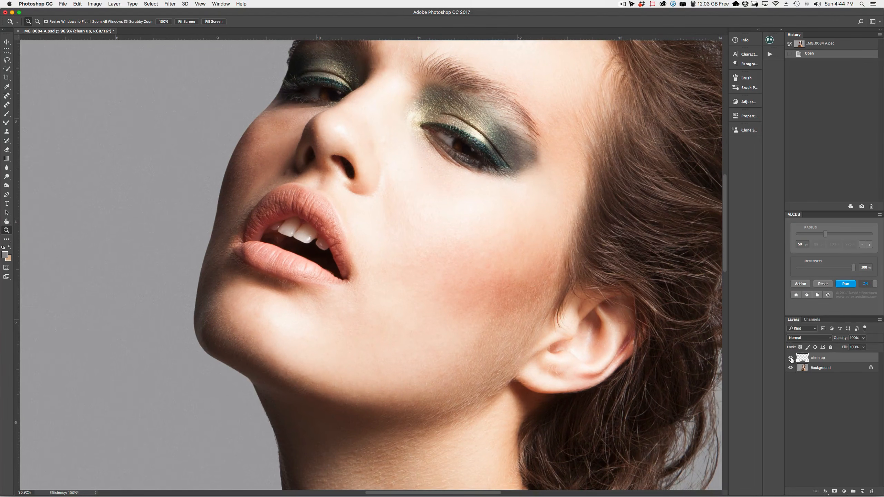
pyautogui.click(792, 360)
pyautogui.click(793, 360)
pyautogui.click(793, 360)
pyautogui.click(792, 361)
pyautogui.click(791, 359)
pyautogui.click(791, 360)
# Zoom in closely on the forehead, then zoom back out to view the whole photo
pyautogui.scroll(10, 451, 245)
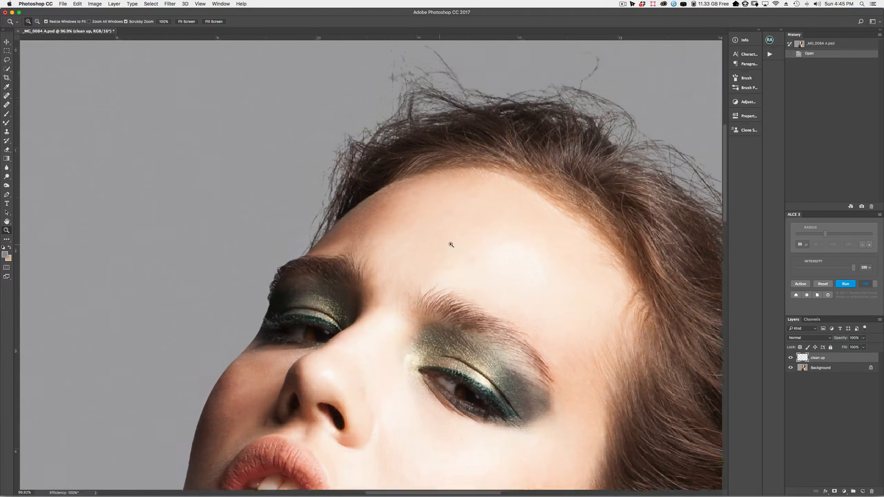
pyautogui.moveTo(451, 245); pyautogui.dragTo(485, 312)
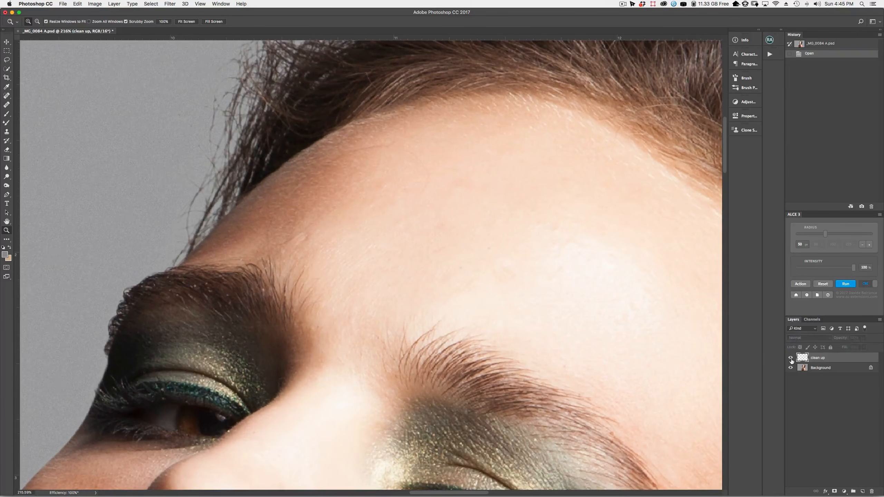
pyautogui.moveTo(689, 369); pyautogui.dragTo(470, 342)
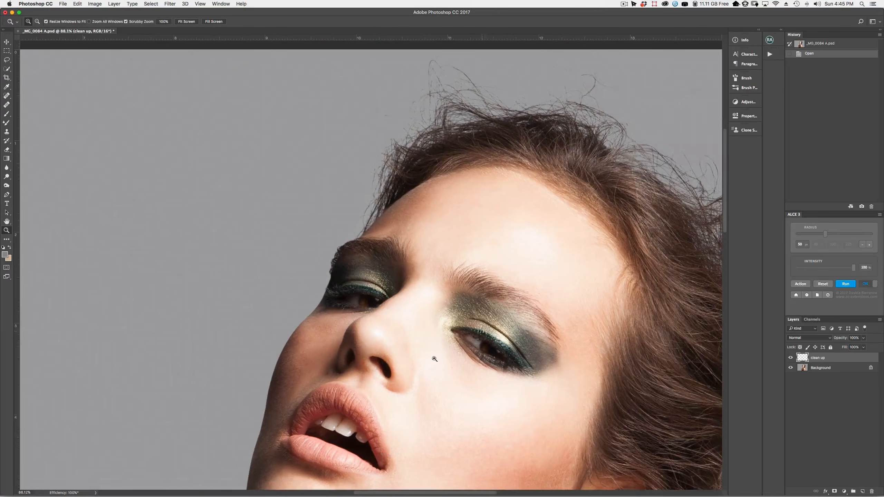
pyautogui.scroll(-5, 449, 315)
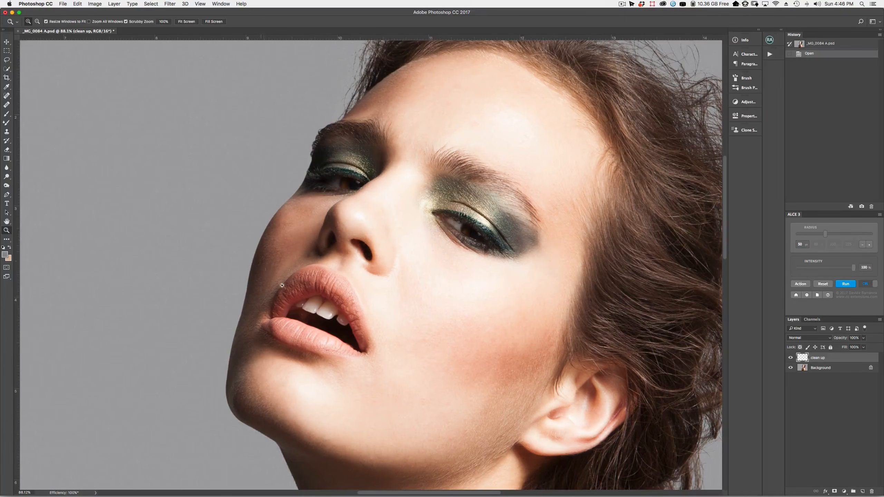
pyautogui.scroll(-5, 378, 198)
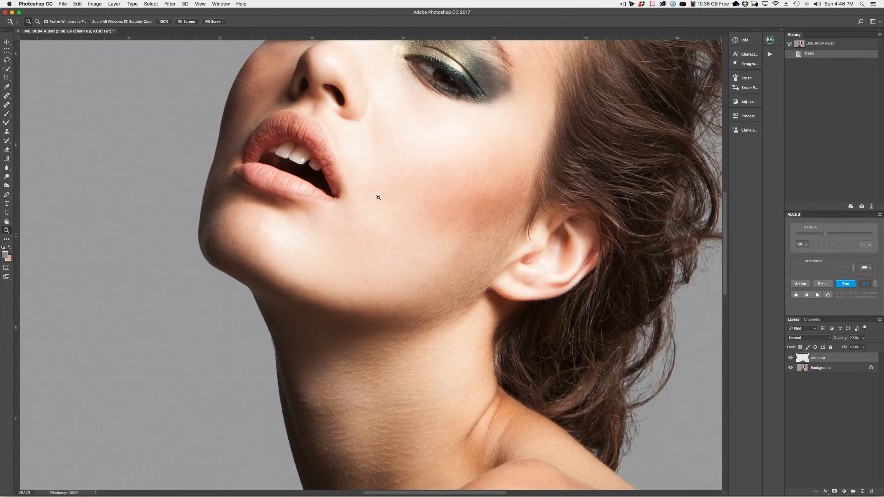
pyautogui.moveTo(461, 307); pyautogui.dragTo(445, 301)
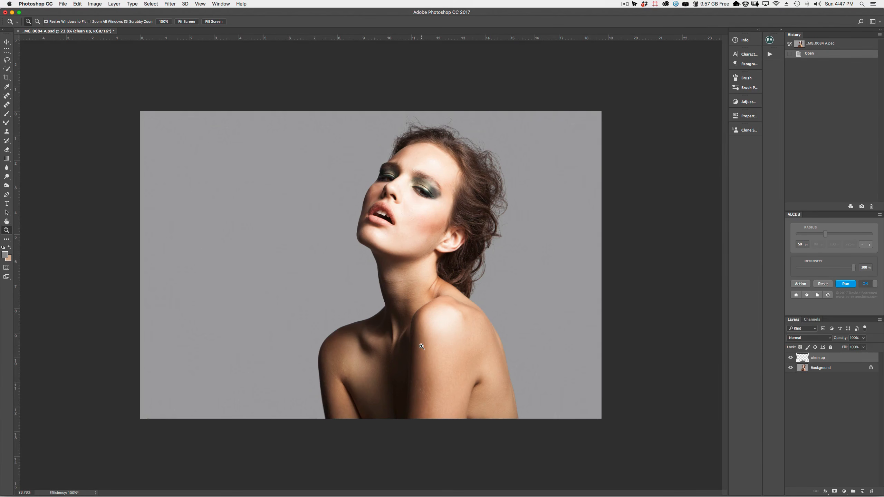
# Add a Curves adjustment layer and duplicate it with Cmd+J
pyautogui.click(844, 492)
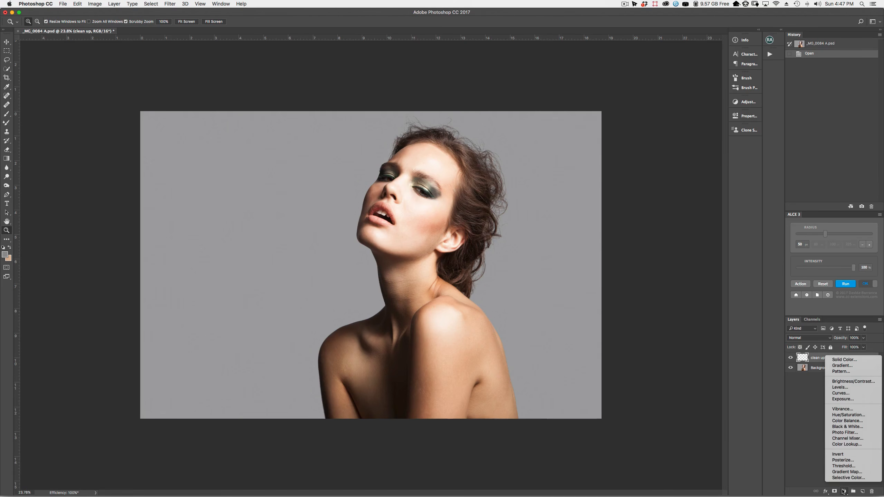
pyautogui.click(841, 393)
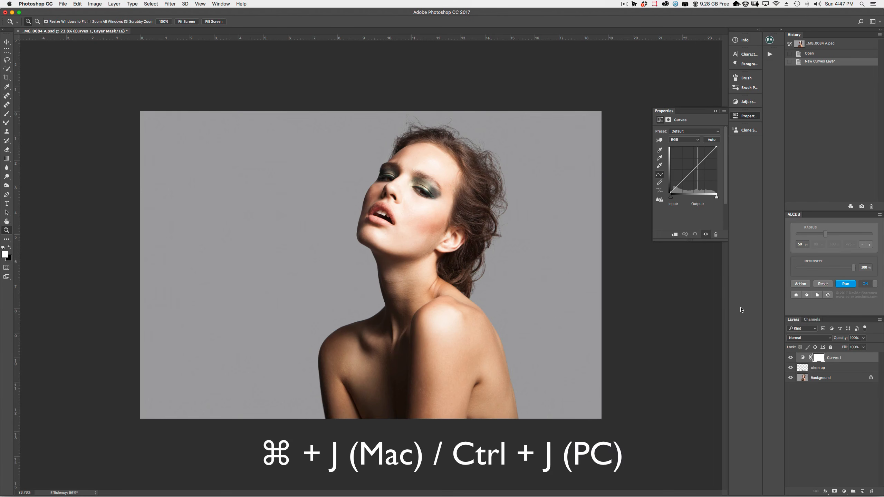
pyautogui.press('super+j')
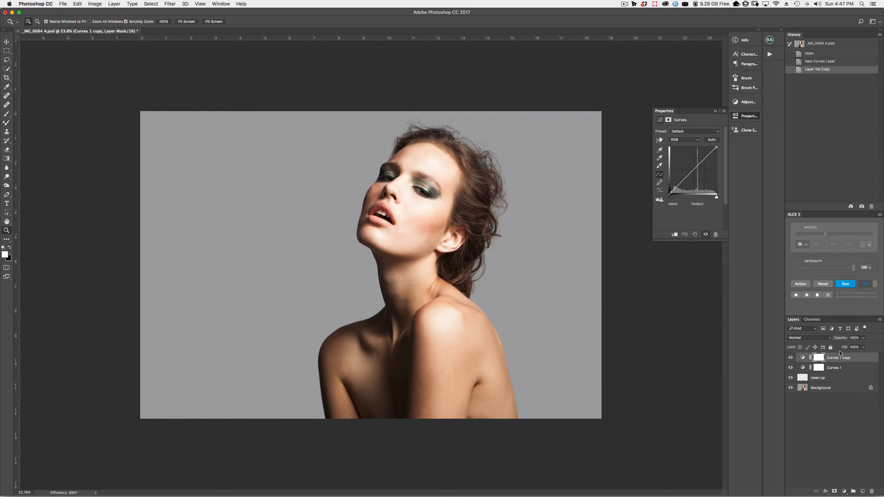
# Name the two Curves layers 'darken' and 'lighten', and pull the darken curve down
pyautogui.doubleClick(835, 368)
pyautogui.write('cae')
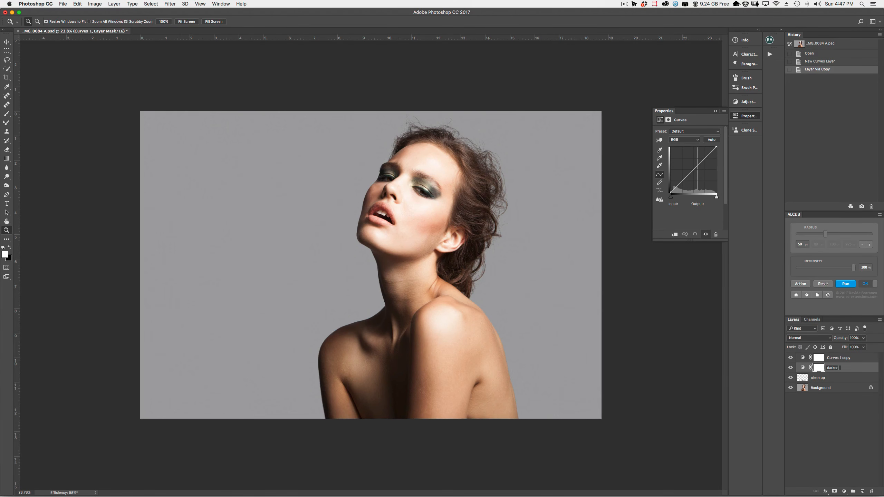
pyautogui.write('ken')
pyautogui.press('Return')
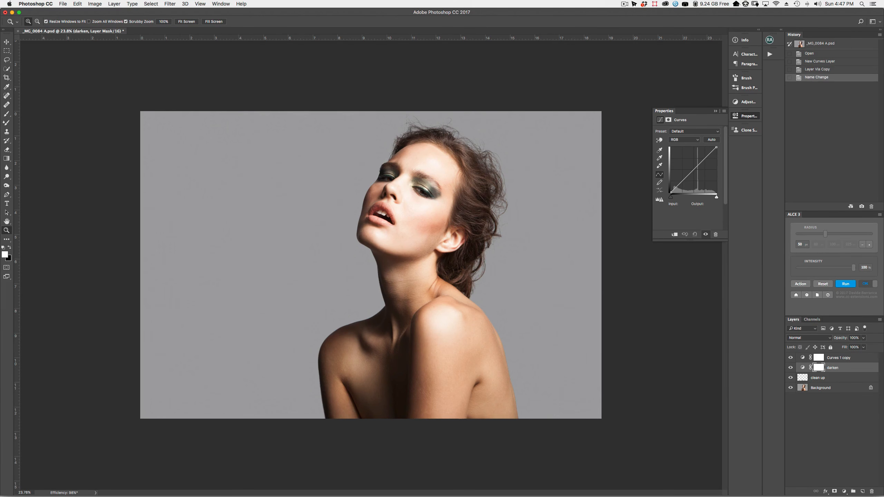
pyautogui.doubleClick(837, 358)
pyautogui.write('lighten')
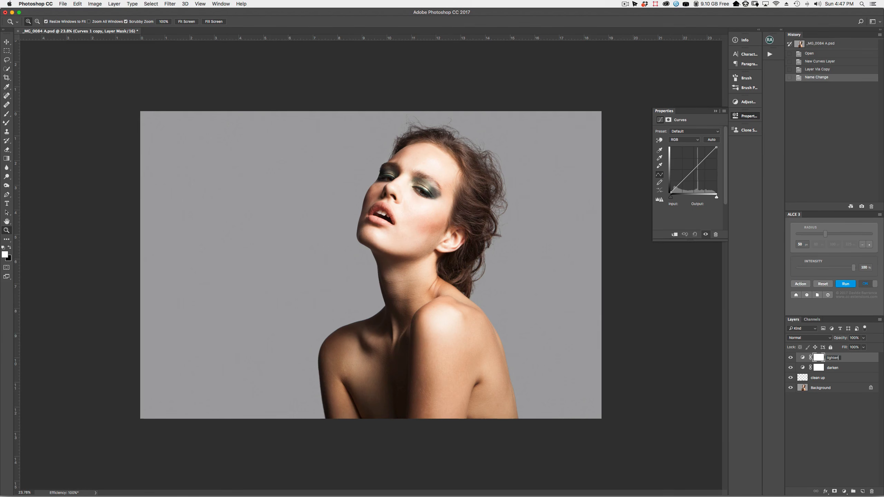
pyautogui.press('Return')
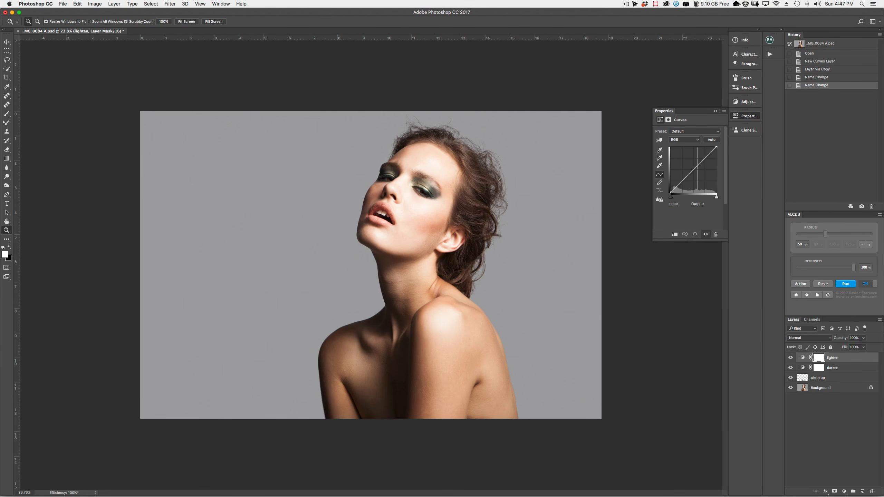
pyautogui.click(834, 368)
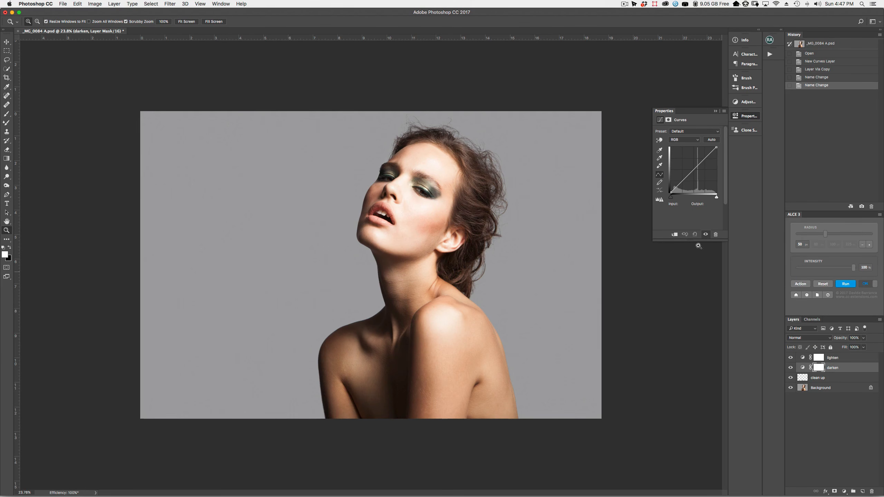
pyautogui.moveTo(697, 167)
pyautogui.mouseDown()
pyautogui.moveTo(697, 174)
pyautogui.moveTo(691, 166)
pyautogui.mouseUp()
# Raise the lighten curve, then invert the lighten and darken masks to black with Cmd+I
pyautogui.click(802, 358)
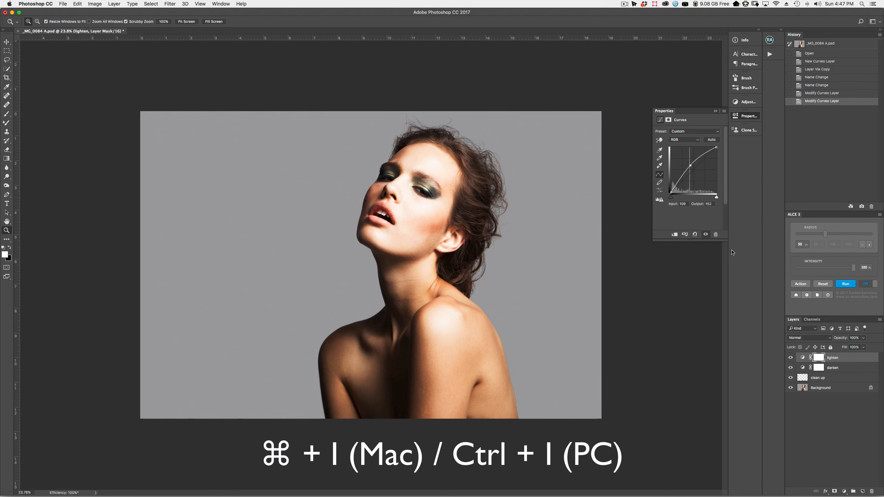
pyautogui.press('super+i')
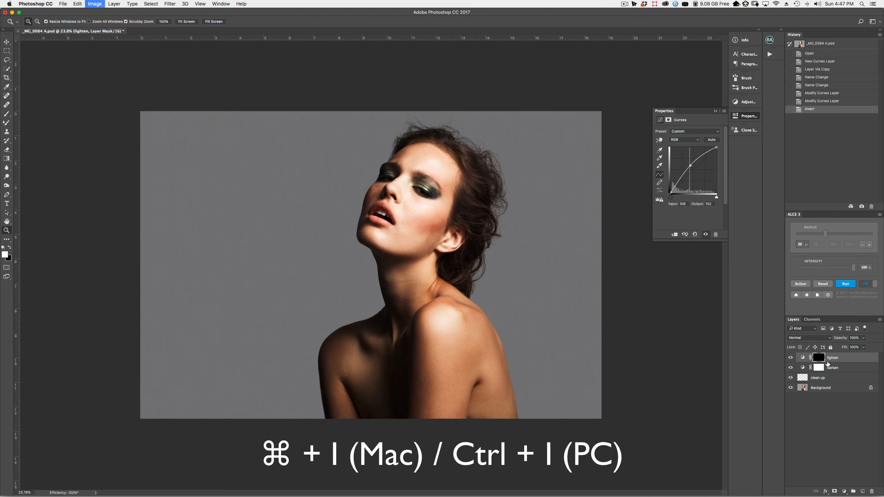
pyautogui.click(819, 368)
pyautogui.press('super+i')
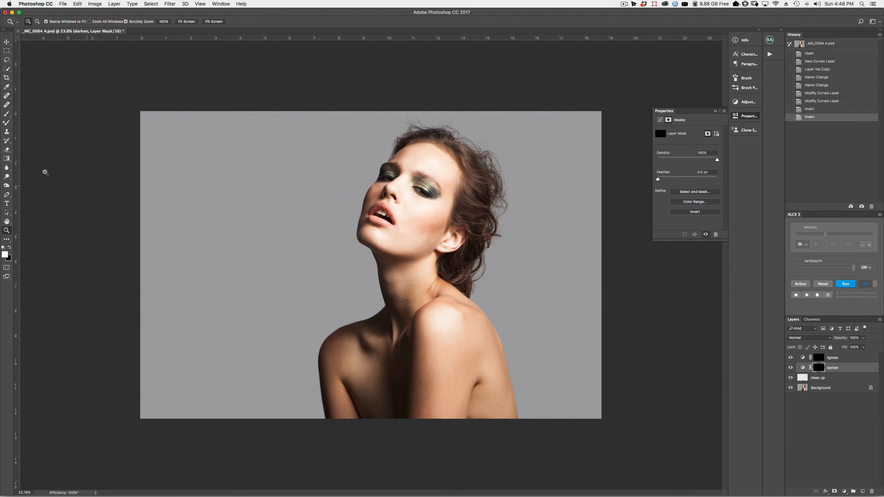
pyautogui.click(9, 115)
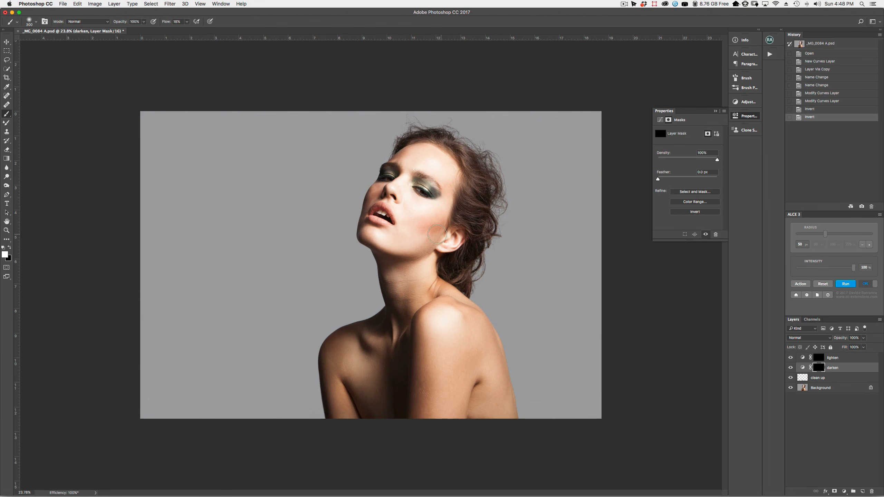
pyautogui.moveTo(448, 240)
pyautogui.mouseDown()
pyautogui.moveTo(435, 219)
pyautogui.moveTo(376, 258)
pyautogui.mouseUp()
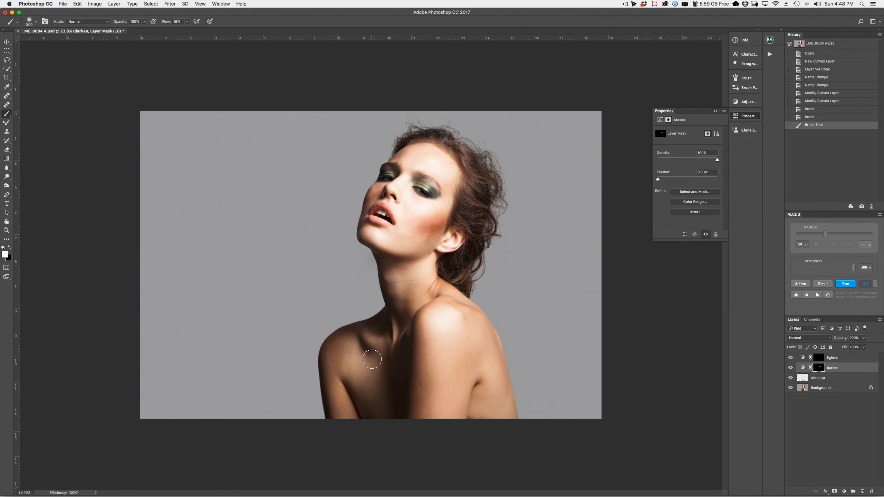
pyautogui.press('super+z')
pyautogui.click(819, 358)
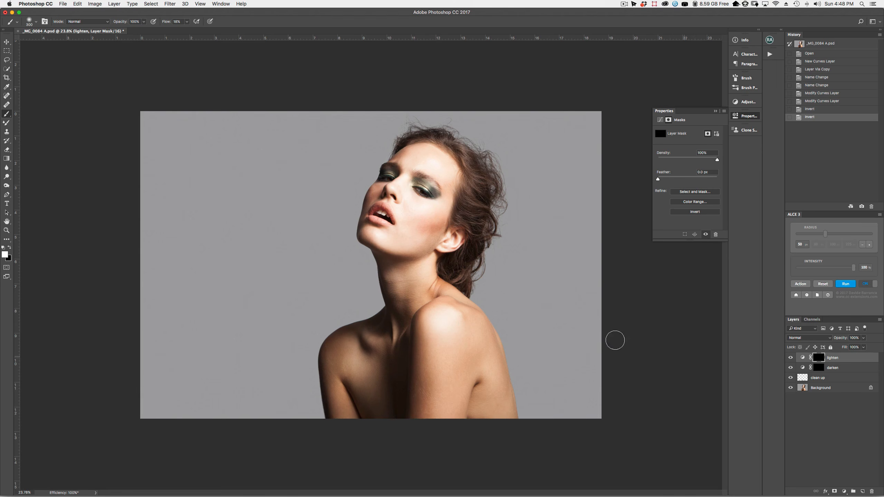
pyautogui.moveTo(456, 217)
pyautogui.mouseDown()
pyautogui.moveTo(460, 224)
pyautogui.moveTo(395, 279)
pyautogui.mouseUp()
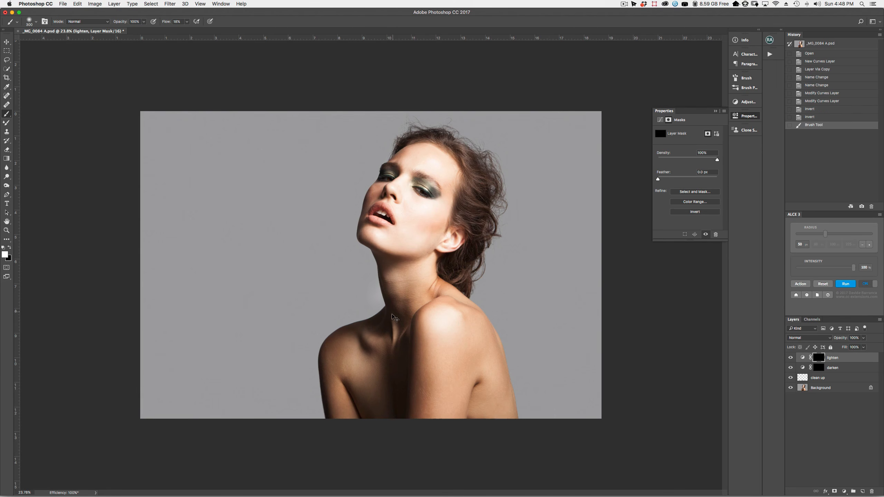
pyautogui.press('super+z')
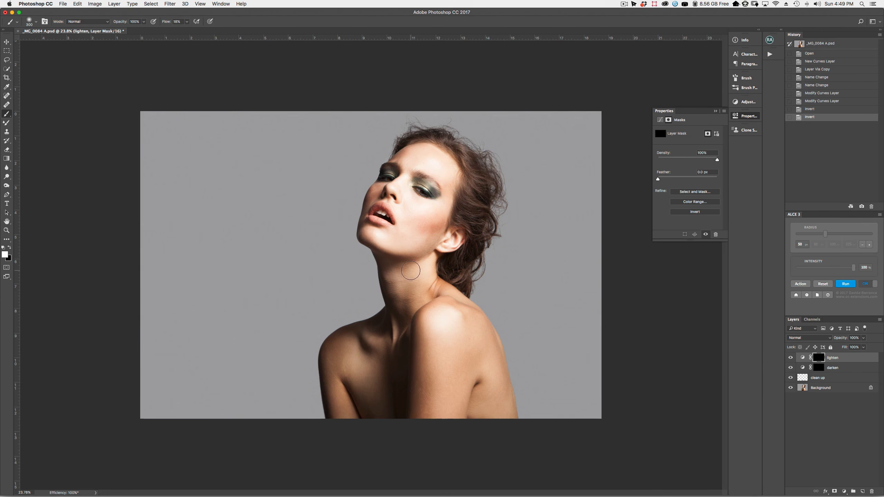
pyautogui.press('z')
pyautogui.moveTo(427, 222)
pyautogui.mouseDown()
pyautogui.moveTo(469, 260)
pyautogui.moveTo(421, 257)
pyautogui.moveTo(486, 223)
pyautogui.mouseUp()
pyautogui.press('b')
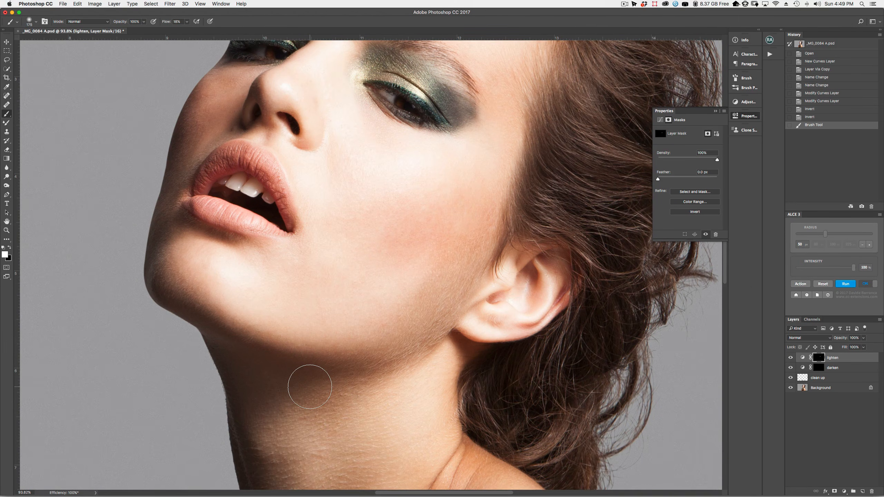
pyautogui.hotkey('ctrl', 'z')
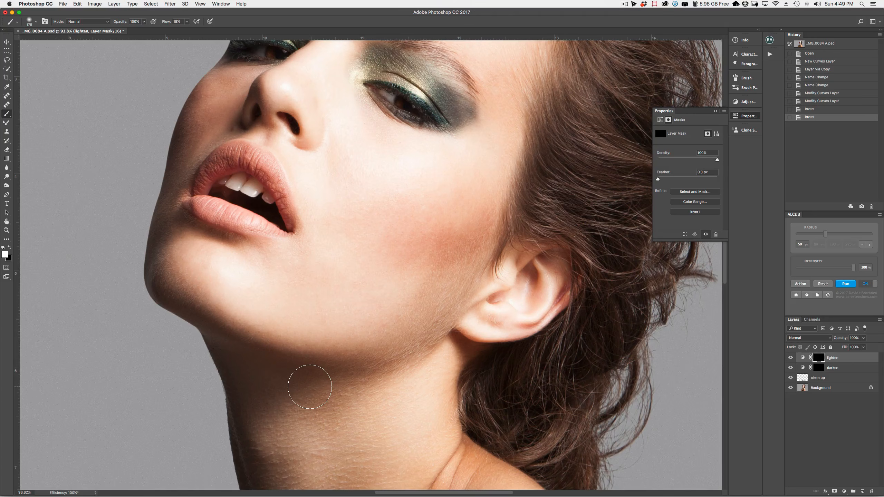
pyautogui.click(7, 231)
pyautogui.moveTo(474, 265); pyautogui.dragTo(443, 265)
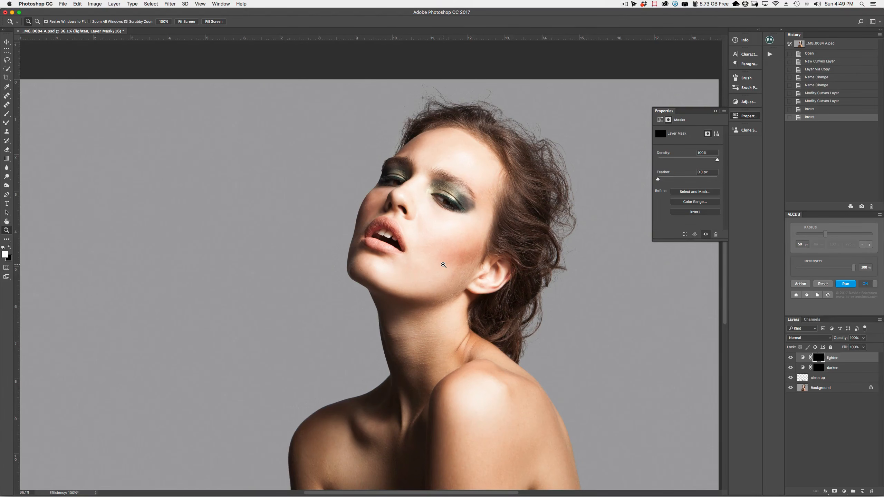
# Add a grey Solid Color fill layer and set its blend mode to Color
pyautogui.click(828, 453)
pyautogui.click(846, 491)
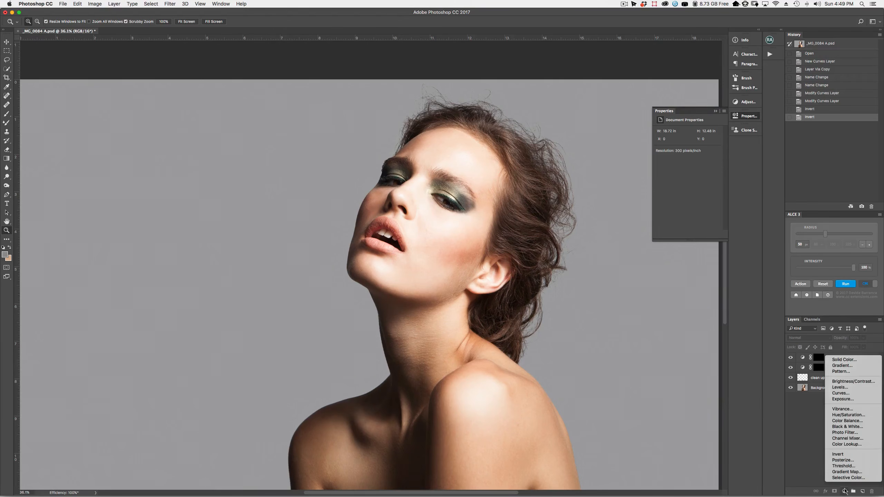
pyautogui.click(841, 361)
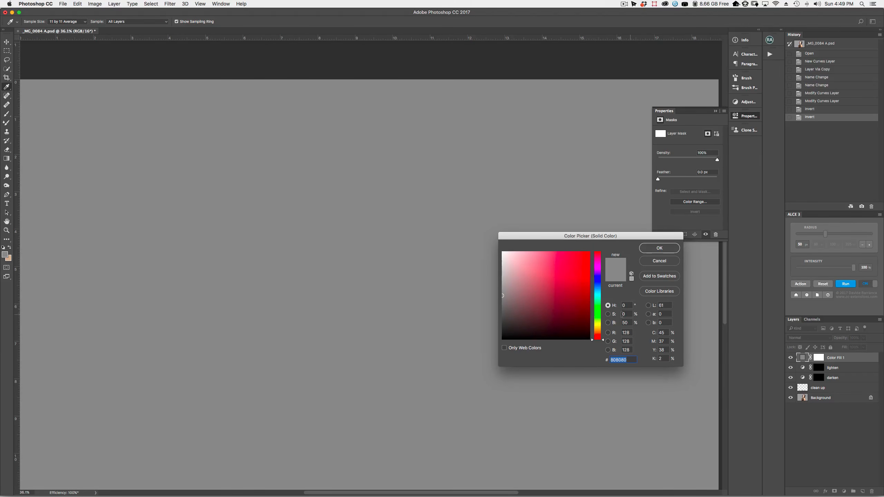
pyautogui.click(662, 248)
pyautogui.press('z')
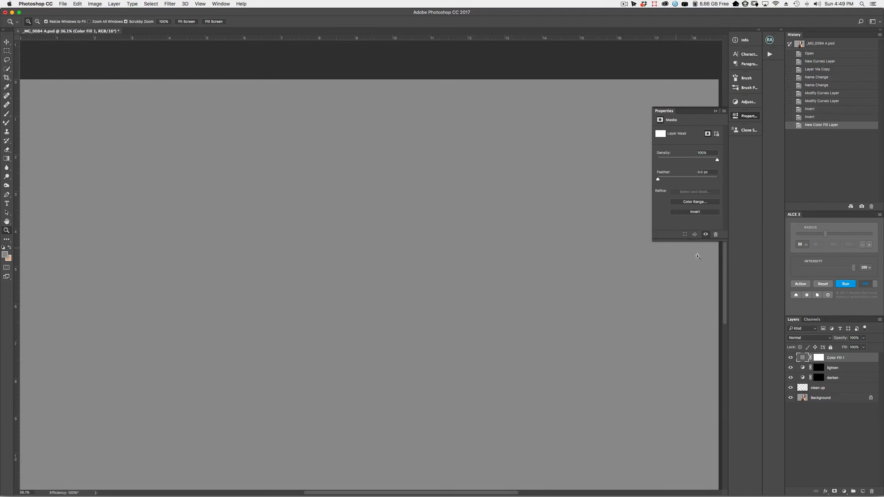
pyautogui.click(816, 337)
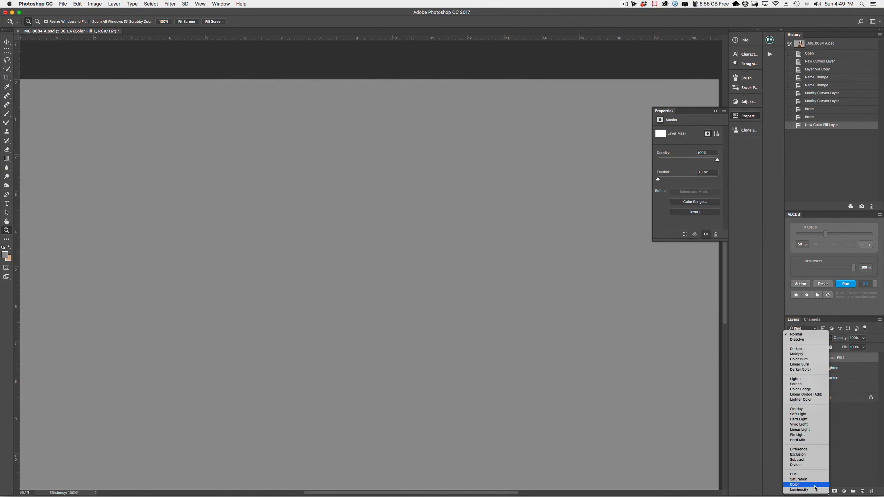
pyautogui.click(796, 483)
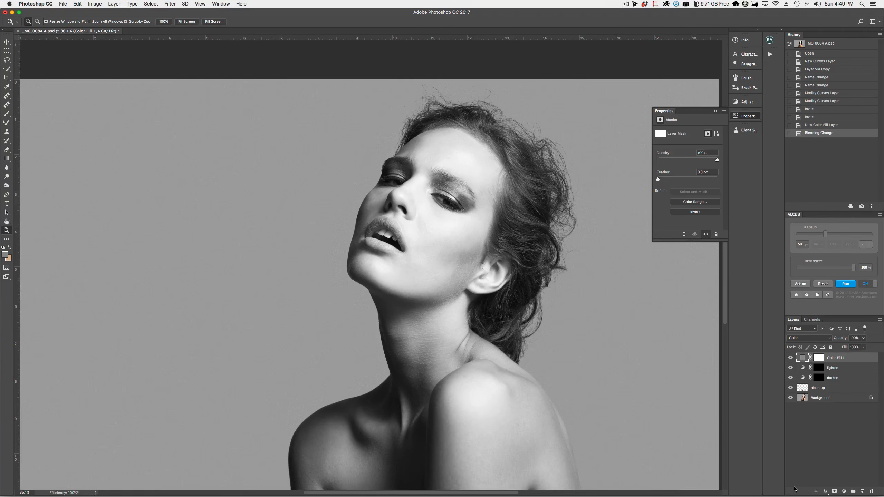
# Try a Black & White adjustment with darkened reds, then delete it and restore Color Fill 1
pyautogui.click(790, 357)
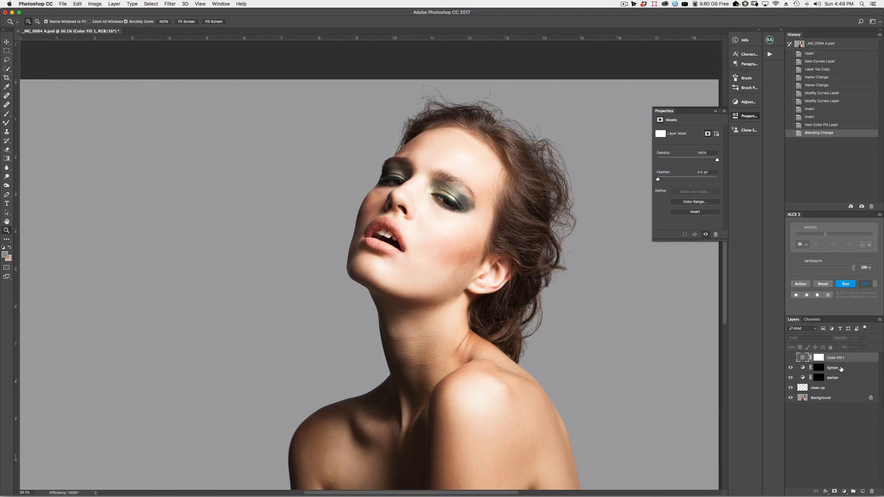
pyautogui.click(841, 368)
pyautogui.click(845, 492)
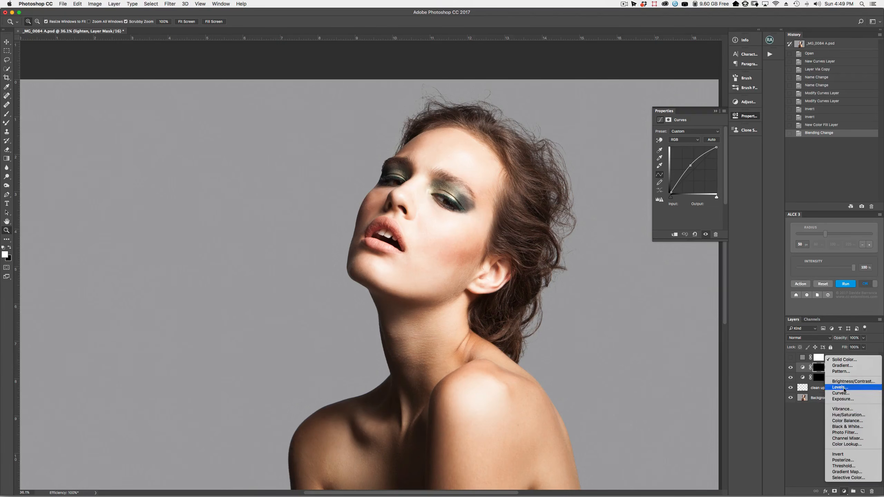
pyautogui.click(847, 427)
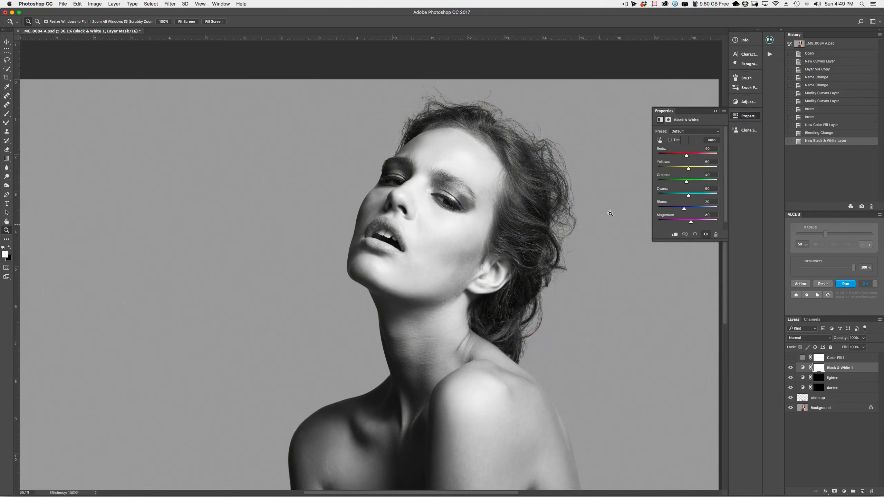
pyautogui.moveTo(686, 156); pyautogui.dragTo(687, 175)
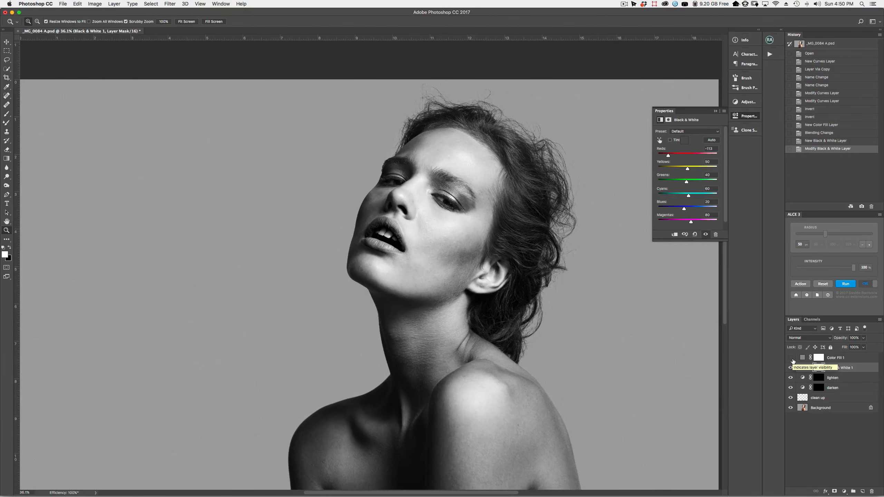
pyautogui.press('Delete')
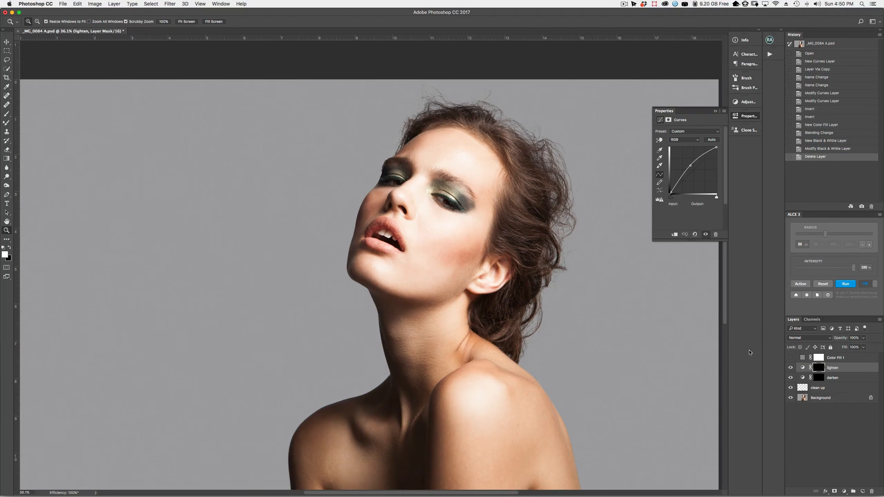
pyautogui.click(791, 358)
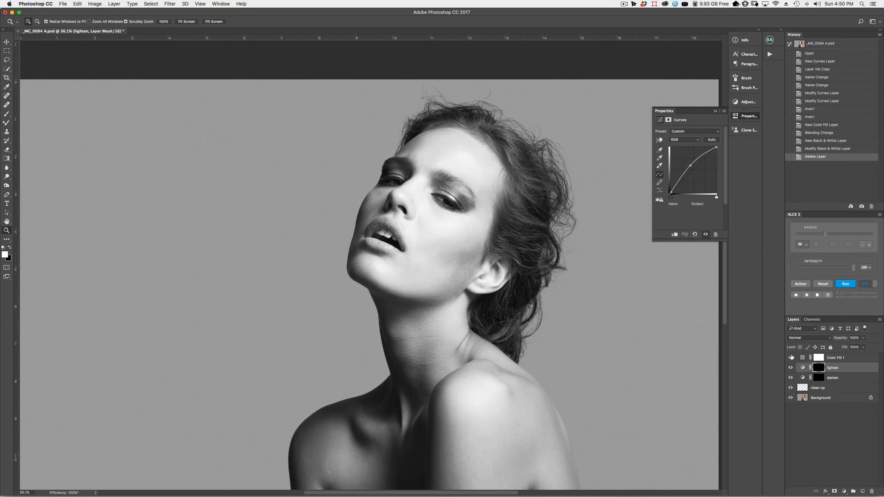
# Zoom in on the cheek and jaw, and add a Curves adjustment above Color Fill 1
pyautogui.moveTo(449, 258); pyautogui.dragTo(481, 258)
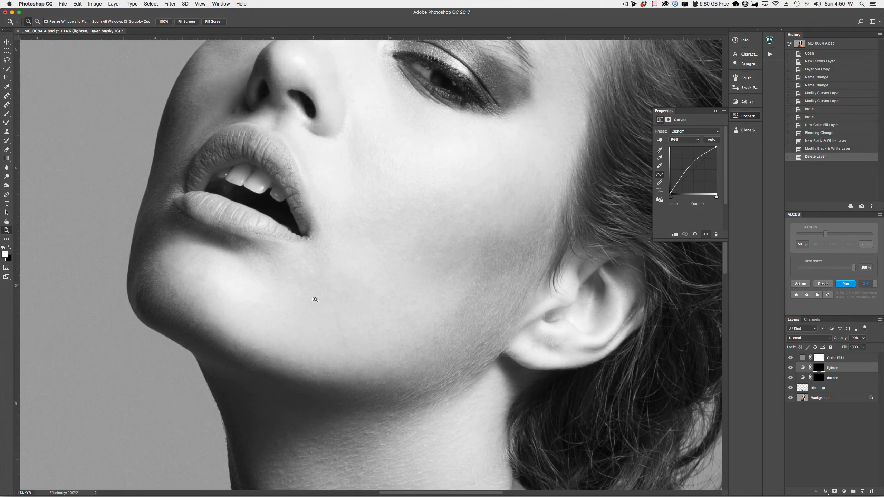
pyautogui.click(840, 357)
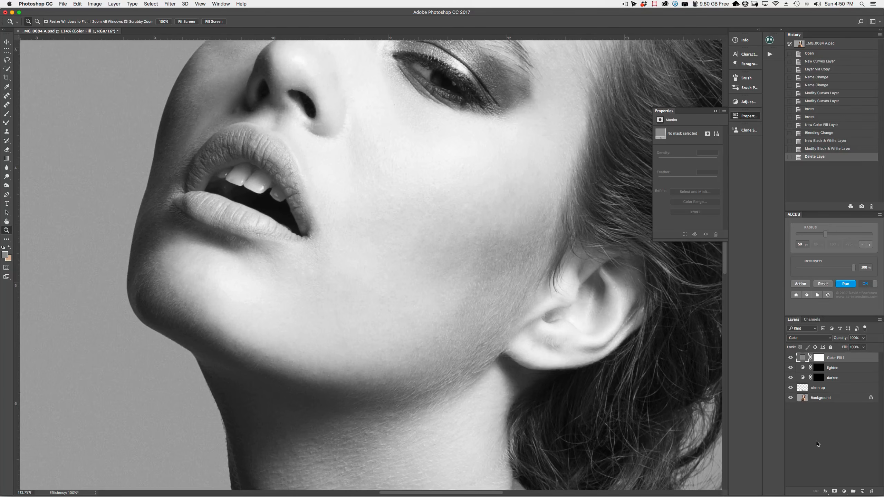
pyautogui.click(845, 492)
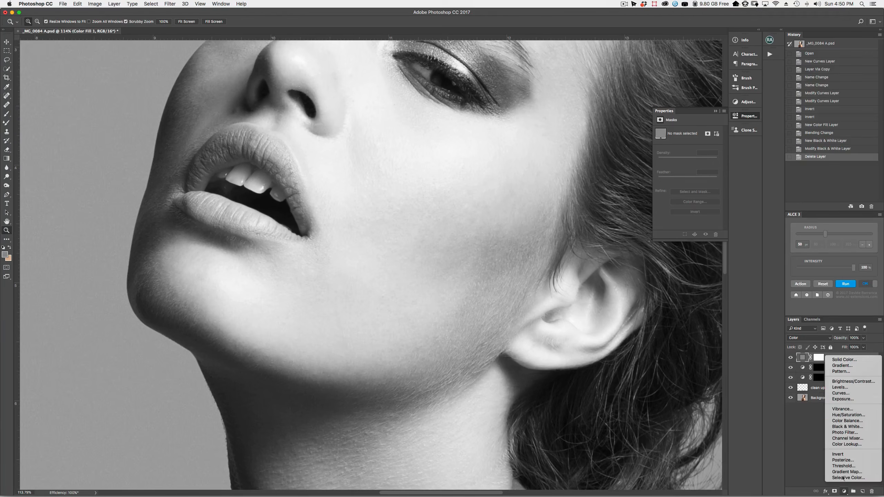
pyautogui.click(849, 393)
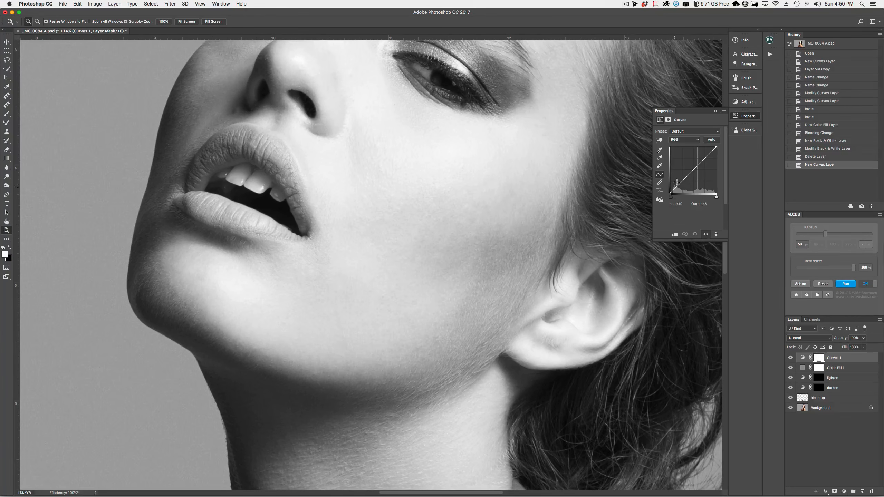
# Drag the Curves 1 midtone point down to Input 113 / Output 33, comparing before and after
pyautogui.moveTo(685, 180)
pyautogui.mouseDown()
pyautogui.moveTo(693, 188)
pyautogui.moveTo(706, 165)
pyautogui.moveTo(694, 184)
pyautogui.mouseUp()
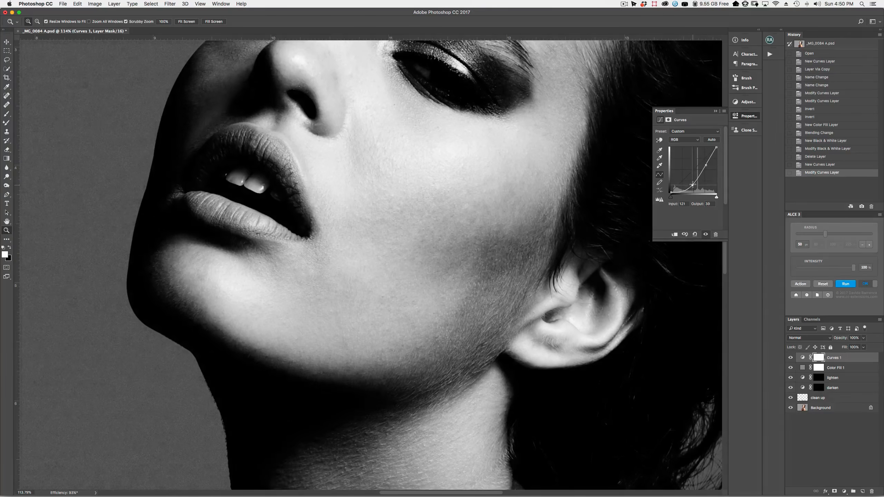
pyautogui.click(791, 357)
pyautogui.click(792, 357)
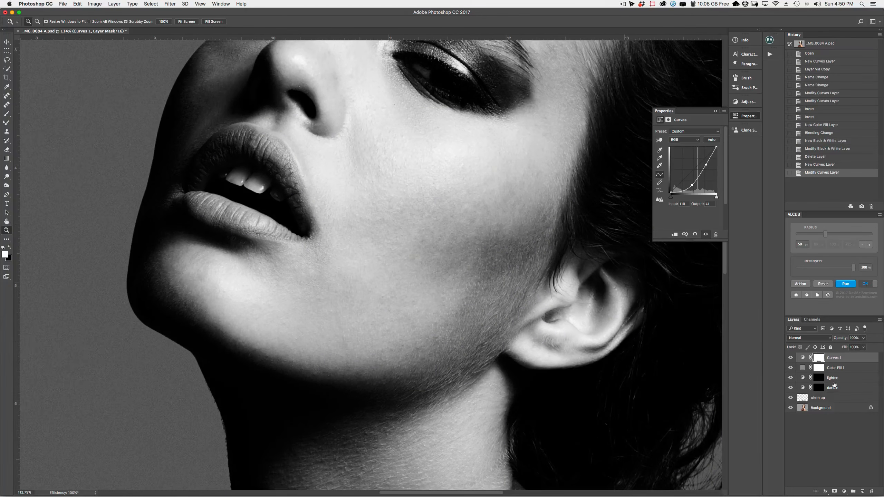
pyautogui.click(834, 379)
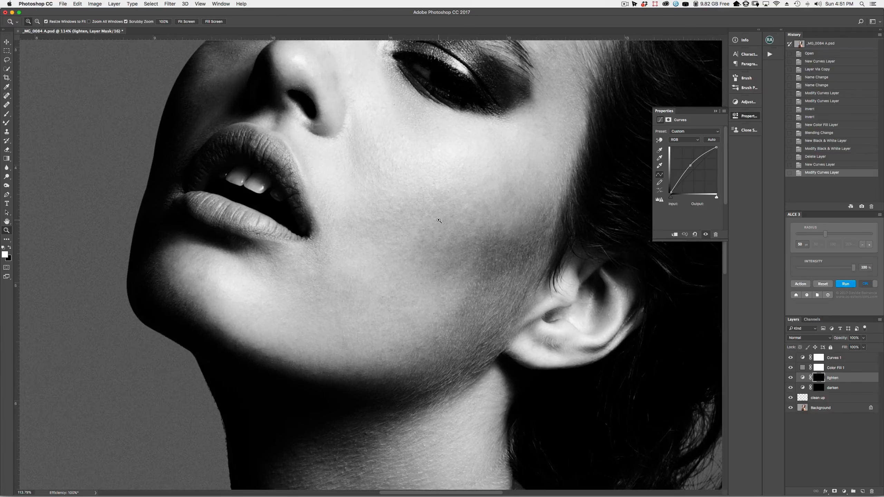
pyautogui.click(839, 368)
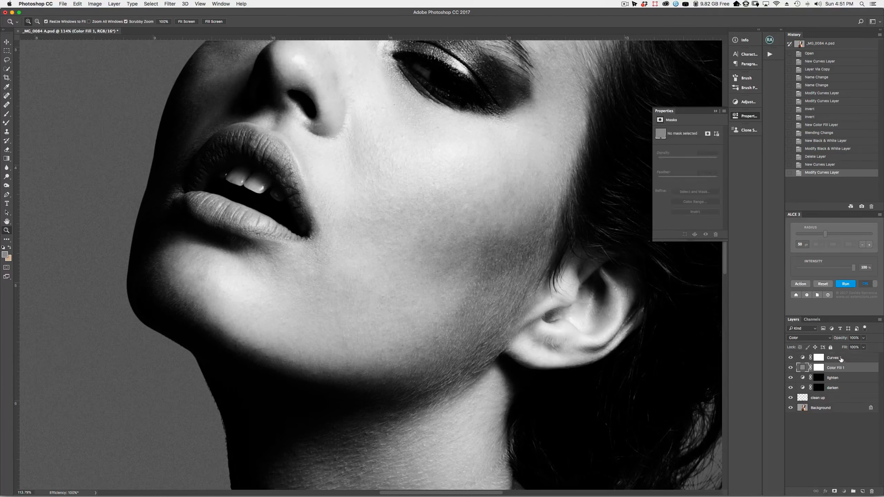
pyautogui.keyDown('shift'); pyautogui.click(837, 359); pyautogui.keyUp('shift')
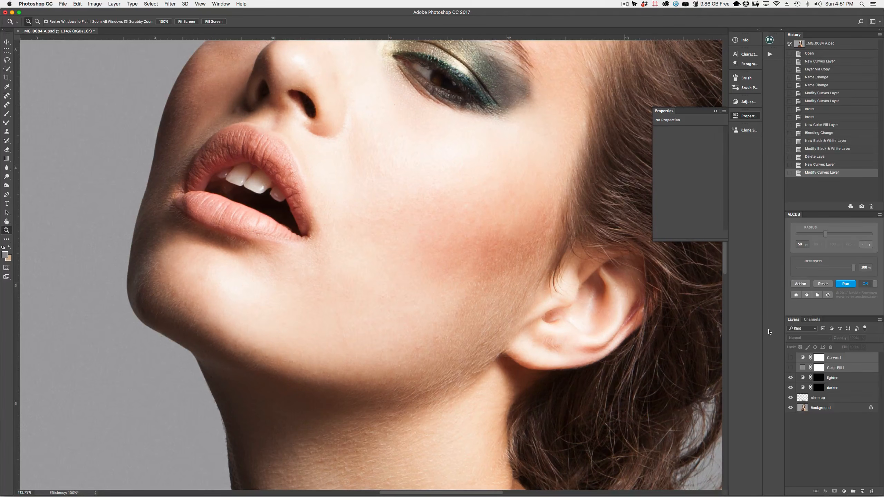
pyautogui.moveTo(790, 368); pyautogui.dragTo(791, 358)
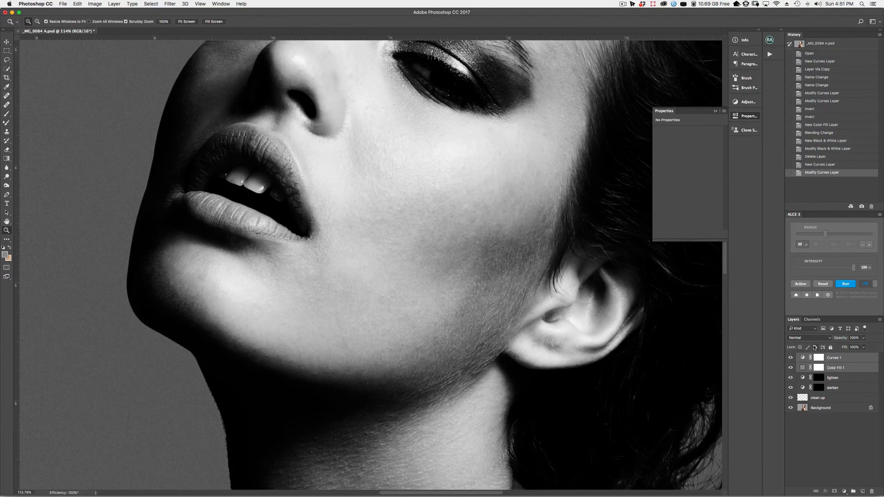
pyautogui.moveTo(379, 262); pyautogui.dragTo(383, 220)
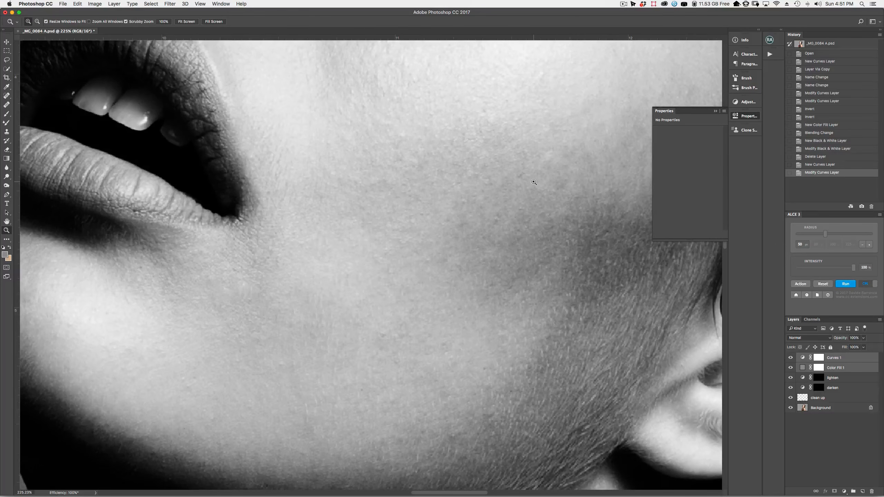
pyautogui.moveTo(391, 227); pyautogui.dragTo(329, 340)
pyautogui.moveTo(260, 315); pyautogui.dragTo(666, 437)
pyautogui.moveTo(403, 202); pyautogui.dragTo(414, 248)
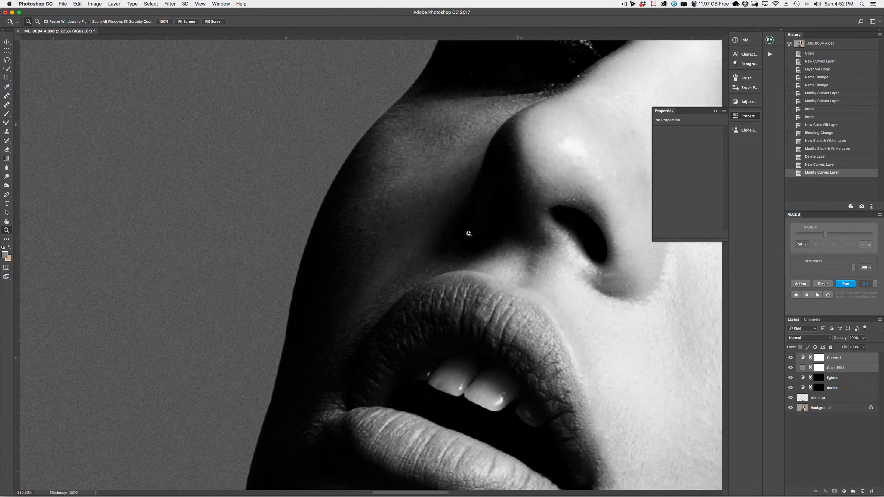
pyautogui.moveTo(548, 285); pyautogui.dragTo(297, 224)
pyautogui.moveTo(433, 242); pyautogui.dragTo(395, 240)
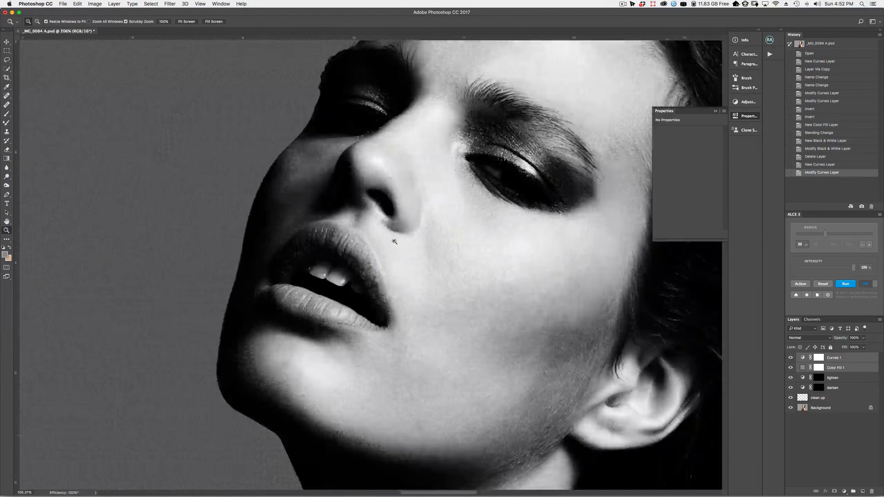
pyautogui.keyDown('alt'); pyautogui.click(395, 239); pyautogui.keyUp('alt')
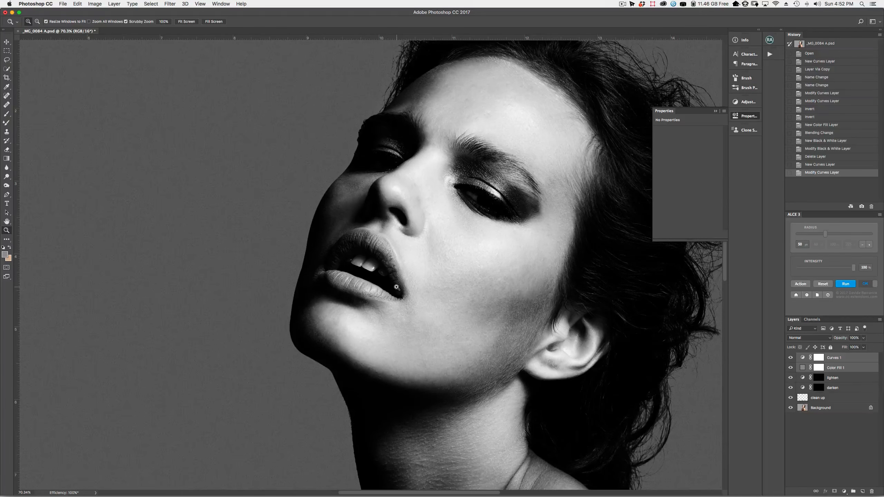
# Zoom into the cheek skin, reset the canvas rotation to 0° and switch to the Brush tool
pyautogui.moveTo(492, 313); pyautogui.dragTo(451, 316)
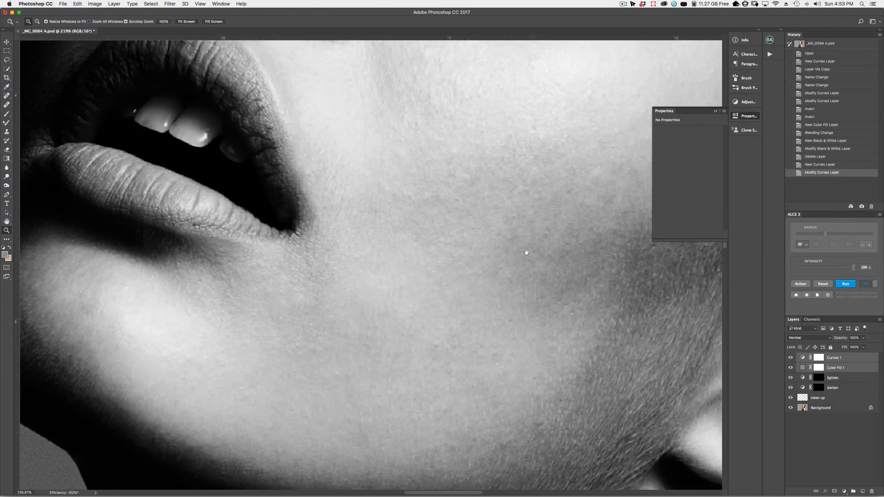
pyautogui.moveTo(531, 250); pyautogui.dragTo(444, 362)
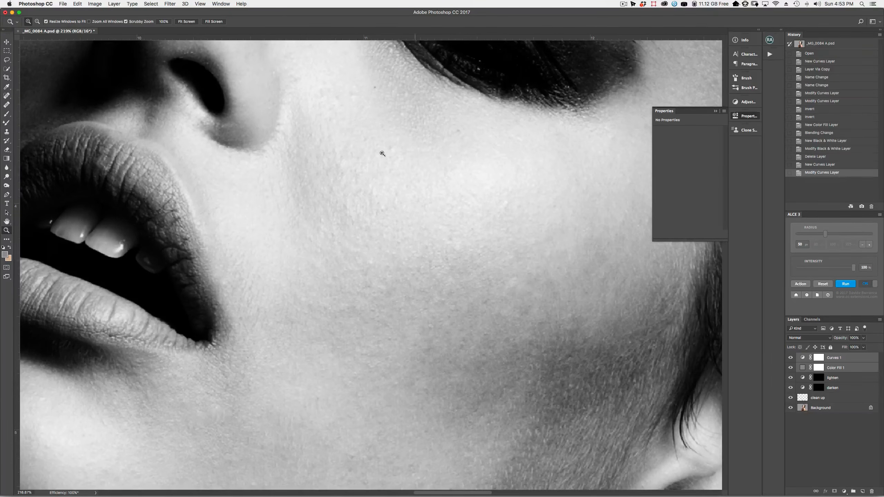
pyautogui.moveTo(402, 241); pyautogui.dragTo(416, 302)
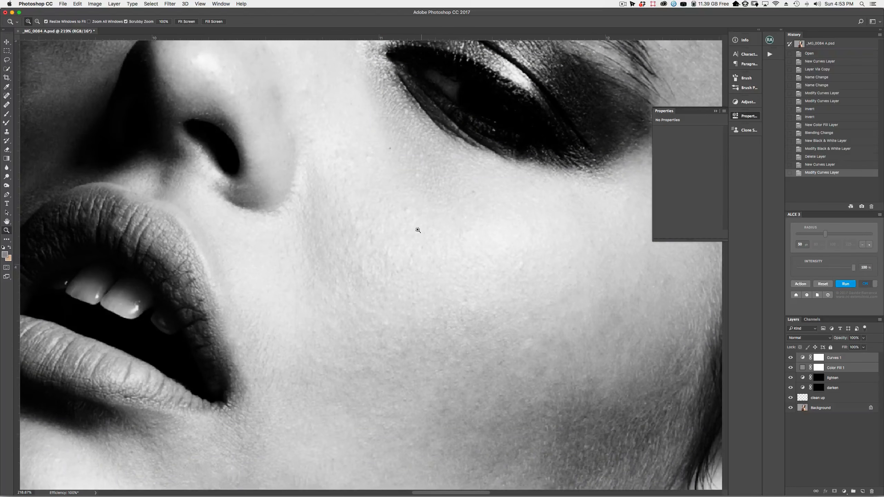
pyautogui.press('r')
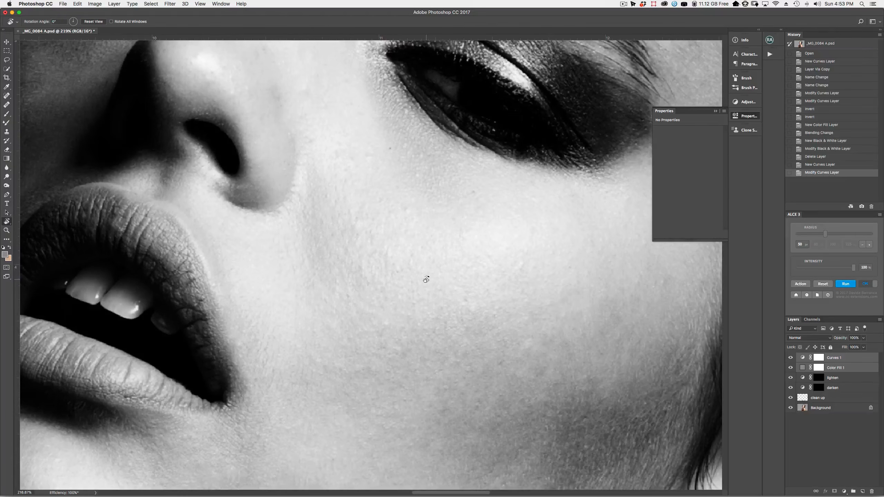
pyautogui.moveTo(447, 362); pyautogui.dragTo(342, 320)
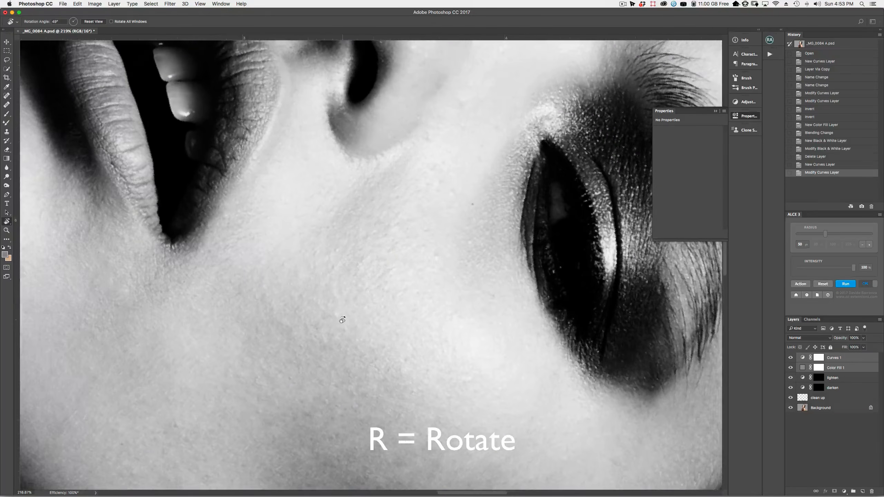
pyautogui.click(98, 23)
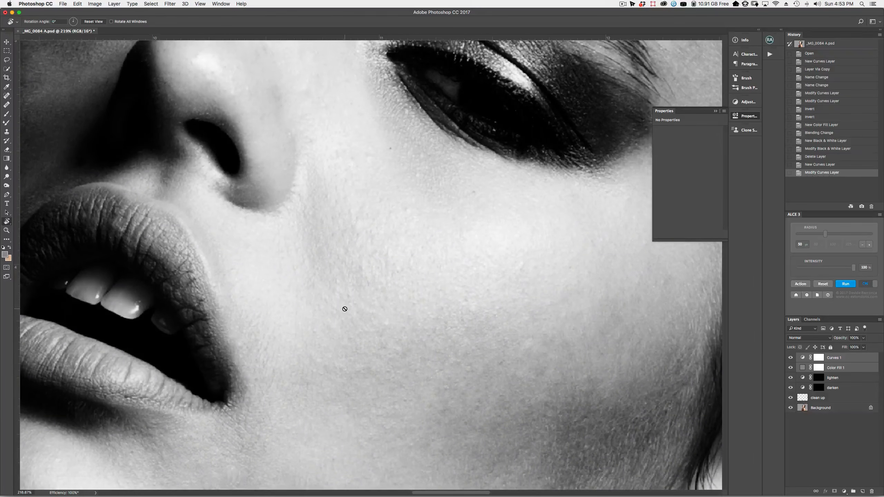
pyautogui.press('b')
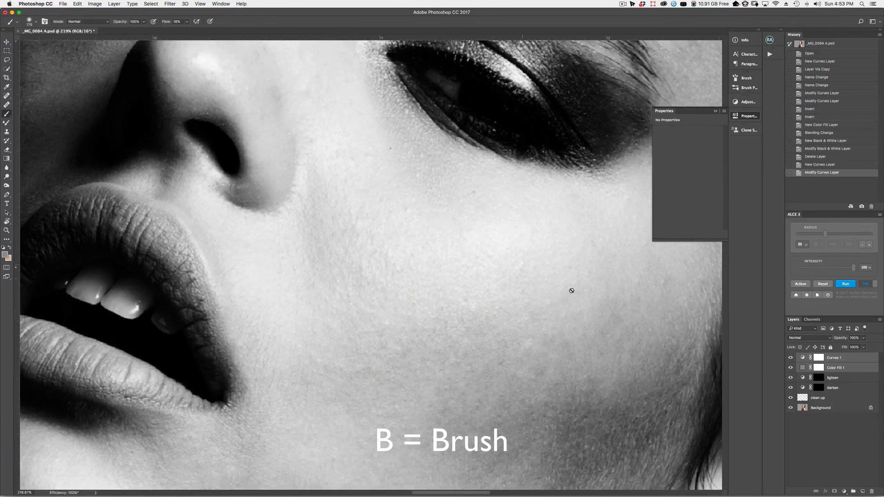
# Target the lighten mask, then step through layers with Option+[ and Option+] to the darken mask
pyautogui.click(819, 383)
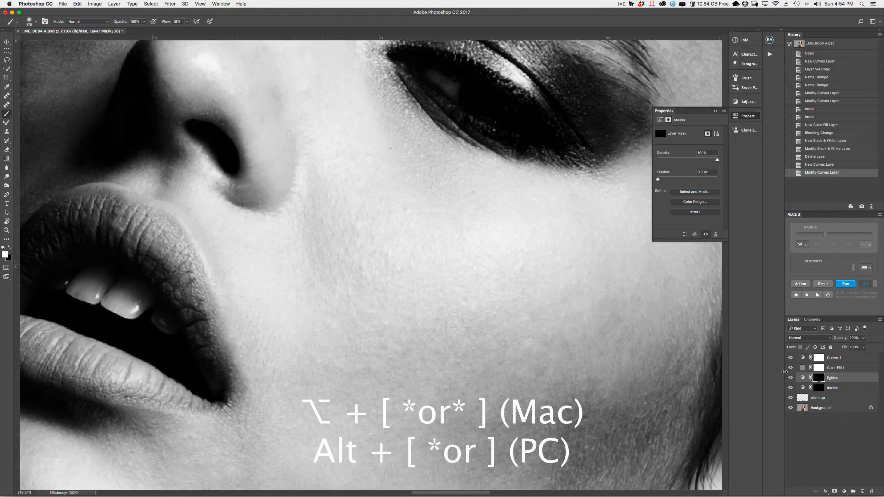
pyautogui.hotkey('alt', ']')
pyautogui.hotkey('alt', '[')
pyautogui.hotkey('alt', '[')
pyautogui.hotkey('alt', ']')
pyautogui.hotkey('alt', '[')
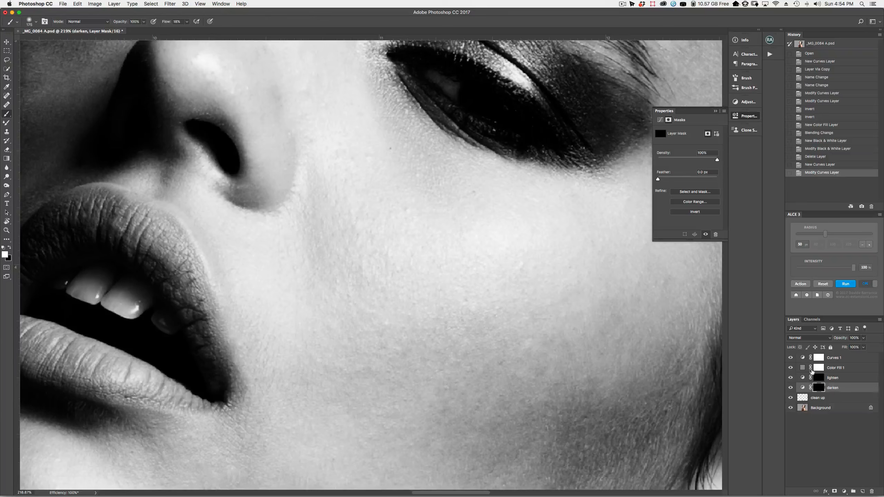
pyautogui.hotkey('alt', '[')
pyautogui.hotkey('alt', ']')
pyautogui.hotkey('alt', ']')
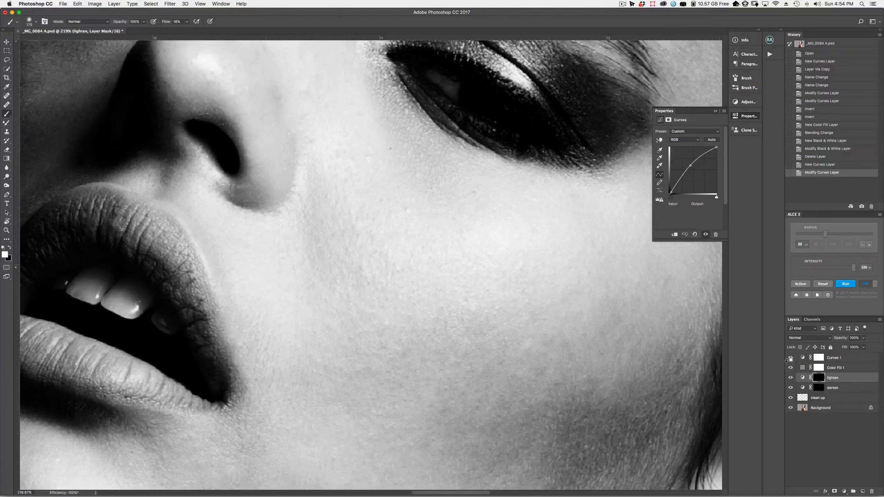
# Make the lighten layer's mask the paint target and set the brush to 80 pixels
pyautogui.hotkey('alt', '[')
pyautogui.hotkey('alt', ']')
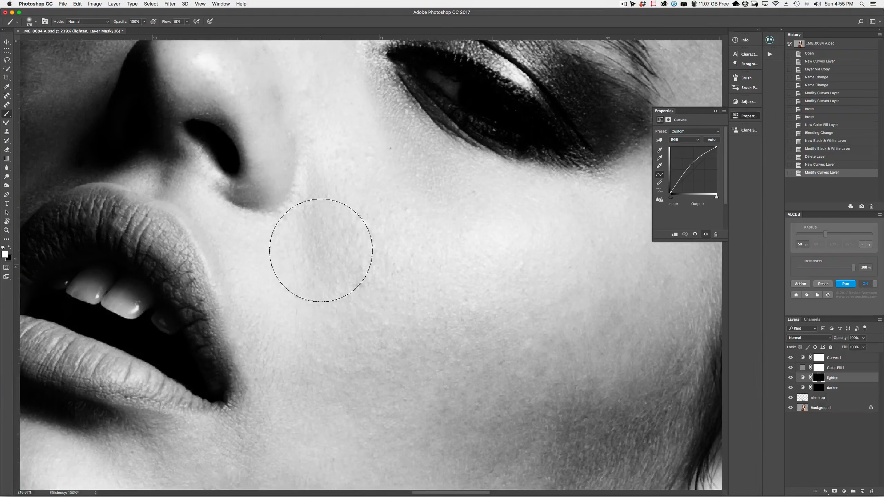
pyautogui.press('[')
pyautogui.press('[')
pyautogui.press('[')
pyautogui.press('[')
pyautogui.press('[')
pyautogui.press('[')
pyautogui.press('[')
pyautogui.press('[')
pyautogui.press('[')
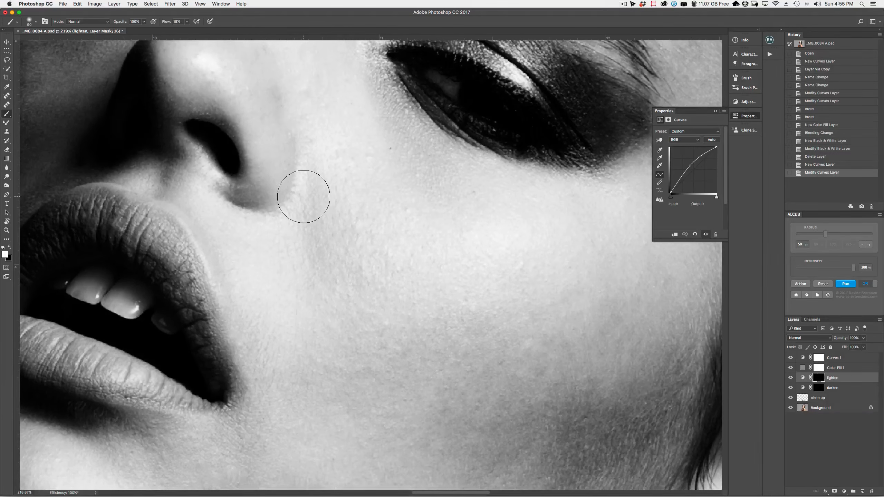
pyautogui.press('[')
pyautogui.press('[')
pyautogui.press('[')
pyautogui.press('[')
pyautogui.press('[')
pyautogui.press('[')
pyautogui.press('[')
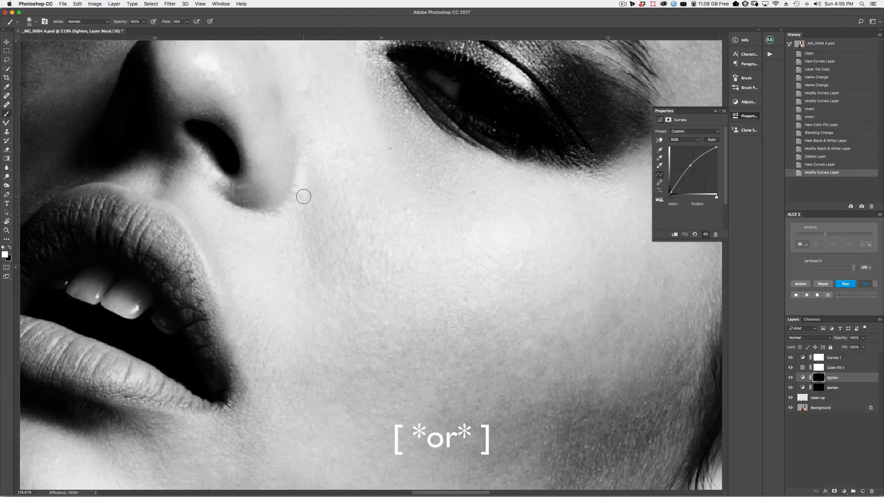
pyautogui.press(']')
pyautogui.press(']')
pyautogui.press(']')
pyautogui.press(']')
pyautogui.press(']')
pyautogui.press(']')
pyautogui.press(']')
pyautogui.press(']')
pyautogui.press(']')
pyautogui.press(']')
pyautogui.press(']')
pyautogui.press(']')
pyautogui.press('[')
pyautogui.press('[')
pyautogui.press('[')
pyautogui.press('[')
pyautogui.press('[')
pyautogui.press('[')
pyautogui.press('[')
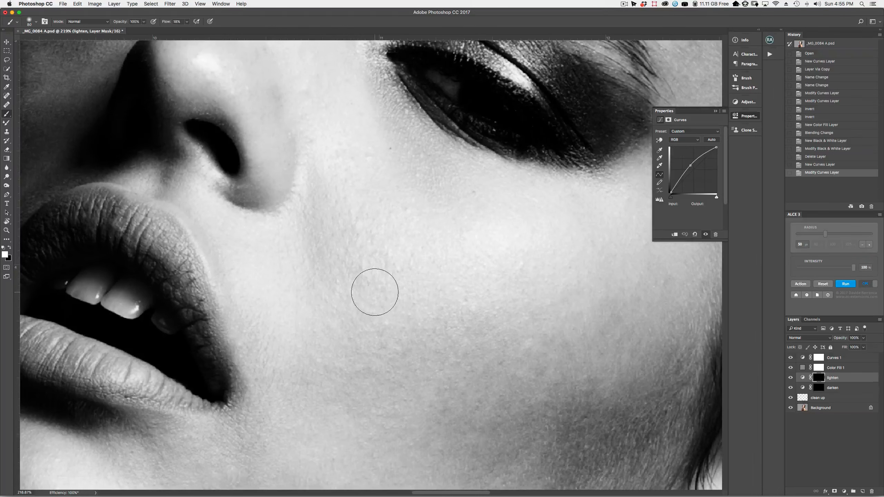
# Raise the brush hardness to 33% and shrink the brush to about 8 pixels
pyautogui.moveTo(394, 320)
pyautogui.mouseDown()
pyautogui.moveTo(411, 321)
pyautogui.moveTo(376, 319)
pyautogui.moveTo(410, 321)
pyautogui.moveTo(395, 320)
pyautogui.mouseUp()
pyautogui.moveTo(392, 276)
pyautogui.mouseDown()
pyautogui.moveTo(395, 310)
pyautogui.moveTo(397, 270)
pyautogui.moveTo(394, 359)
pyautogui.moveTo(408, 345)
pyautogui.moveTo(419, 257)
pyautogui.mouseUp()
pyautogui.press('[')
pyautogui.press('[')
pyautogui.press('[')
pyautogui.press('[')
pyautogui.press('[')
pyautogui.press('[')
pyautogui.press('[')
pyautogui.press('[')
pyautogui.press('[')
pyautogui.press('[')
pyautogui.press('[')
pyautogui.press('[')
pyautogui.press(']')
pyautogui.press(']')
pyautogui.press(']')
pyautogui.press(']')
pyautogui.press(']')
pyautogui.press(']')
pyautogui.press(']')
pyautogui.press(']')
pyautogui.press(']')
pyautogui.press(']')
pyautogui.press(']')
pyautogui.press(']')
pyautogui.press(']')
pyautogui.press(']')
pyautogui.press(']')
pyautogui.press(']')
pyautogui.press(']')
pyautogui.press(']')
pyautogui.press(']')
pyautogui.press(']')
pyautogui.press('[')
pyautogui.press('[')
pyautogui.press('[')
pyautogui.press('[')
pyautogui.press('[')
pyautogui.press('[')
pyautogui.press('[')
pyautogui.press('[')
pyautogui.press('[')
pyautogui.press('[')
pyautogui.press('[')
pyautogui.press('[')
pyautogui.press('[')
pyautogui.press('[')
pyautogui.press('[')
pyautogui.press('[')
pyautogui.press('[')
pyautogui.press('[')
pyautogui.press('[')
pyautogui.press(']')
pyautogui.press(']')
pyautogui.press(']')
pyautogui.press(']')
pyautogui.press(']')
pyautogui.press(']')
pyautogui.press(']')
pyautogui.press(']')
pyautogui.press(']')
pyautogui.press(']')
pyautogui.press(']')
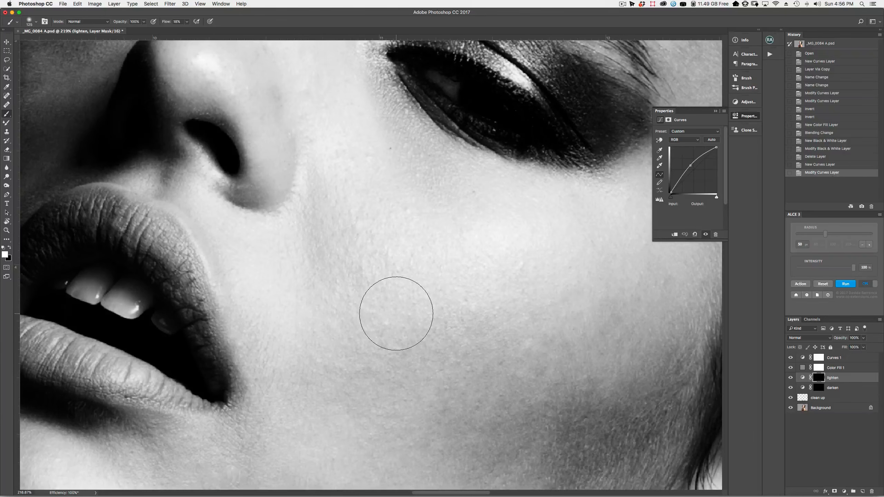
pyautogui.press('[')
pyautogui.press('[')
pyautogui.press('[')
pyautogui.press('[')
pyautogui.press('[')
pyautogui.press('[')
pyautogui.press('[')
pyautogui.press('[')
pyautogui.press('[')
pyautogui.press('[')
pyautogui.press('[')
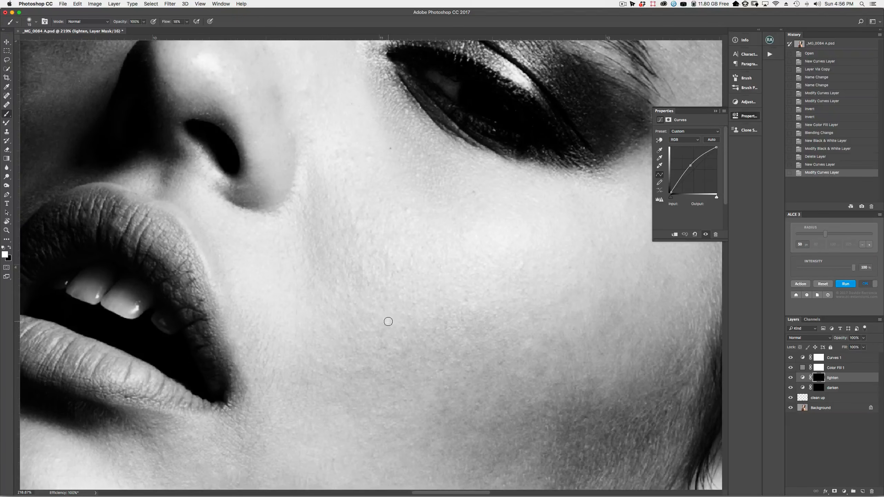
pyautogui.press('[')
pyautogui.press('[')
pyautogui.press('[')
# Lower the brush flow to 3%
pyautogui.click(187, 22)
pyautogui.moveTo(185, 31); pyautogui.dragTo(166, 24)
pyautogui.click(168, 23)
pyautogui.click(35, 22)
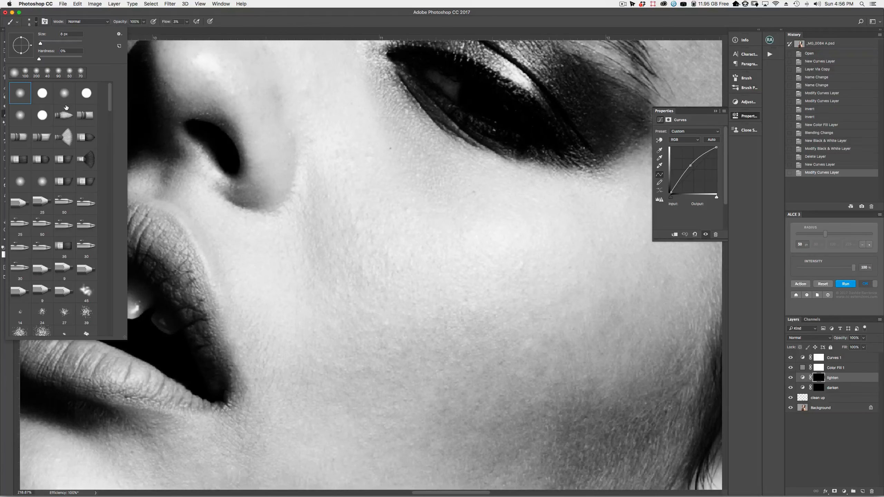
pyautogui.click(38, 24)
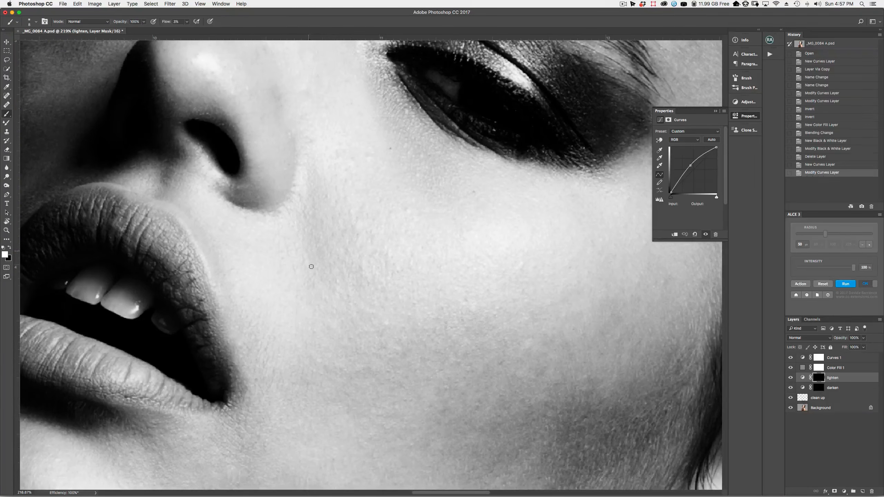
# Paint a soft lightening stroke on the cheek and toggle the lighten layer to compare
pyautogui.moveTo(313, 257); pyautogui.dragTo(323, 238)
pyautogui.click(790, 377)
pyautogui.click(791, 377)
pyautogui.click(791, 377)
pyautogui.click(790, 377)
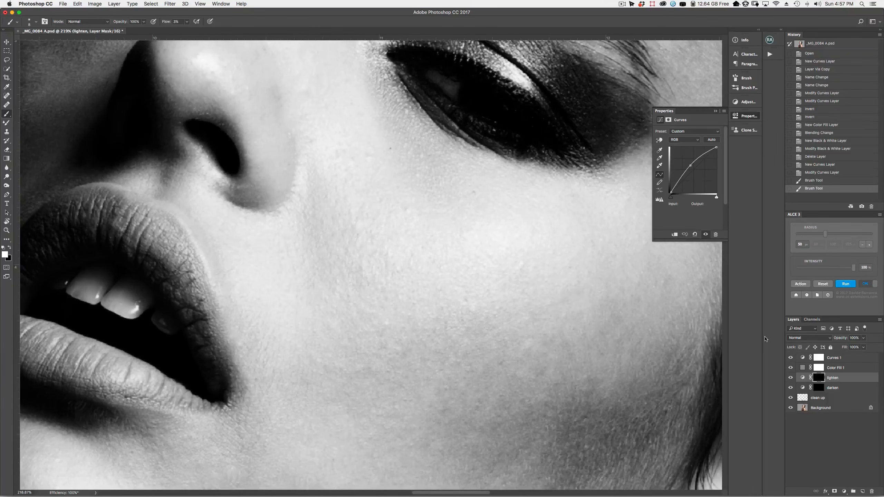
pyautogui.scroll(-5, 391, 341)
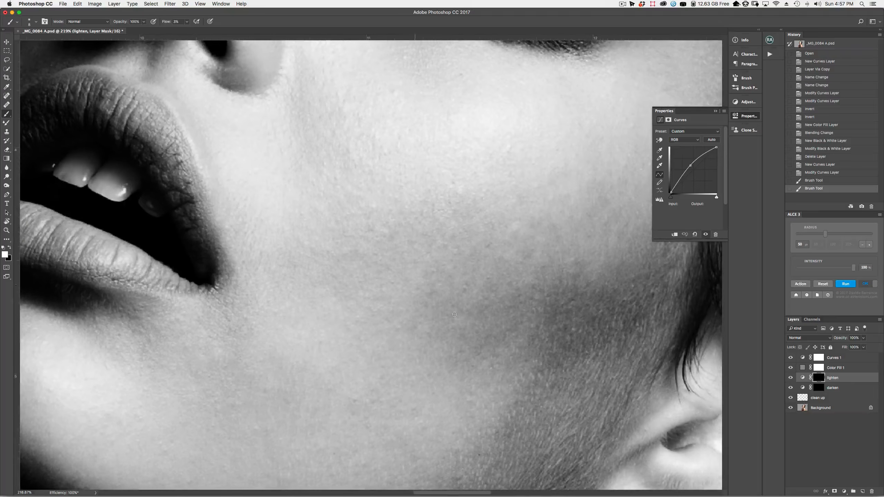
# Dab small lightening spots over dark cheek patches with a 6–20 px brush
pyautogui.press(']')
pyautogui.press(']')
pyautogui.press(']')
pyautogui.click(425, 304)
pyautogui.press('[')
pyautogui.press('[')
pyautogui.press('[')
pyautogui.press('[')
pyautogui.press('[')
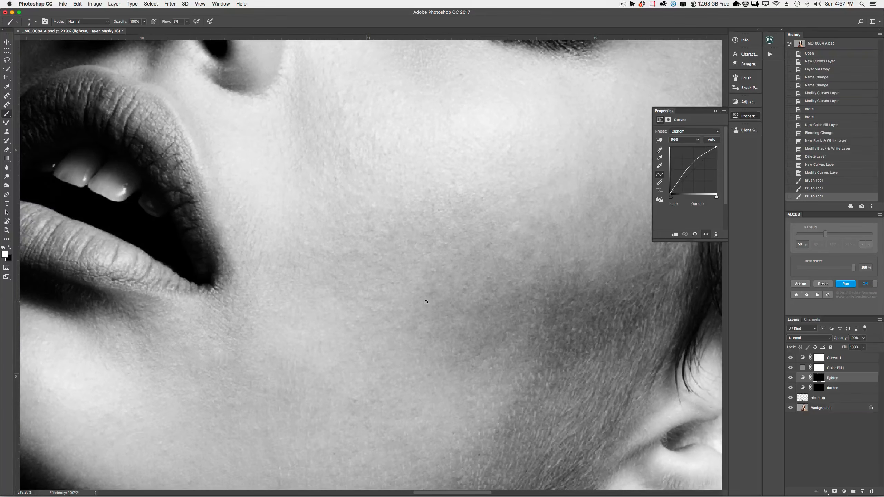
pyautogui.moveTo(427, 303); pyautogui.dragTo(437, 293)
pyautogui.click(429, 293)
pyautogui.click(432, 307)
pyautogui.moveTo(442, 301); pyautogui.dragTo(417, 316)
pyautogui.press('[')
pyautogui.click(419, 314)
pyautogui.click(426, 319)
# Paint short lightening strokes across the cheek with a 5–35 px brush
pyautogui.press(']')
pyautogui.press(']')
pyautogui.press(']')
pyautogui.press(']')
pyautogui.press('[')
pyautogui.press('[')
pyautogui.press('[')
pyautogui.press('[')
pyautogui.press('[')
pyautogui.press('[')
pyautogui.moveTo(413, 328); pyautogui.dragTo(446, 306)
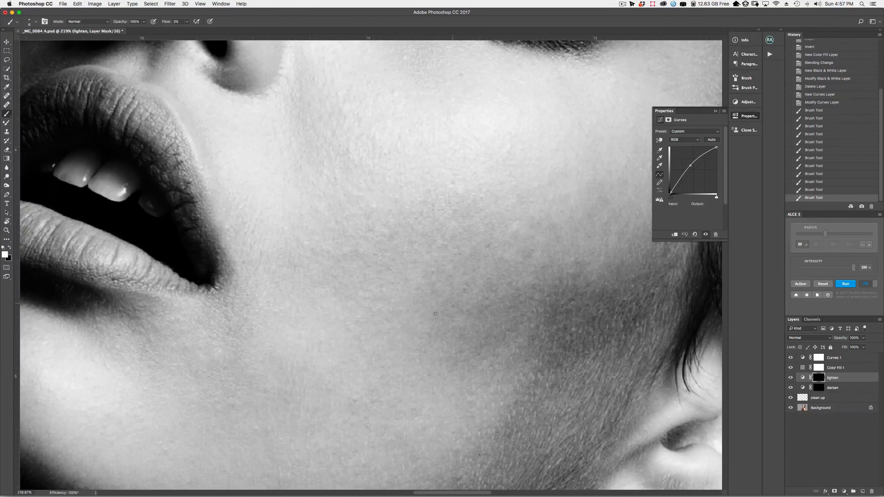
pyautogui.moveTo(393, 344); pyautogui.dragTo(399, 342)
pyautogui.moveTo(404, 343); pyautogui.dragTo(413, 315)
pyautogui.press(']')
pyautogui.press(']')
pyautogui.press(']')
pyautogui.press(']')
pyautogui.press(']')
pyautogui.press(']')
pyautogui.moveTo(436, 282); pyautogui.dragTo(435, 278)
pyautogui.moveTo(436, 275); pyautogui.dragTo(448, 295)
pyautogui.moveTo(444, 303); pyautogui.dragTo(434, 316)
pyautogui.moveTo(480, 291)
pyautogui.mouseDown()
pyautogui.moveTo(457, 292)
pyautogui.moveTo(446, 276)
pyautogui.moveTo(433, 293)
pyautogui.moveTo(424, 277)
pyautogui.moveTo(432, 283)
pyautogui.mouseUp()
# Add a few tiny 10 px strokes, then bring the jaw and ear into view with an 80 px brush
pyautogui.press('[')
pyautogui.press('[')
pyautogui.press('[')
pyautogui.press('[')
pyautogui.press('[')
pyautogui.press(']')
pyautogui.press(']')
pyautogui.press(']')
pyautogui.press(']')
pyautogui.press(']')
pyautogui.press('[')
pyautogui.press('[')
pyautogui.press('[')
pyautogui.press('[')
pyautogui.press('[')
pyautogui.moveTo(357, 254); pyautogui.dragTo(360, 253)
pyautogui.moveTo(359, 253); pyautogui.dragTo(355, 255)
pyautogui.press('[')
pyautogui.press('[')
pyautogui.press('[')
pyautogui.press('[')
pyautogui.press('[')
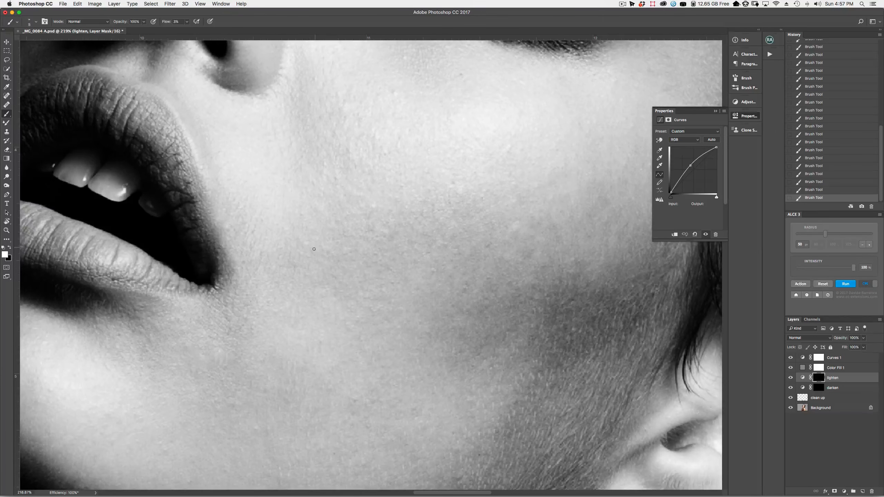
pyautogui.press(']')
pyautogui.press(']')
pyautogui.press(']')
pyautogui.press(']')
pyautogui.press(']')
pyautogui.press(']')
pyautogui.press(']')
pyautogui.press(']')
pyautogui.press(']')
pyautogui.press(']')
pyautogui.press(']')
pyautogui.press(']')
pyautogui.press(']')
pyautogui.press(']')
pyautogui.press(']')
pyautogui.press(']')
pyautogui.press(']')
pyautogui.press(']')
pyautogui.press(']')
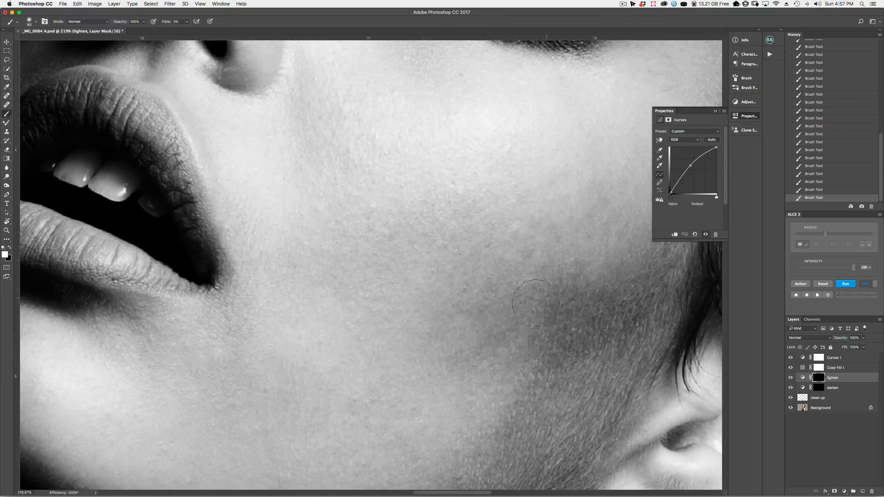
pyautogui.press('[')
pyautogui.press('[')
pyautogui.press('[')
pyautogui.press('[')
pyautogui.press('[')
pyautogui.press('[')
pyautogui.press('[')
pyautogui.press('[')
pyautogui.press('[')
pyautogui.moveTo(504, 405)
pyautogui.mouseDown()
pyautogui.moveTo(531, 295)
pyautogui.moveTo(445, 335)
pyautogui.mouseUp()
pyautogui.press(']')
pyautogui.press(']')
pyautogui.press(']')
pyautogui.press(']')
pyautogui.press(']')
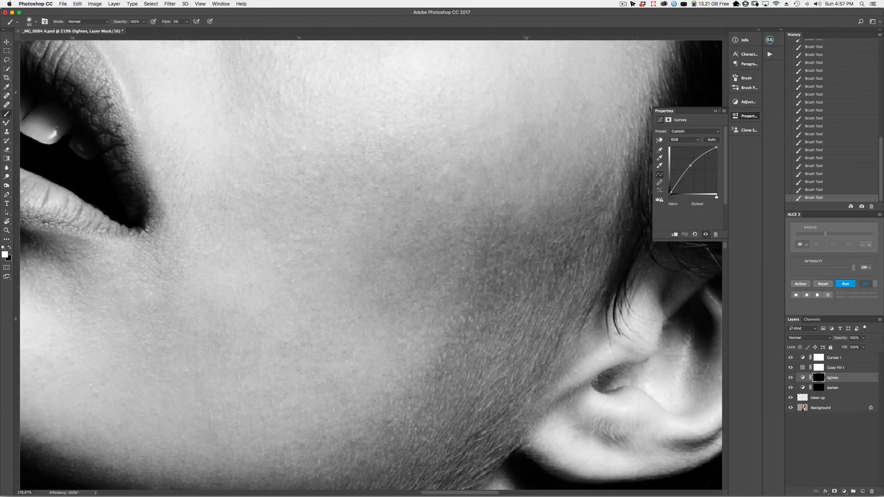
# Dodge more darker cheek patches with a 7–35 px brush, then move onto the darken layer's mask
pyautogui.press('[')
pyautogui.press('[')
pyautogui.press('[')
pyautogui.press('[')
pyautogui.press('[')
pyautogui.press('[')
pyautogui.press('[')
pyautogui.press('[')
pyautogui.press('[')
pyautogui.press('[')
pyautogui.press('[')
pyautogui.press(']')
pyautogui.press('[')
pyautogui.press(']')
pyautogui.press(']')
pyautogui.press('[')
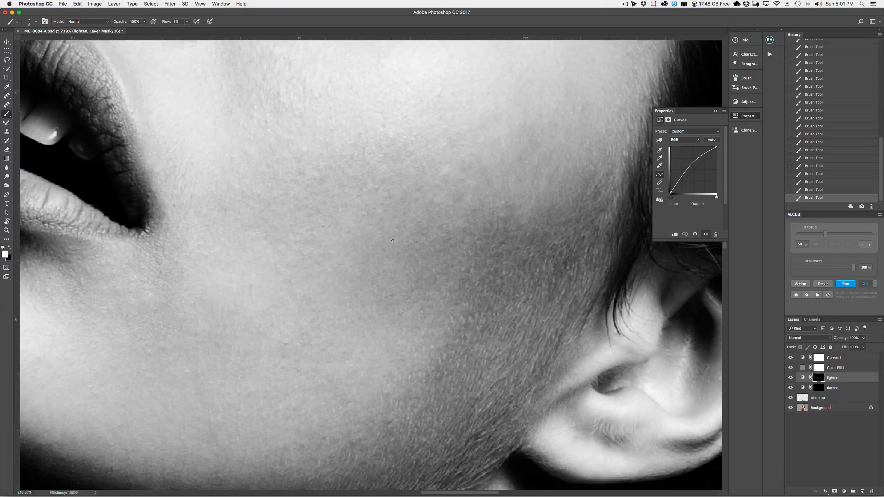
pyautogui.press(']')
pyautogui.press(']')
pyautogui.press(']')
pyautogui.press(']')
pyautogui.press(']')
pyautogui.press(']')
pyautogui.press('[')
pyautogui.press('[')
pyautogui.press('[')
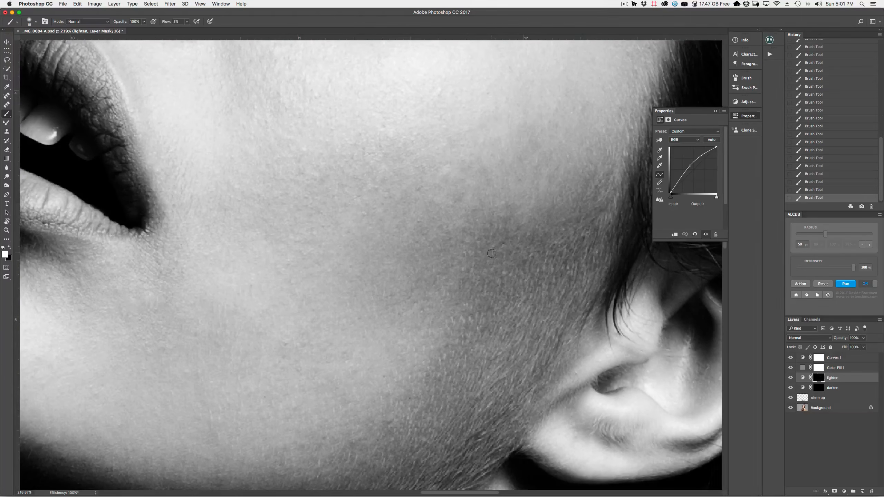
pyautogui.press(']')
pyautogui.press(']')
pyautogui.press('[')
pyautogui.press(']')
pyautogui.press(']')
pyautogui.press(']')
pyautogui.press(']')
pyautogui.press(']')
pyautogui.press(']')
pyautogui.hotkey('alt', '[')
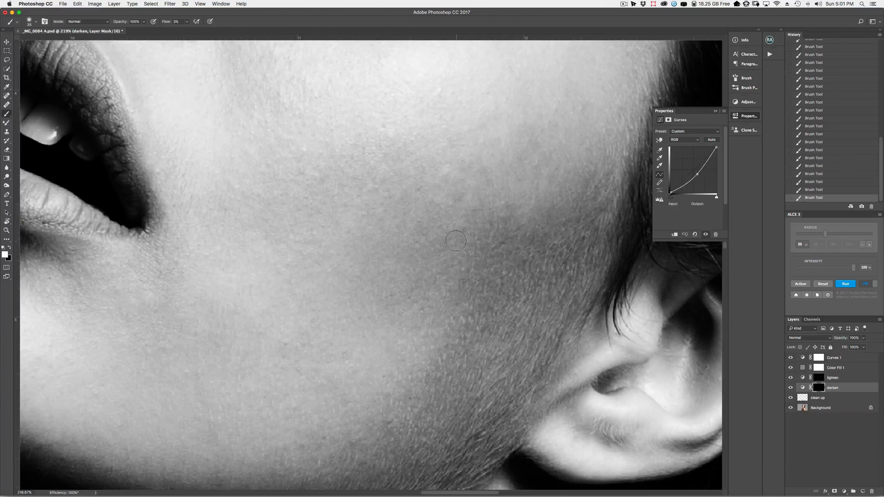
# Burn lighter cheek spots on the darken mask with a 7–10 px brush, then return to the lighten mask
pyautogui.press('[')
pyautogui.press('[')
pyautogui.press('[')
pyautogui.press('[')
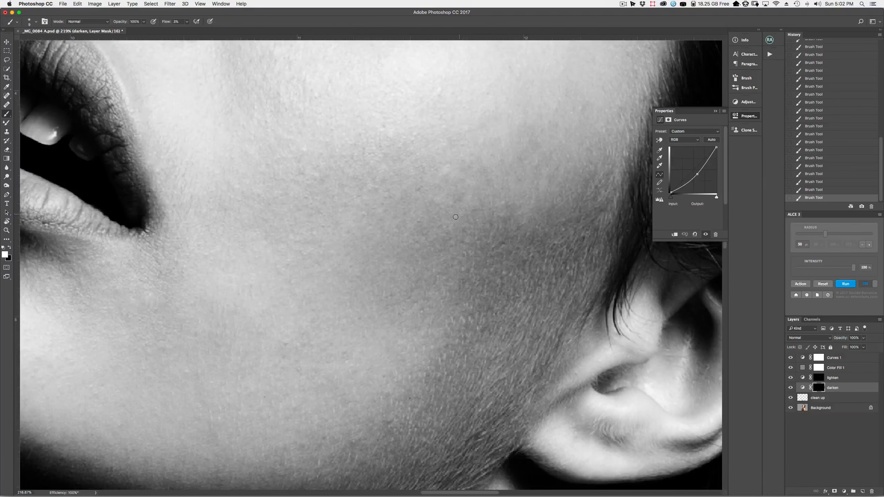
pyautogui.press(']')
pyautogui.press('[')
pyautogui.press('[')
pyautogui.press('[')
pyautogui.press(']')
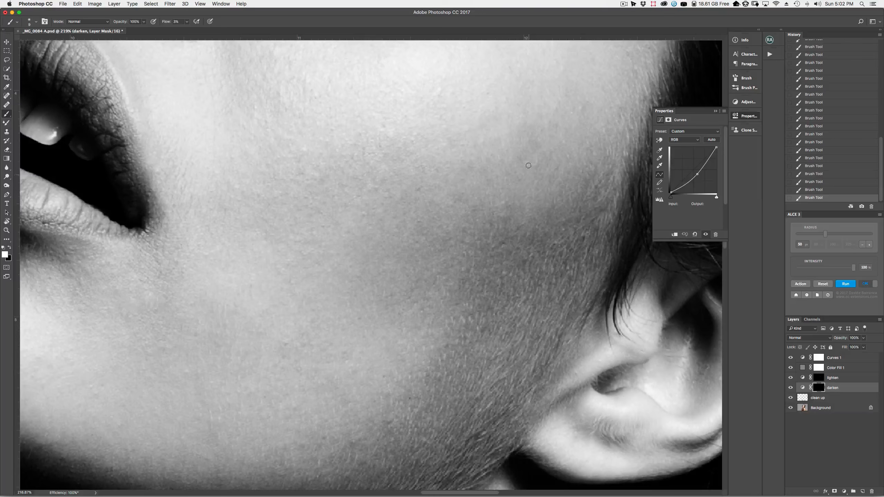
pyautogui.press('[')
pyautogui.press('[')
pyautogui.press(']')
pyautogui.press(']')
pyautogui.press(']')
pyautogui.press(']')
pyautogui.press(']')
pyautogui.press(']')
pyautogui.press(']')
pyautogui.hotkey('alt', ']')
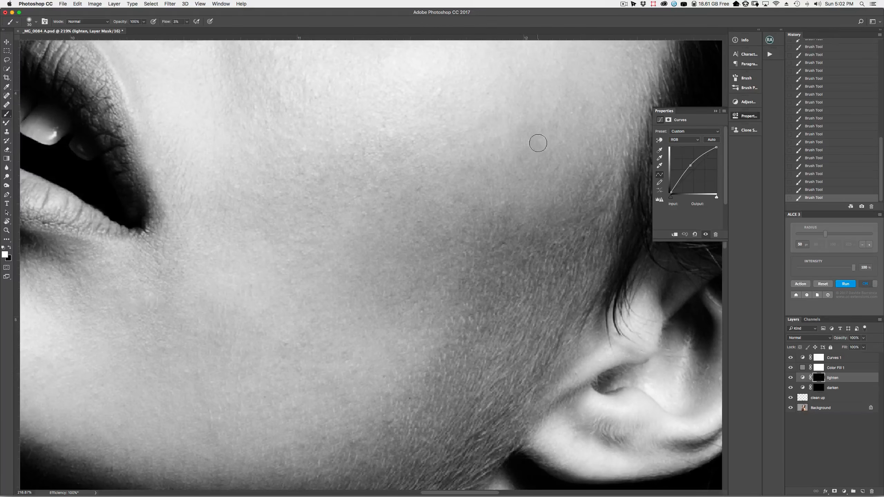
# Set the brush to 9 pixels and toggle the lighten layer off and on to compare
pyautogui.press('[')
pyautogui.press('[')
pyautogui.press('[')
pyautogui.press('[')
pyautogui.press('[')
pyautogui.press(']')
pyautogui.press(']')
pyautogui.press('[')
pyautogui.press('[')
pyautogui.click(791, 378)
pyautogui.click(791, 378)
# Fit the portrait on screen, hide lighten and darken, and show Color Fill 1 and Curves 1
pyautogui.press('z')
pyautogui.press('super+0')
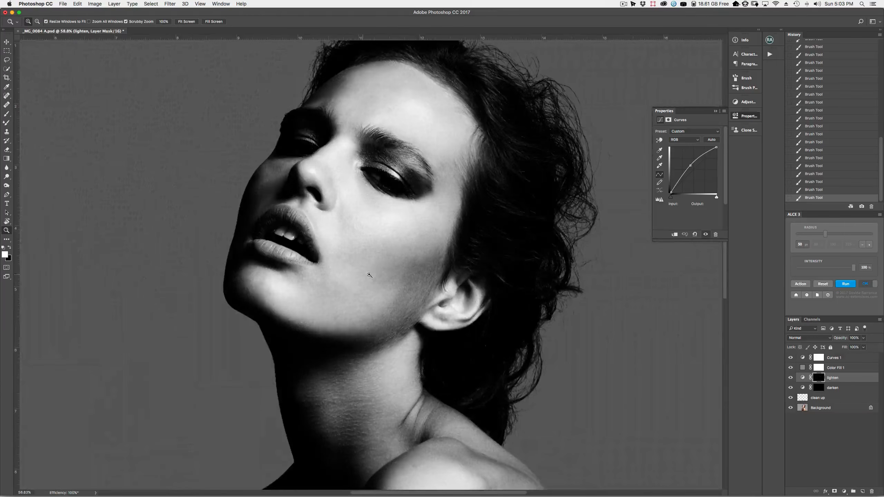
pyautogui.moveTo(792, 378); pyautogui.dragTo(792, 358)
pyautogui.moveTo(378, 262); pyautogui.dragTo(419, 260)
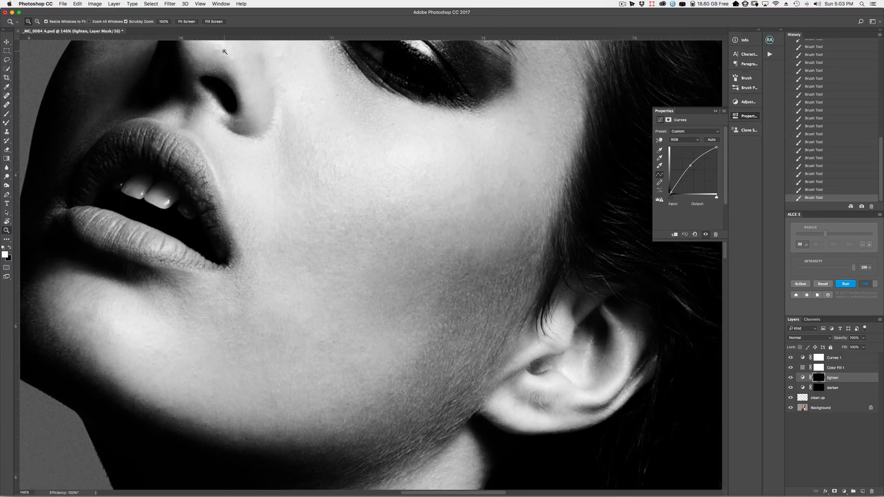
pyautogui.click(221, 4)
pyautogui.moveTo(223, 13)
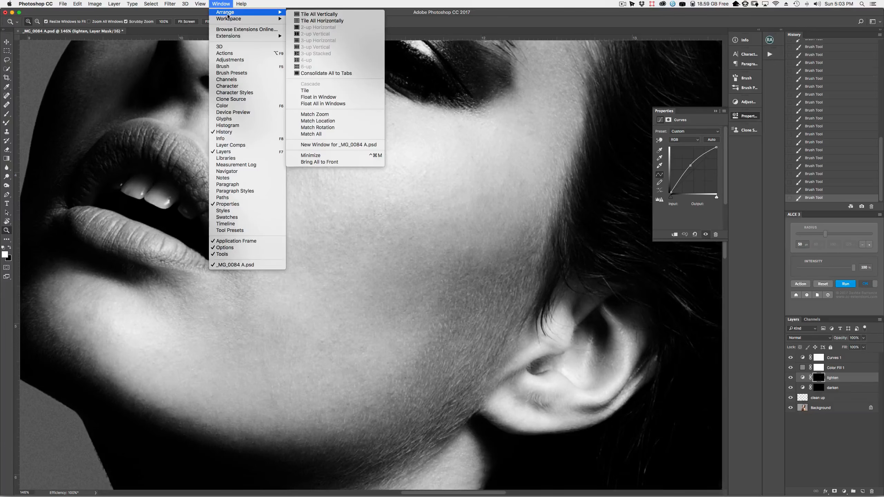
# Open a second window of the portrait and tile the two views side by side
pyautogui.click(327, 144)
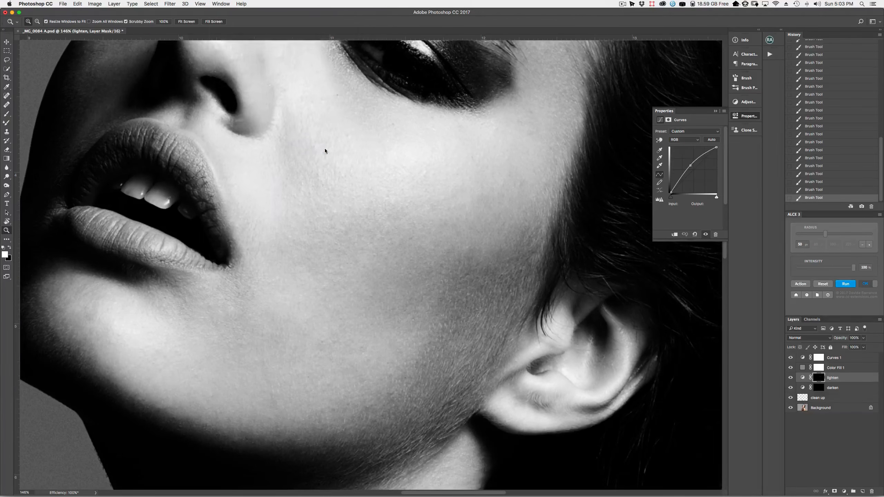
pyautogui.click(166, 33)
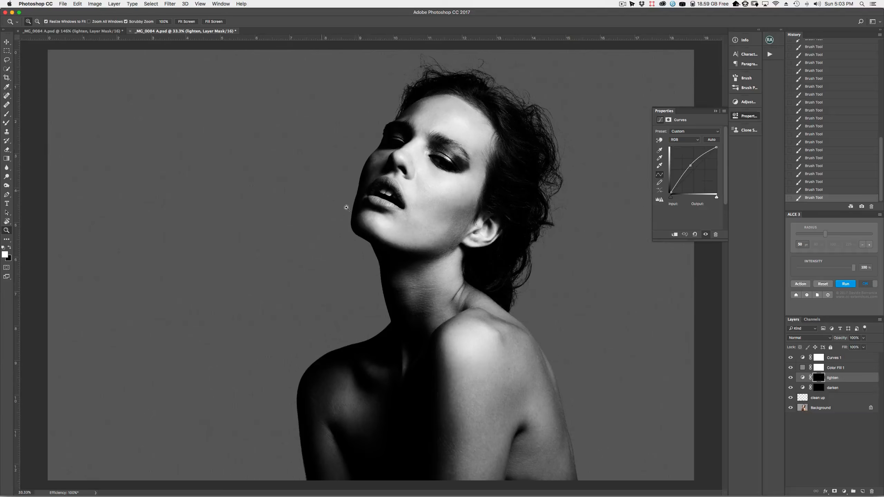
pyautogui.click(219, 3)
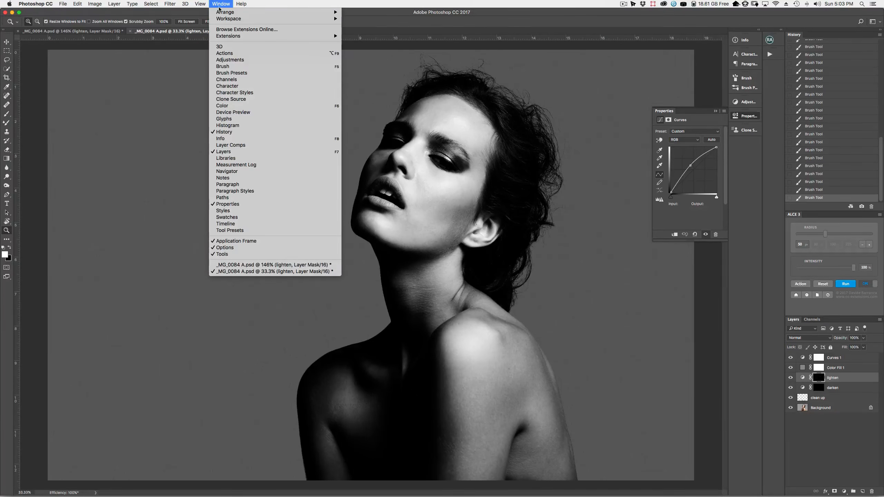
pyautogui.moveTo(218, 14)
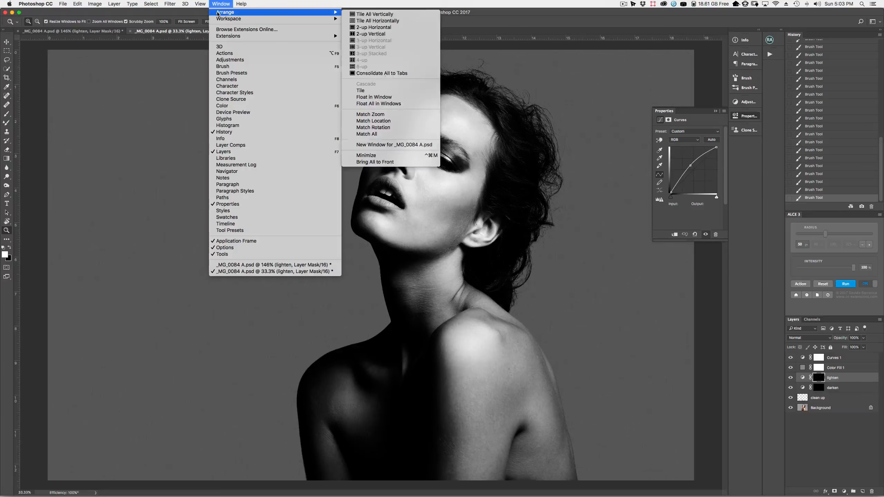
pyautogui.click(399, 34)
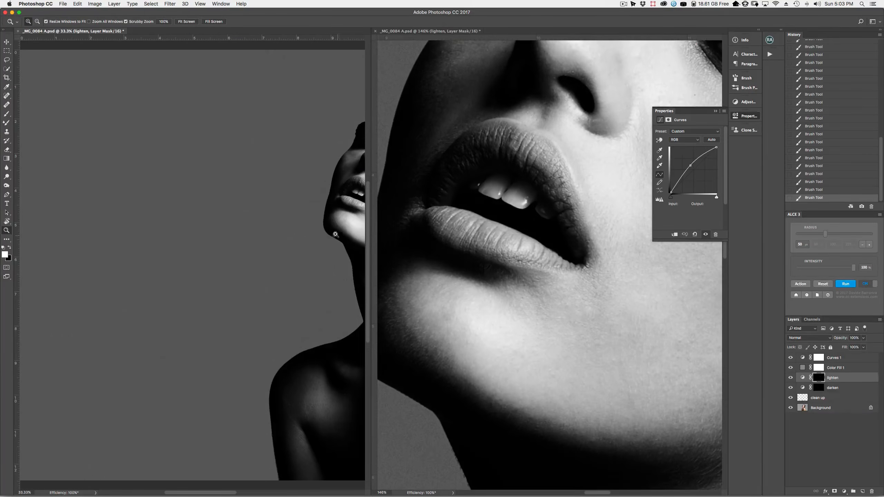
# Fit the whole portrait into the left window at about 62% zoom
pyautogui.moveTo(293, 239); pyautogui.dragTo(244, 194)
pyautogui.moveTo(194, 173); pyautogui.dragTo(218, 173)
pyautogui.moveTo(198, 221); pyautogui.dragTo(217, 229)
# Widen the right close-up window, collapse Properties, and zoom it to about 182% on the cheek
pyautogui.click(574, 272)
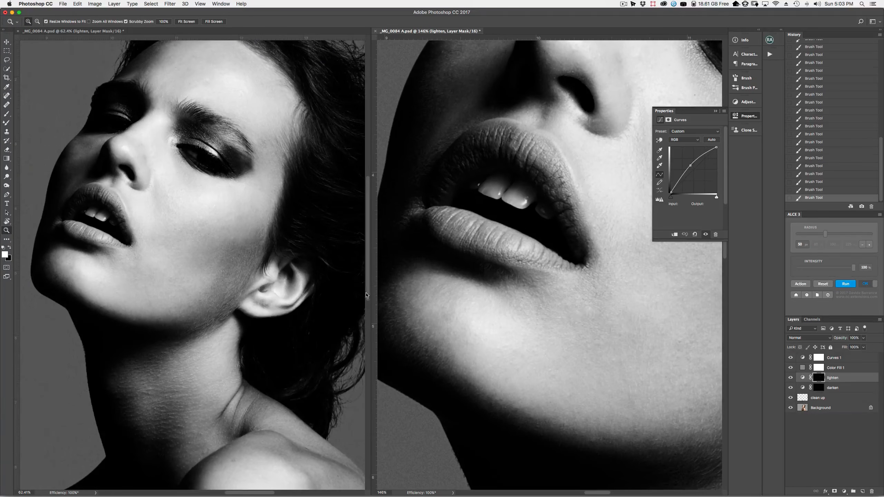
pyautogui.moveTo(371, 294); pyautogui.dragTo(318, 294)
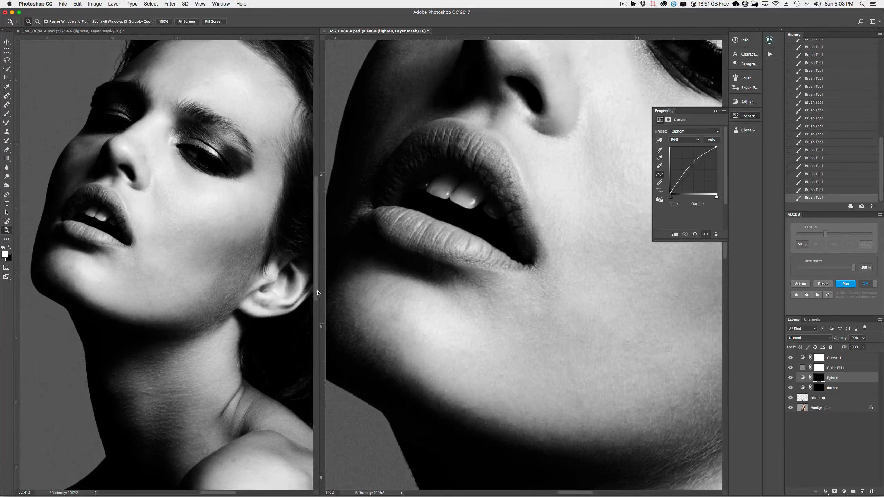
pyautogui.click(716, 112)
pyautogui.moveTo(544, 315); pyautogui.dragTo(409, 280)
pyautogui.moveTo(502, 279); pyautogui.dragTo(545, 289)
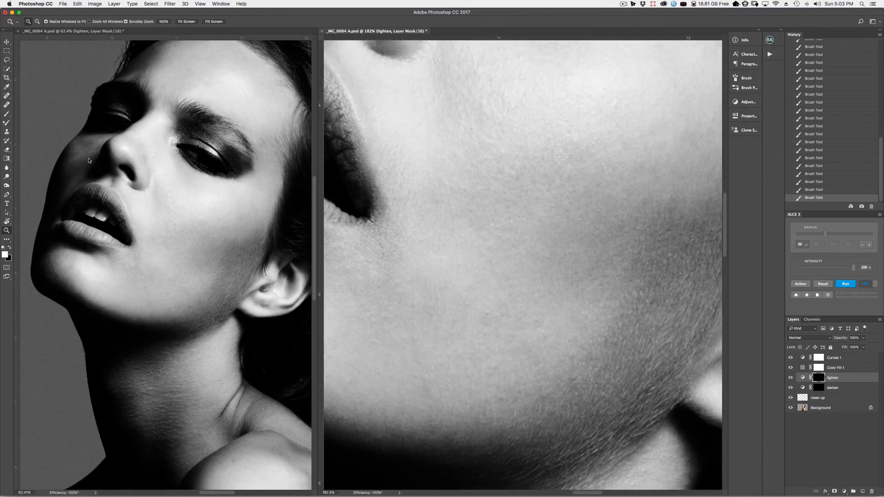
# Pick the Brush, make the darken layer active, and settle on a 60-pixel brush size
pyautogui.press('b')
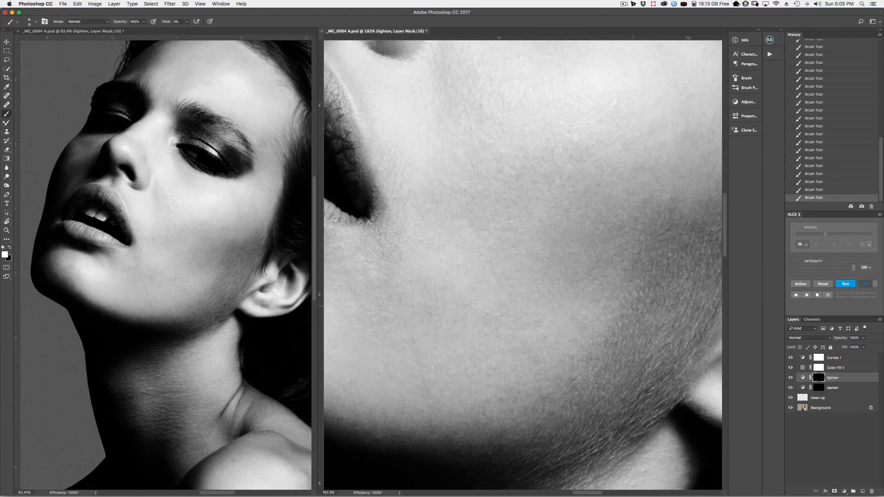
pyautogui.press(']')
pyautogui.press(']')
pyautogui.press(']')
pyautogui.press(']')
pyautogui.press(']')
pyautogui.press(']')
pyautogui.press(']')
pyautogui.press(']')
pyautogui.press(']')
pyautogui.press(']')
pyautogui.press(']')
pyautogui.click(836, 388)
pyautogui.press('[')
pyautogui.press('[')
pyautogui.press('[')
pyautogui.press('[')
pyautogui.press('[')
pyautogui.press('[')
pyautogui.press('[')
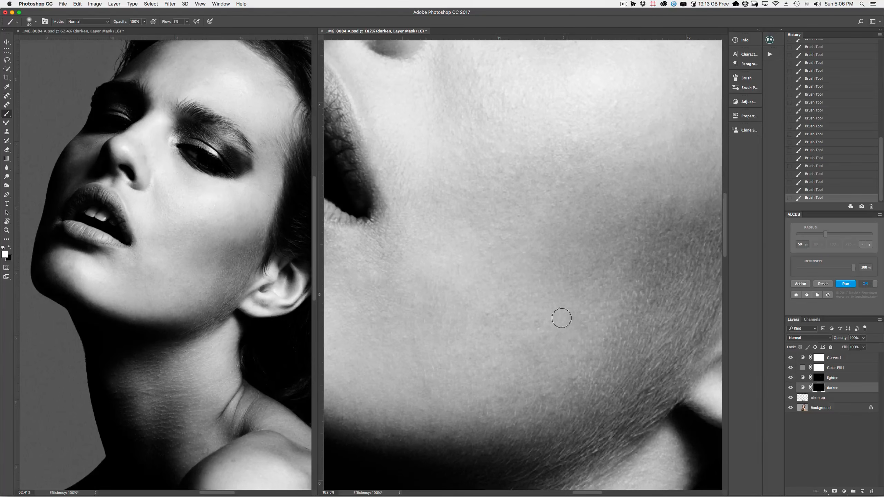
pyautogui.press('[')
pyautogui.press('[')
pyautogui.press('[')
pyautogui.press(']')
pyautogui.press(']')
pyautogui.press(']')
pyautogui.press(']')
pyautogui.press(']')
pyautogui.press(']')
pyautogui.press(']')
pyautogui.press(']')
pyautogui.press('[')
pyautogui.press('[')
pyautogui.press('[')
pyautogui.press('[')
pyautogui.press('[')
pyautogui.press('[')
pyautogui.press('[')
pyautogui.press(']')
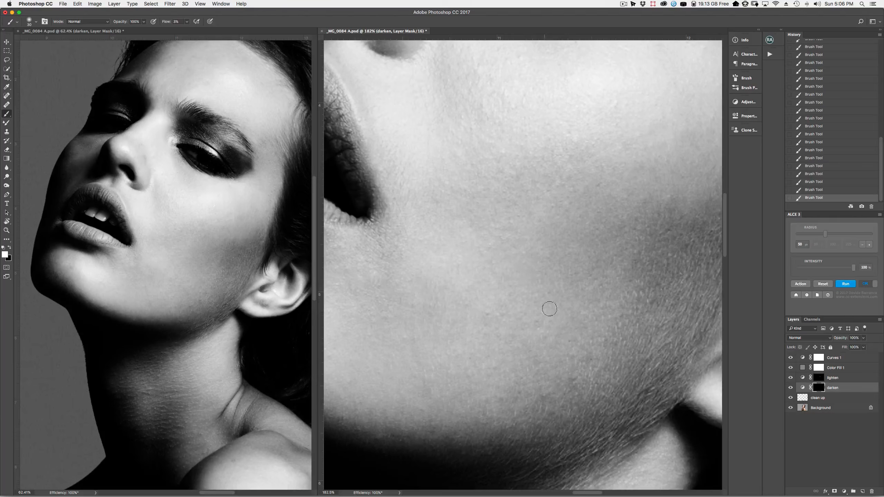
pyautogui.press('[')
pyautogui.press('[')
pyautogui.press(']')
pyautogui.press(']')
pyautogui.press(']')
pyautogui.press(']')
# Switch to the lighten layer and paint a soft white stroke brightening the cheek
pyautogui.hotkey('alt', ']')
pyautogui.press(']')
pyautogui.moveTo(565, 302); pyautogui.dragTo(455, 404)
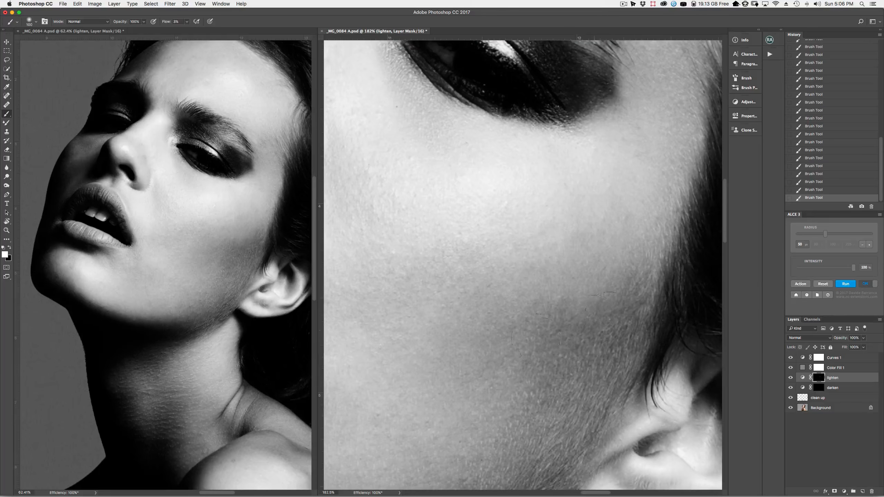
pyautogui.click(244, 248)
pyautogui.press(']')
pyautogui.press(']')
pyautogui.press(']')
pyautogui.press(']')
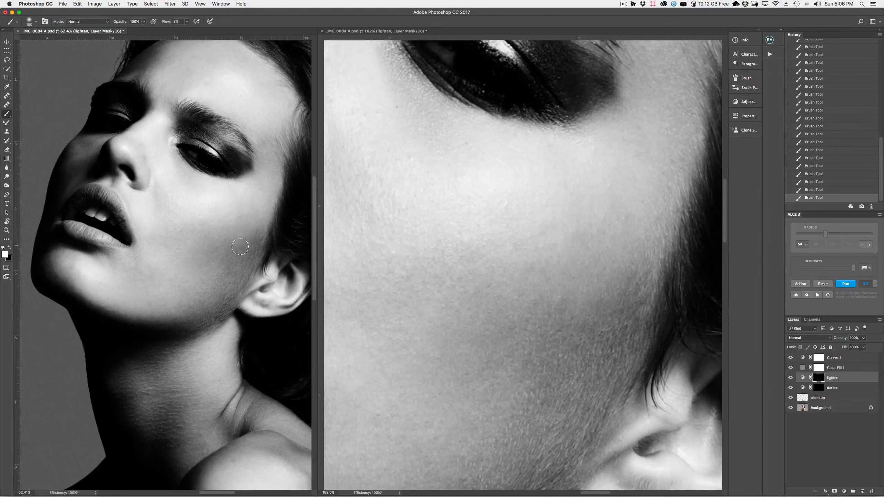
pyautogui.press('[')
pyautogui.press('[')
pyautogui.press('[')
pyautogui.press('[')
pyautogui.press('[')
pyautogui.press('[')
pyautogui.press('[')
pyautogui.press('[')
pyautogui.press('[')
pyautogui.press('[')
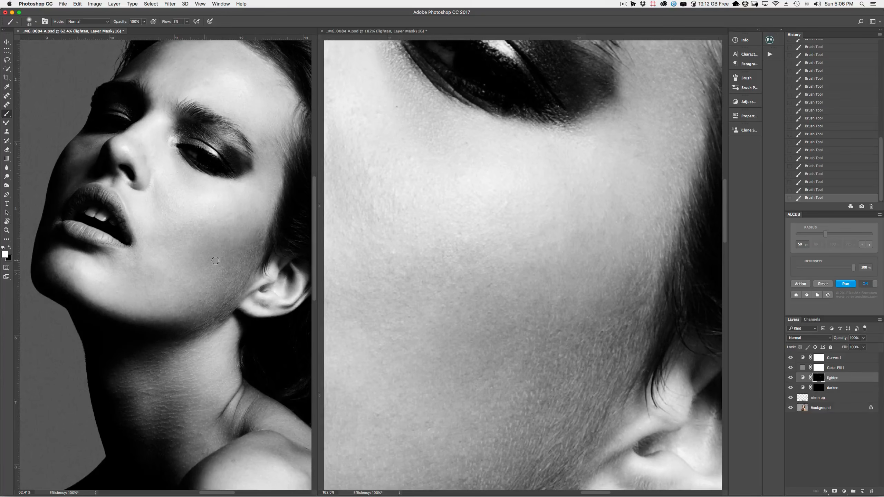
pyautogui.moveTo(232, 250); pyautogui.dragTo(236, 262)
pyautogui.press(']')
pyautogui.press(']')
pyautogui.press(']')
pyautogui.press(']')
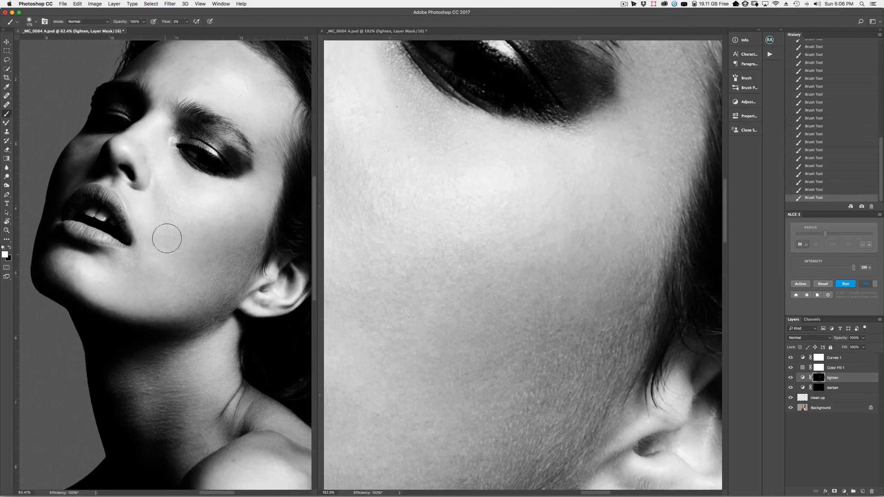
pyautogui.press('[')
pyautogui.press('[')
pyautogui.press('[')
pyautogui.press('[')
pyautogui.press('[')
pyautogui.press('[')
# Close the 62.4% overview window and pan the 182.5% close-up to the lips and cheek
pyautogui.click(18, 31)
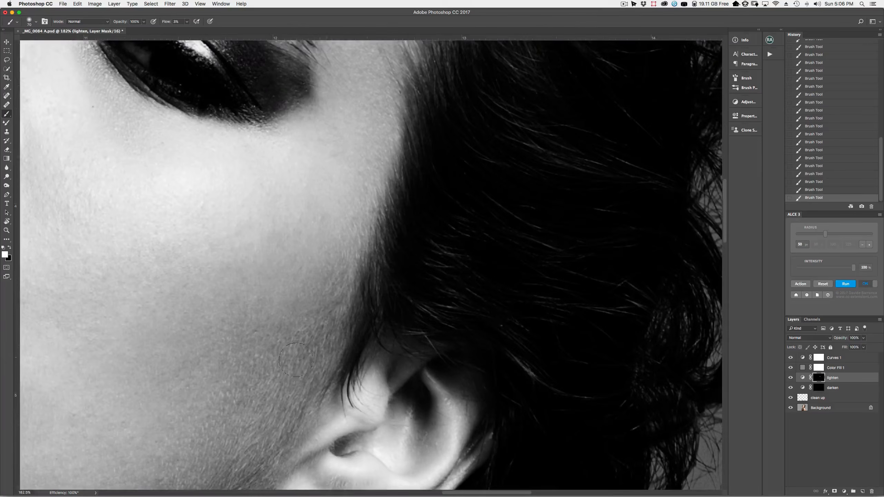
pyautogui.moveTo(403, 318); pyautogui.dragTo(637, 239)
pyautogui.press('[')
pyautogui.press('[')
pyautogui.press('[')
pyautogui.press('[')
pyautogui.press('[')
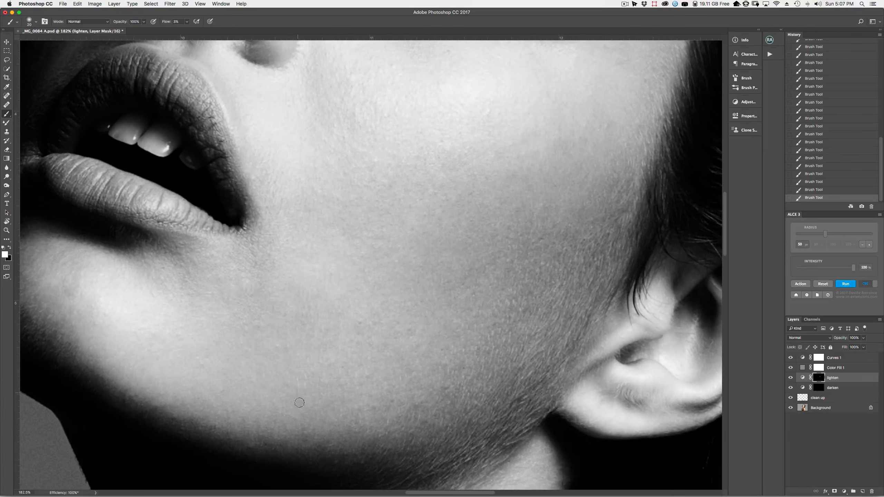
pyautogui.press('[')
pyautogui.press(']')
pyautogui.press(']')
pyautogui.press(']')
pyautogui.press('[')
pyautogui.press('[')
pyautogui.press('[')
pyautogui.press('[')
pyautogui.press('[')
pyautogui.press('[')
pyautogui.press('[')
pyautogui.press(']')
pyautogui.press(']')
pyautogui.press('[')
# Move the view to the nose and eye area, adjusting the brush between 8 and 40 pixels
pyautogui.moveTo(424, 268)
pyautogui.mouseDown()
pyautogui.moveTo(399, 312)
pyautogui.moveTo(421, 285)
pyautogui.mouseUp()
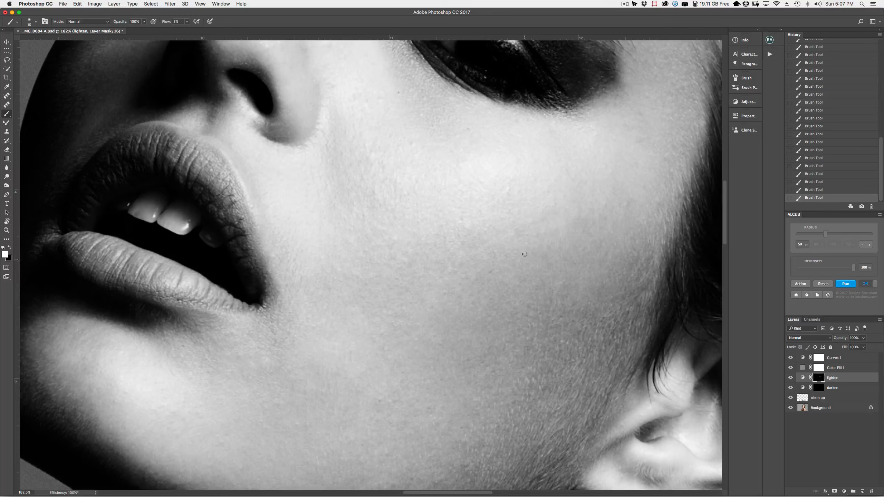
pyautogui.press(']')
pyautogui.press(']')
pyautogui.press(']')
pyautogui.press('[')
pyautogui.press('[')
pyautogui.press('[')
pyautogui.press('[')
pyautogui.press('[')
pyautogui.press(']')
pyautogui.press(']')
pyautogui.press(']')
pyautogui.press(']')
pyautogui.press(']')
pyautogui.press('[')
pyautogui.press('[')
pyautogui.press(']')
pyautogui.press(']')
pyautogui.press(']')
pyautogui.press(']')
pyautogui.press(']')
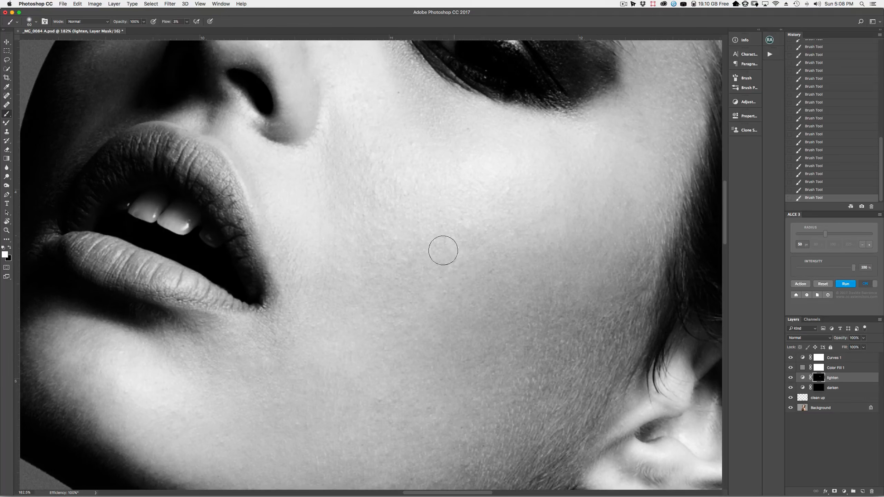
pyautogui.press('[')
pyautogui.press('[')
pyautogui.press('[')
pyautogui.press('[')
pyautogui.press('[')
# Alternate between the darken and lighten layers while panning down to the jaw and lips
pyautogui.hotkey('alt', '[')
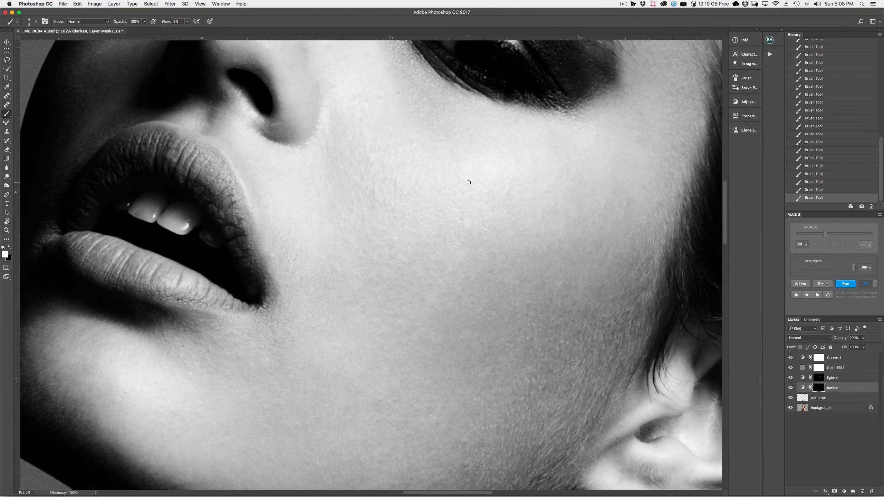
pyautogui.press(']')
pyautogui.press(']')
pyautogui.press(']')
pyautogui.hotkey('alt', ']')
pyautogui.press(']')
pyautogui.press(']')
pyautogui.press(']')
pyautogui.press(']')
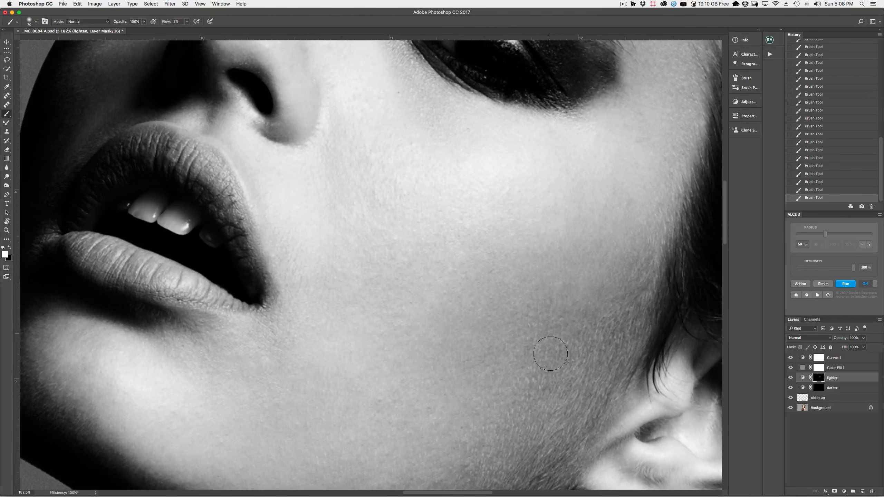
pyautogui.press(']')
pyautogui.moveTo(438, 361); pyautogui.dragTo(479, 239)
pyautogui.press('[')
pyautogui.press('[')
pyautogui.press('[')
pyautogui.press('[')
pyautogui.press('[')
pyautogui.press('[')
pyautogui.press('[')
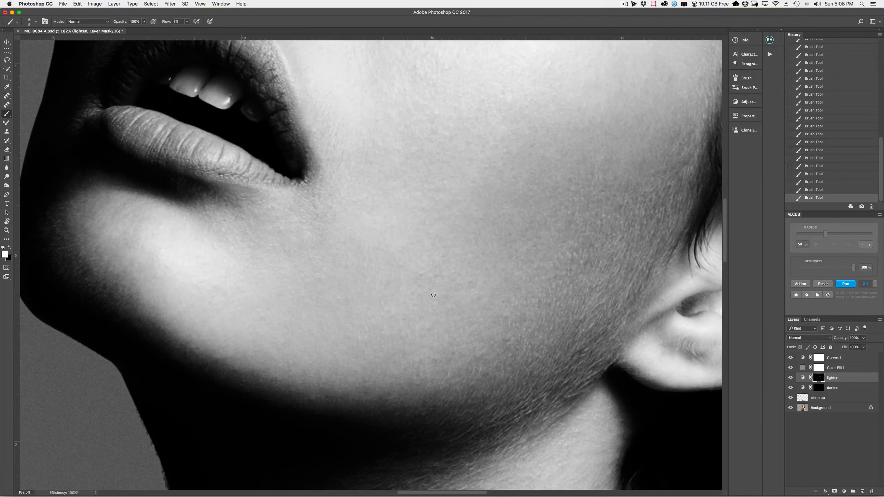
pyautogui.press(']')
pyautogui.press(']')
pyautogui.press(']')
pyautogui.hotkey('alt', '[')
pyautogui.press('[')
pyautogui.press('[')
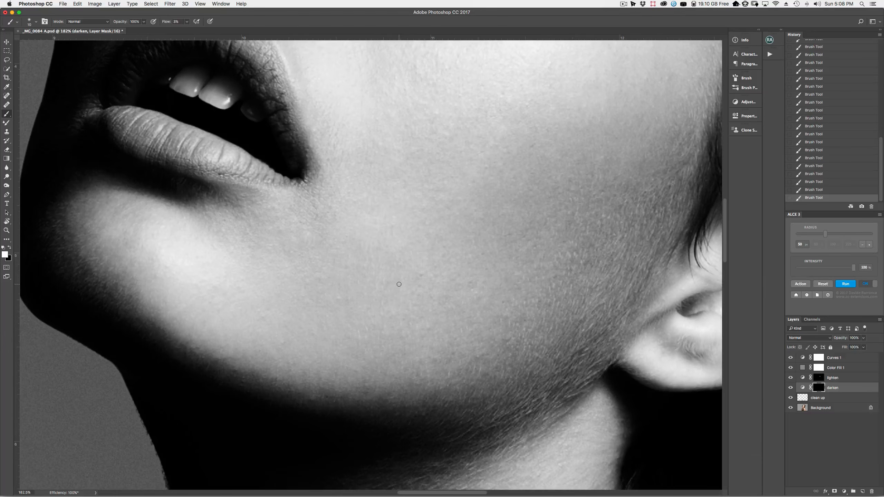
pyautogui.hotkey('alt', ']')
pyautogui.press(']')
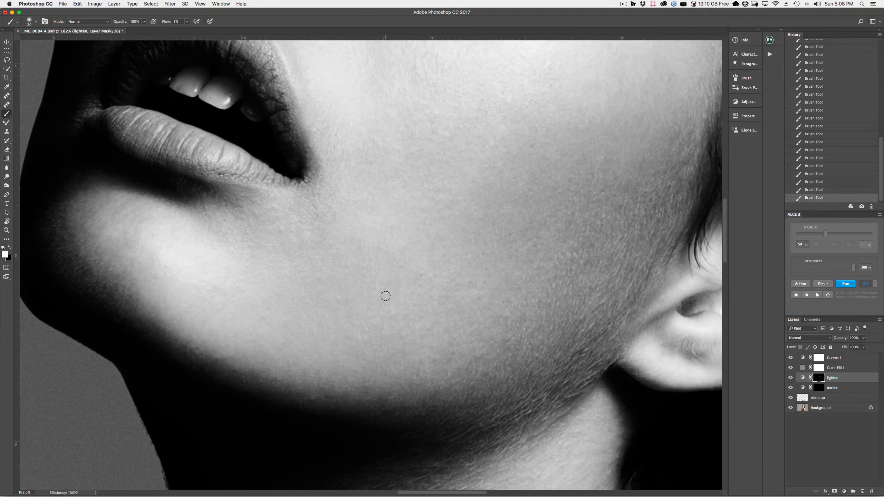
# Centre the lips and chin, switching between darken and lighten with a 9–25 pixel brush
pyautogui.moveTo(357, 307); pyautogui.dragTo(417, 384)
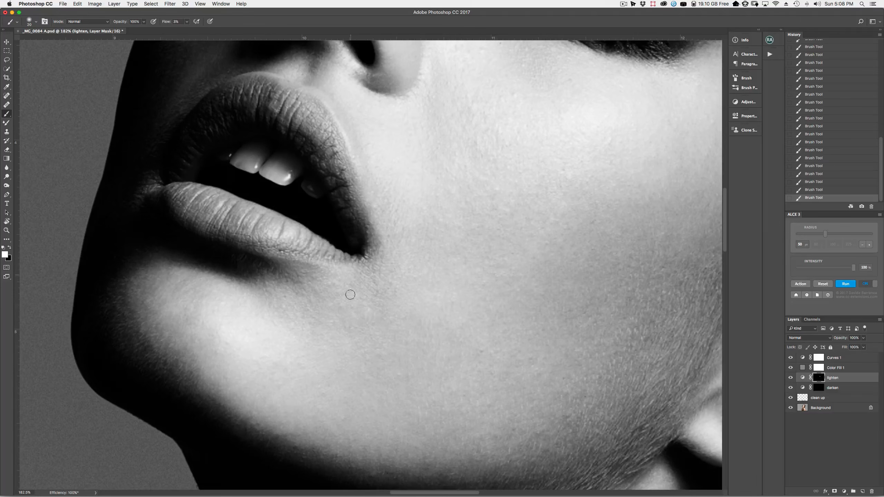
pyautogui.press('[')
pyautogui.press(']')
pyautogui.press(']')
pyautogui.hotkey('alt', '[')
pyautogui.press('[')
pyautogui.press('[')
pyautogui.press('[')
pyautogui.press('[')
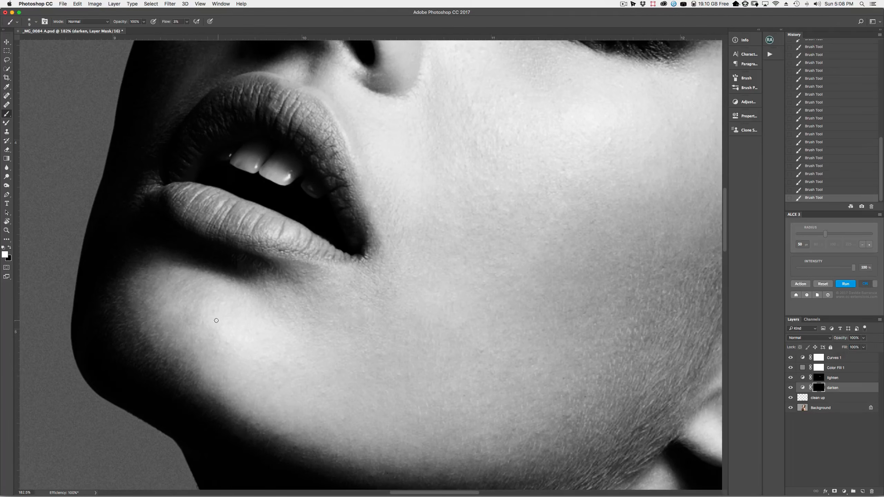
pyautogui.hotkey('alt', ']')
pyautogui.press(']')
pyautogui.press(']')
pyautogui.press(']')
pyautogui.press(']')
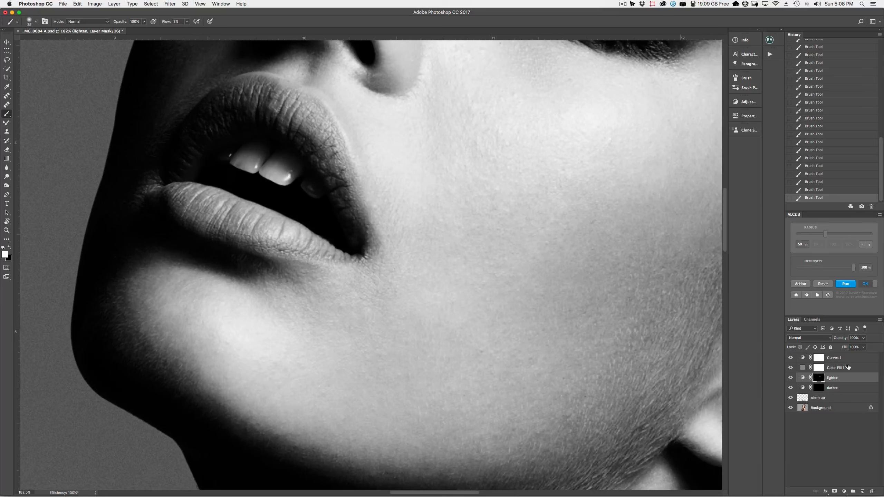
pyautogui.click(805, 358)
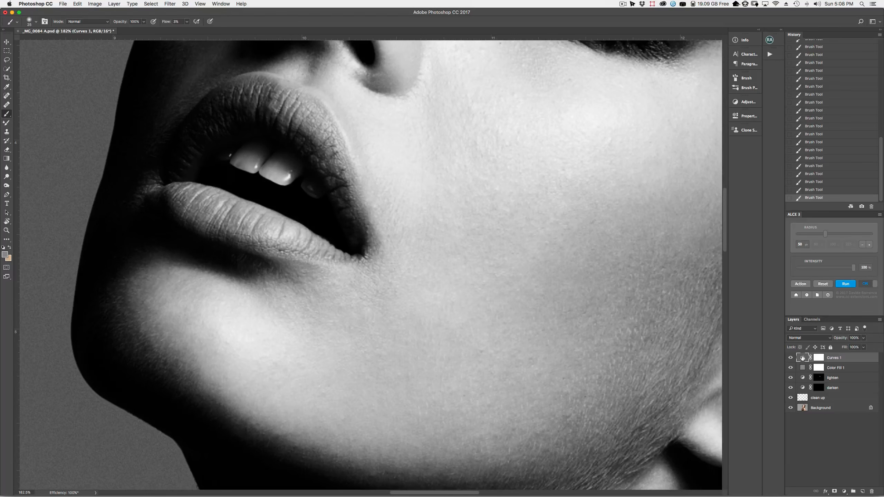
# Drag the Curves 1 lower point to Input 125 / Output 37, then target the lighten mask with white paint
pyautogui.doubleClick(803, 360)
pyautogui.moveTo(692, 183); pyautogui.dragTo(814, 376)
pyautogui.click(819, 378)
pyautogui.press('d')
pyautogui.press('x')
pyautogui.press(']')
pyautogui.press(']')
pyautogui.press(']')
pyautogui.press(']')
# Paint white brightening strokes on the chin with a 60- then 40-pixel brush
pyautogui.moveTo(147, 285); pyautogui.dragTo(149, 307)
pyautogui.moveTo(153, 321); pyautogui.dragTo(156, 322)
pyautogui.press('[')
pyautogui.moveTo(221, 330)
pyautogui.mouseDown()
pyautogui.moveTo(203, 346)
pyautogui.moveTo(220, 355)
pyautogui.mouseUp()
pyautogui.moveTo(219, 355); pyautogui.dragTo(209, 348)
pyautogui.press('[')
pyautogui.moveTo(205, 348); pyautogui.dragTo(189, 324)
pyautogui.moveTo(191, 323)
pyautogui.mouseDown()
pyautogui.moveTo(179, 357)
pyautogui.moveTo(167, 336)
pyautogui.moveTo(183, 346)
pyautogui.mouseUp()
# Add small 8-pixel touch-up strokes on the chin, then return to a 25-pixel brush
pyautogui.press('[')
pyautogui.press('[')
pyautogui.press('[')
pyautogui.press('[')
pyautogui.press('[')
pyautogui.moveTo(184, 347); pyautogui.dragTo(181, 354)
pyautogui.moveTo(181, 357); pyautogui.dragTo(181, 351)
pyautogui.moveTo(181, 349); pyautogui.dragTo(182, 348)
pyautogui.moveTo(183, 348); pyautogui.dragTo(183, 347)
pyautogui.moveTo(185, 345); pyautogui.dragTo(183, 345)
pyautogui.press(']')
pyautogui.press(']')
pyautogui.press(']')
pyautogui.press(']')
pyautogui.press(']')
pyautogui.moveTo(181, 344)
pyautogui.mouseDown()
pyautogui.moveTo(161, 335)
pyautogui.moveTo(149, 305)
pyautogui.mouseUp()
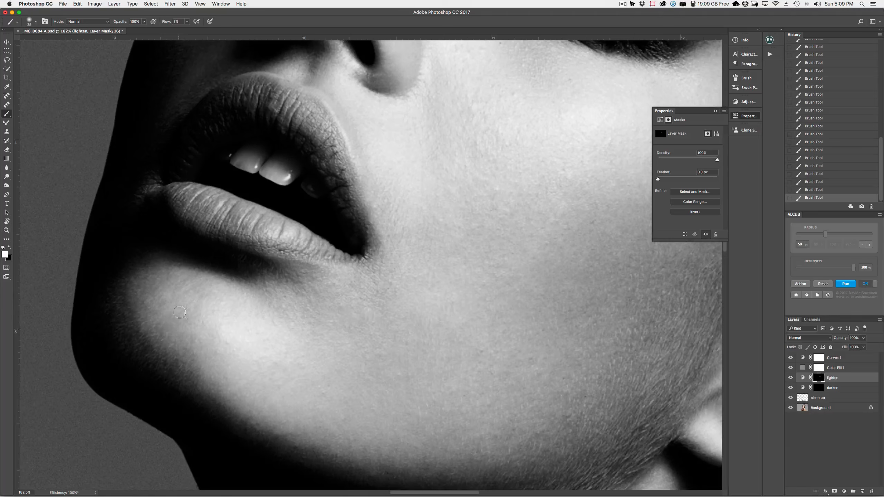
# Subtly brighten more of the chin, then switch between darken and lighten with a 30-pixel brush
pyautogui.press(']')
pyautogui.press(']')
pyautogui.moveTo(201, 330); pyautogui.dragTo(215, 338)
pyautogui.press('[')
pyautogui.press('[')
pyautogui.press('[')
pyautogui.press('[')
pyautogui.press('[')
pyautogui.press(']')
pyautogui.press(']')
pyautogui.press('[')
pyautogui.press('[')
pyautogui.press(']')
pyautogui.press(']')
pyautogui.press(']')
pyautogui.press(']')
pyautogui.press(']')
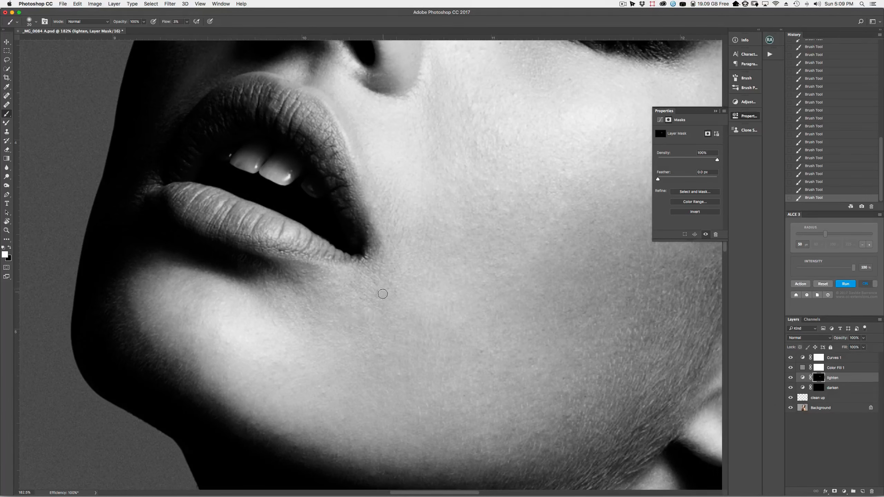
pyautogui.press('[')
pyautogui.hotkey('alt', '[')
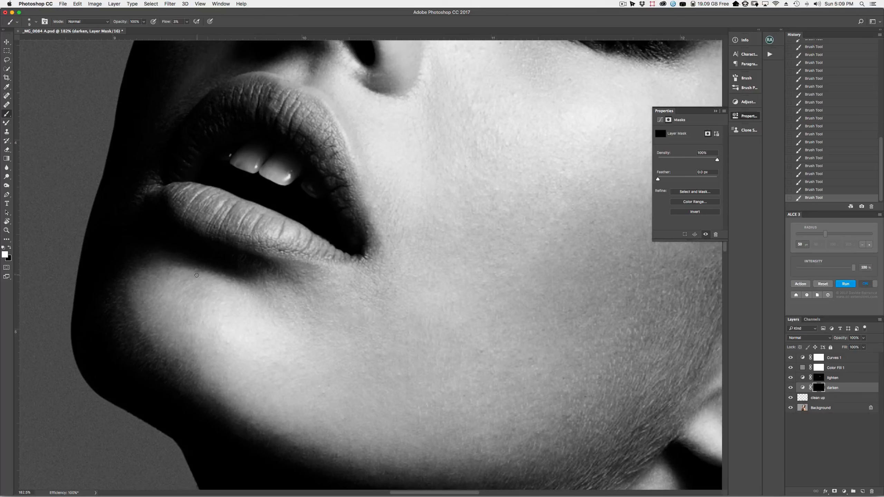
pyautogui.hotkey('alt', ']')
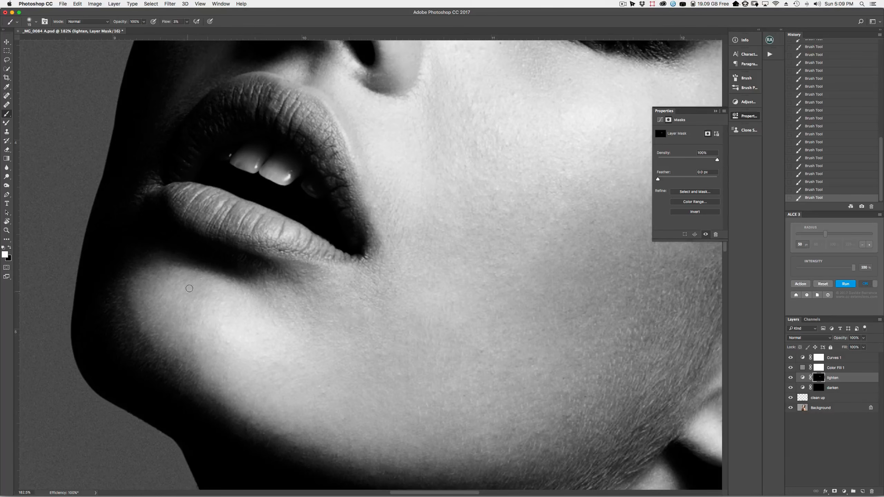
pyautogui.press(']')
pyautogui.press(']')
pyautogui.press(']')
# Toggle the lighten layer off and on to compare, then switch layers with a 6–20 pixel brush
pyautogui.click(791, 379)
pyautogui.click(791, 378)
pyautogui.press(']')
pyautogui.press(']')
pyautogui.press(']')
pyautogui.press('[')
pyautogui.press('[')
pyautogui.press('[')
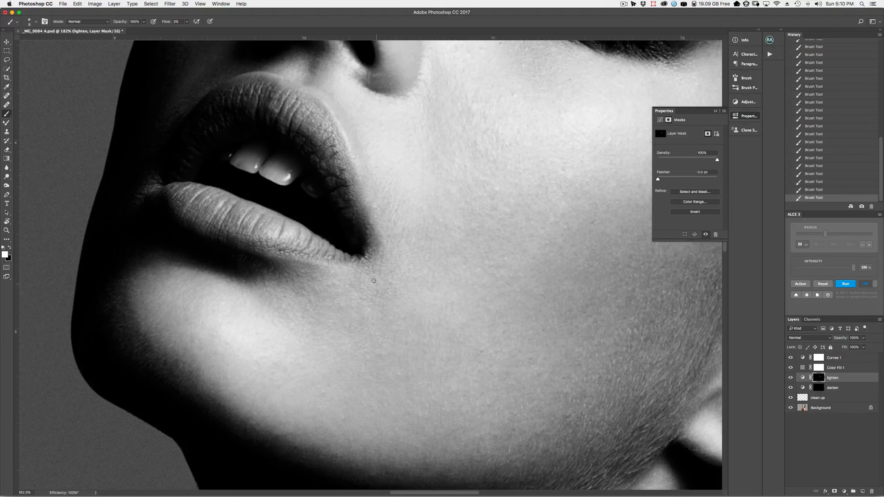
pyautogui.hotkey('alt', '[')
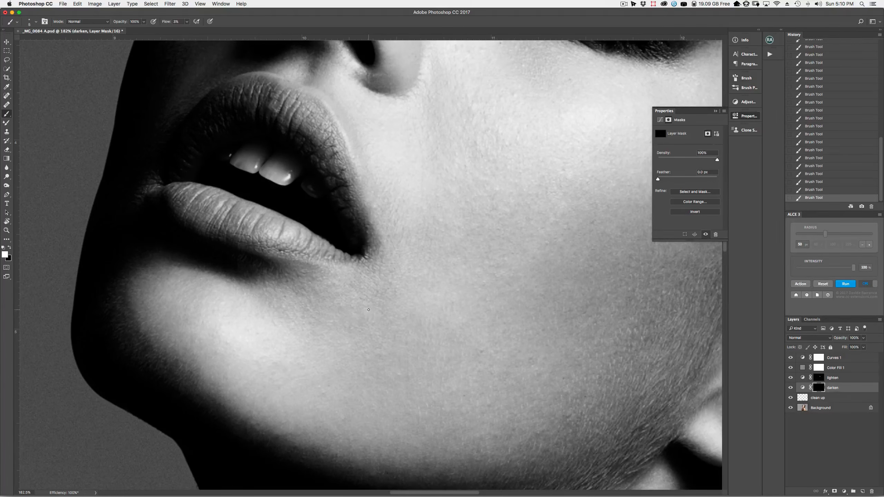
pyautogui.hotkey('alt', ']')
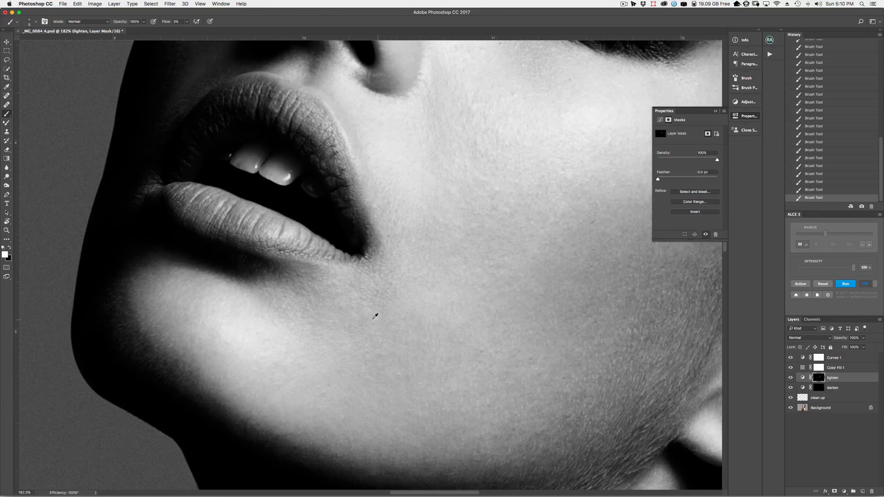
pyautogui.press(']')
pyautogui.press('[')
pyautogui.press('[')
pyautogui.press('[')
pyautogui.press('[')
pyautogui.hotkey('alt', '[')
pyautogui.press('[')
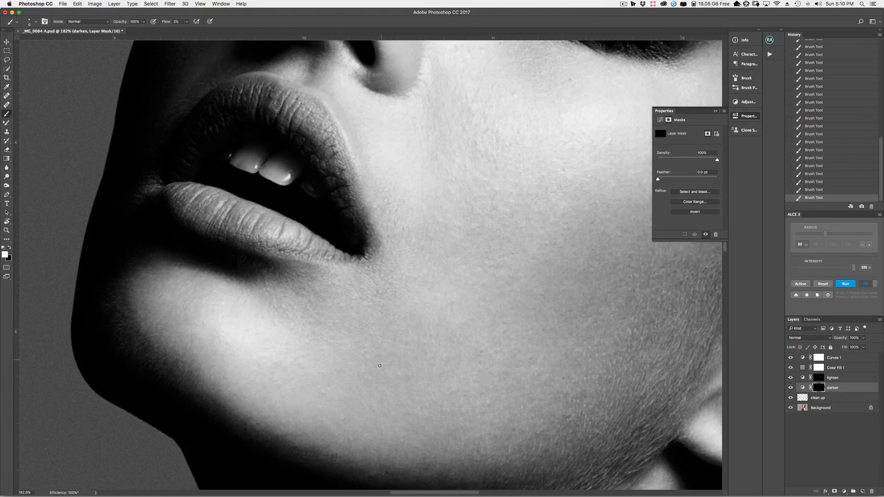
pyautogui.press(']')
pyautogui.press(']')
pyautogui.press(']')
pyautogui.press(']')
pyautogui.press(']')
pyautogui.moveTo(410, 181)
pyautogui.mouseDown()
pyautogui.moveTo(399, 202)
pyautogui.moveTo(324, 263)
pyautogui.moveTo(275, 268)
pyautogui.mouseUp()
pyautogui.press('[')
pyautogui.press('[')
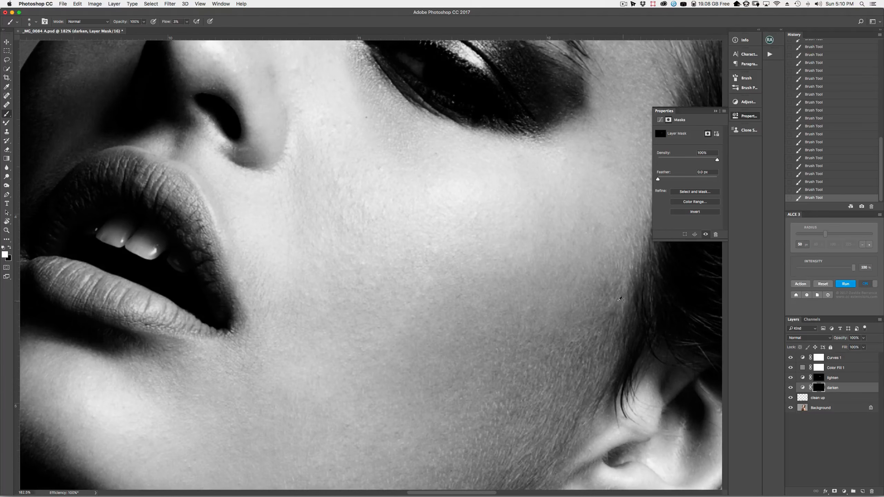
pyautogui.hotkey('alt', ']')
pyautogui.press(']')
pyautogui.press(']')
pyautogui.press(']')
pyautogui.press(']')
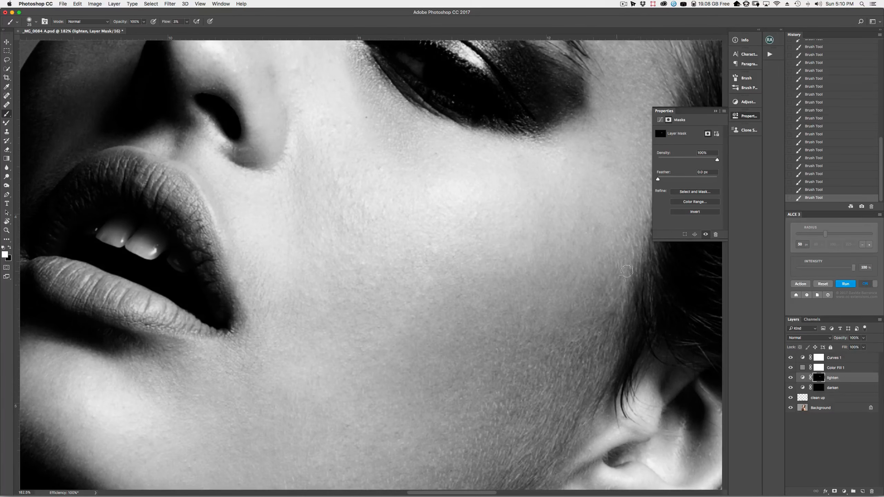
pyautogui.press('[')
pyautogui.press('[')
pyautogui.press('[')
pyautogui.press('[')
pyautogui.press('[')
pyautogui.press('[')
pyautogui.press(']')
pyautogui.press(']')
pyautogui.press(']')
pyautogui.press(']')
pyautogui.press(']')
pyautogui.press(']')
pyautogui.press('[')
pyautogui.press('[')
pyautogui.press('[')
pyautogui.press('[')
pyautogui.press('[')
pyautogui.press('[')
pyautogui.press('[')
pyautogui.press('[')
pyautogui.press(']')
pyautogui.hotkey('alt', '[')
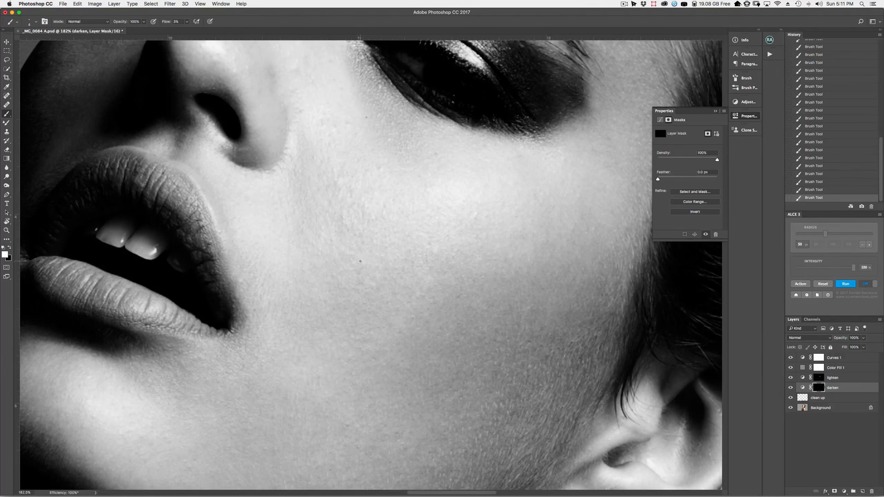
# Switch back and forth between the darken and lighten layers to view their Curves settings
pyautogui.hotkey('alt', '[')
pyautogui.hotkey('alt', ']')
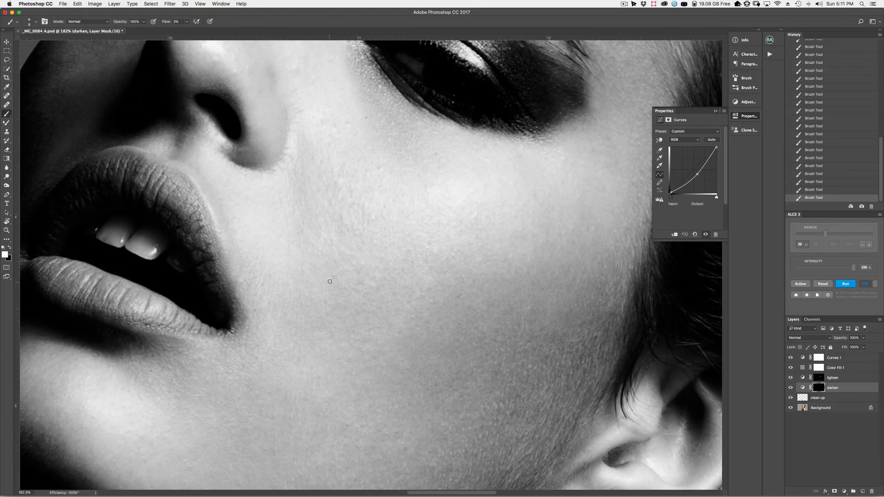
pyautogui.hotkey('alt', ']')
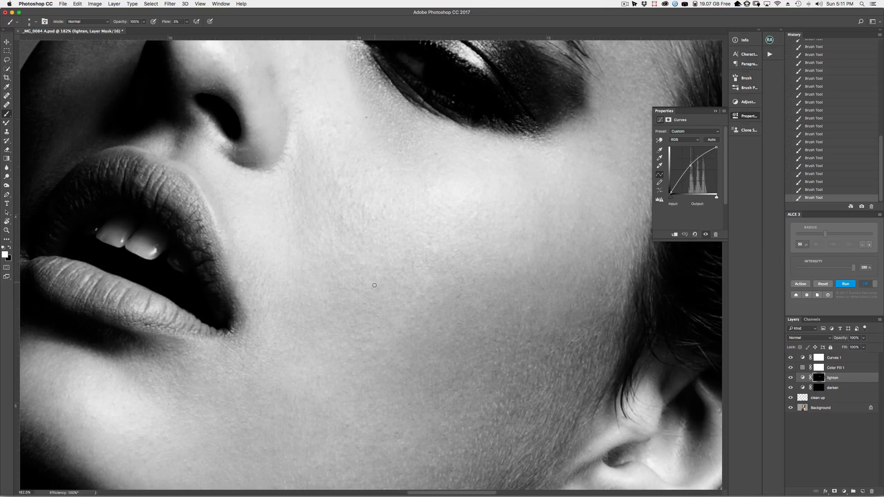
pyautogui.hotkey('alt', '[')
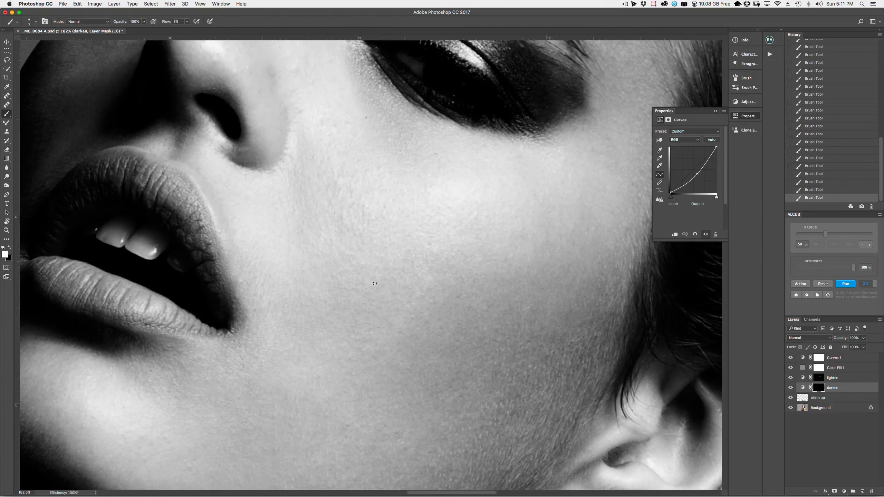
pyautogui.hotkey('alt', ']')
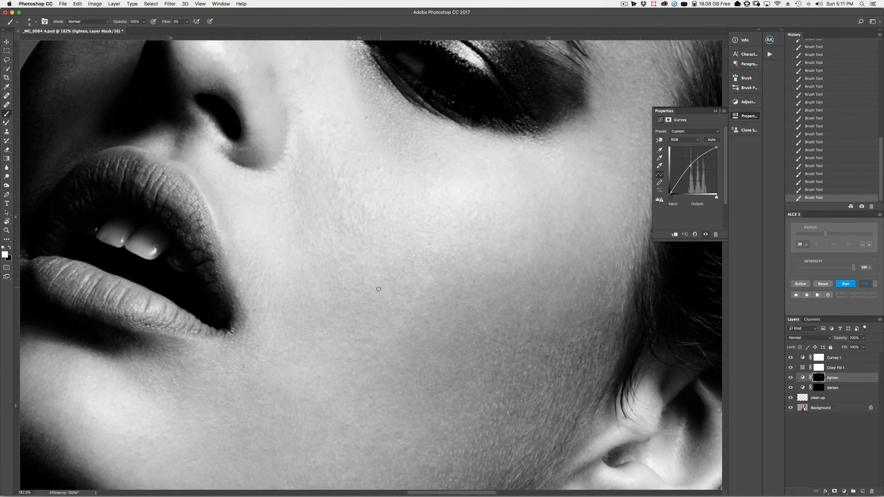
pyautogui.press('[')
pyautogui.hotkey('alt', '[')
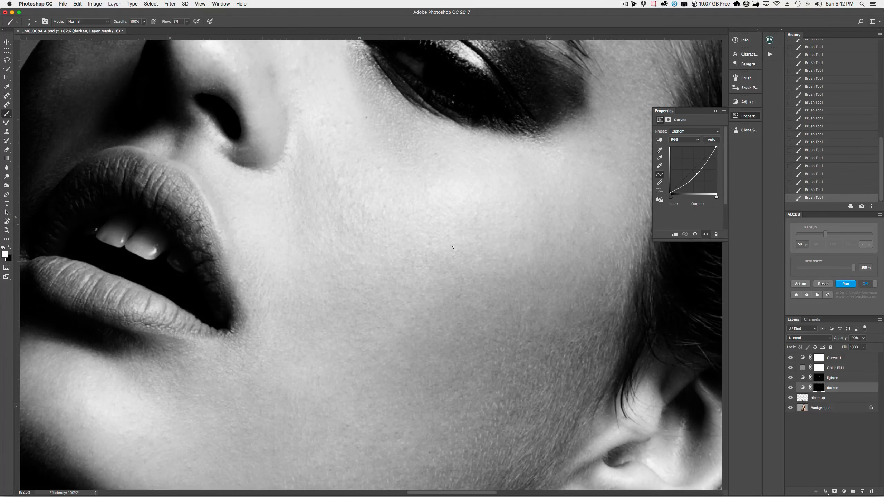
pyautogui.hotkey('alt', ']')
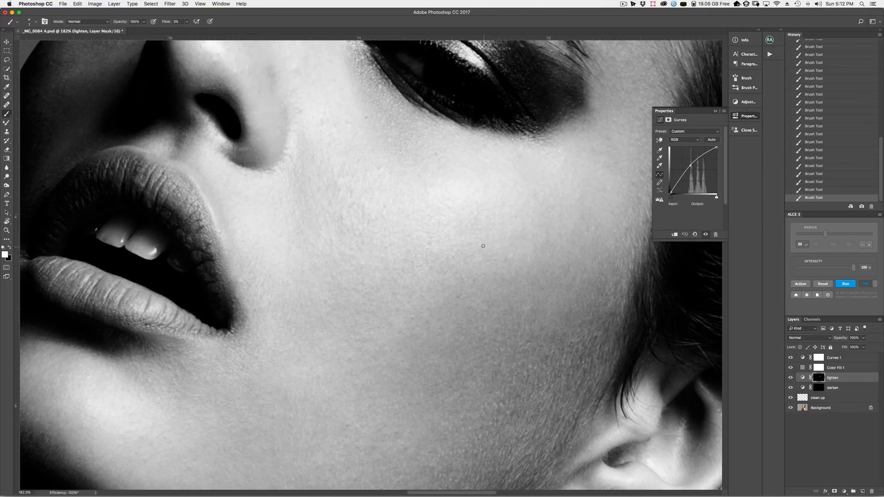
pyautogui.press(']')
pyautogui.press(']')
# Undo the last two brush strokes, redo them, and make the brush slightly smaller
pyautogui.press('super+alt+z')
pyautogui.press('super+alt+z')
pyautogui.press('super+shift+z')
pyautogui.press('super+shift+z')
pyautogui.press(']')
pyautogui.press(']')
pyautogui.press(']')
pyautogui.press('[')
pyautogui.press('[')
pyautogui.press('[')
pyautogui.press('[')
pyautogui.press('[')
pyautogui.press('[')
pyautogui.press('[')
pyautogui.press('[')
# Pan down to the neck and shoulder, enlarge the brush, and switch between darken and lighten layers
pyautogui.moveTo(363, 372); pyautogui.dragTo(418, 70)
pyautogui.moveTo(413, 349); pyautogui.dragTo(395, 286)
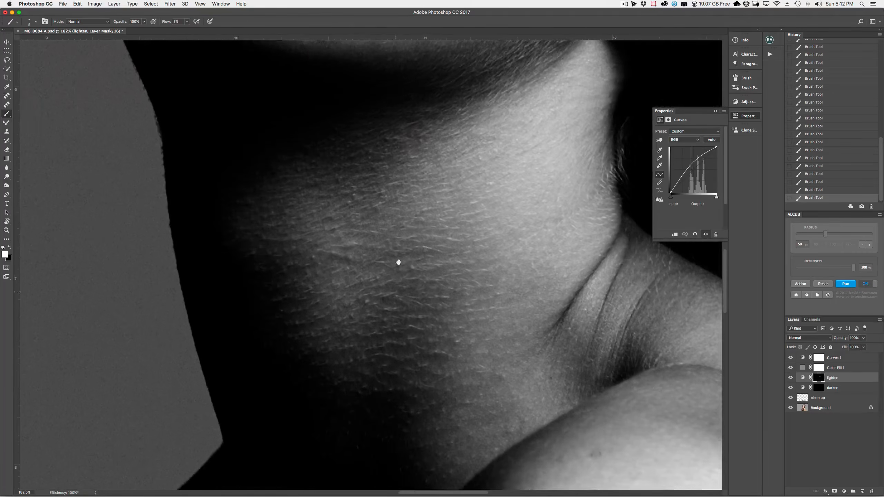
pyautogui.press(']')
pyautogui.press(']')
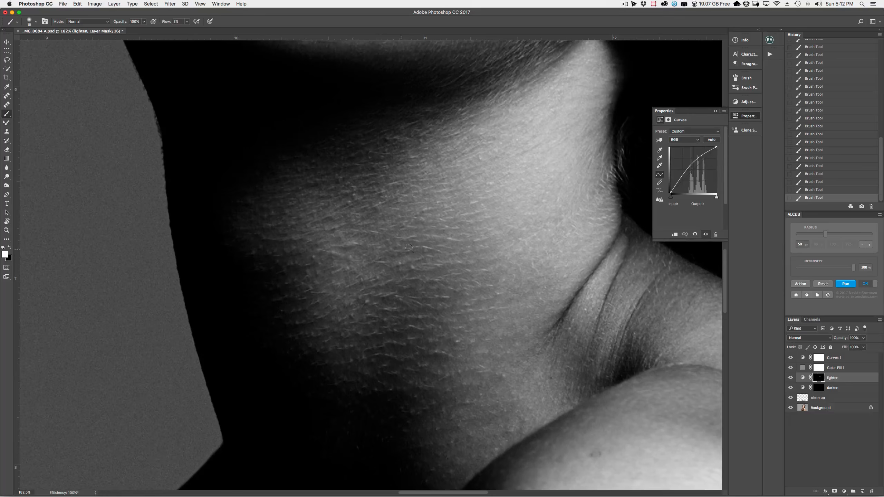
pyautogui.hotkey('alt', '[')
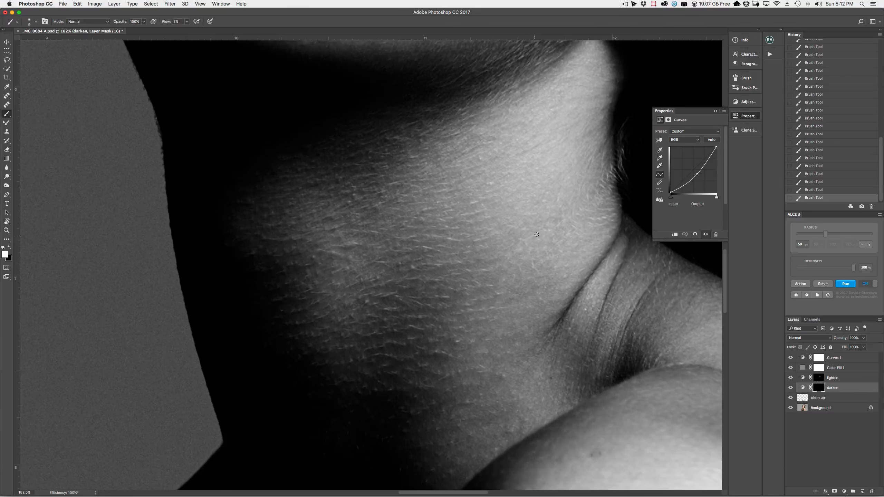
pyautogui.hotkey('alt', ']')
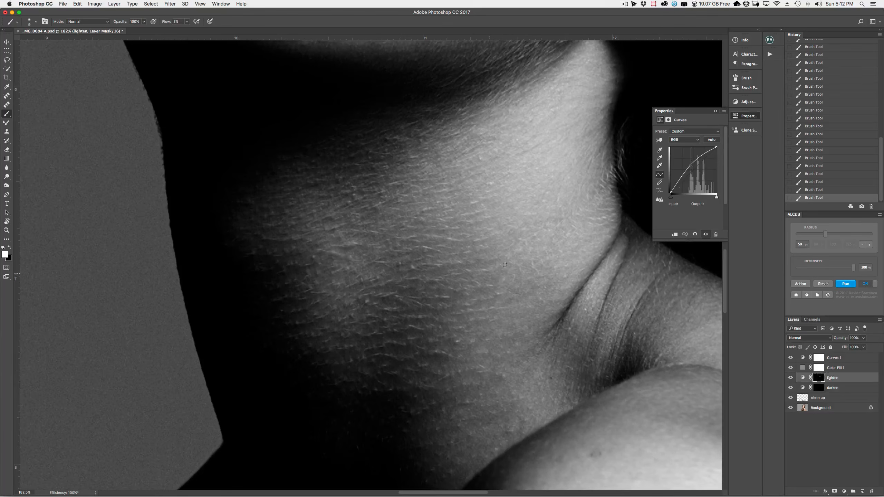
# Toggle the lighten and darken layers off and on to compare the neck before and after
pyautogui.press(']')
pyautogui.press(']')
pyautogui.click(791, 387)
pyautogui.click(791, 378)
pyautogui.press('[')
# Pan up to the nose and eye, adjust the brush size, and select the darken layer
pyautogui.moveTo(375, 128); pyautogui.dragTo(399, 363)
pyautogui.moveTo(376, 78); pyautogui.dragTo(381, 349)
pyautogui.moveTo(380, 164); pyautogui.dragTo(411, 334)
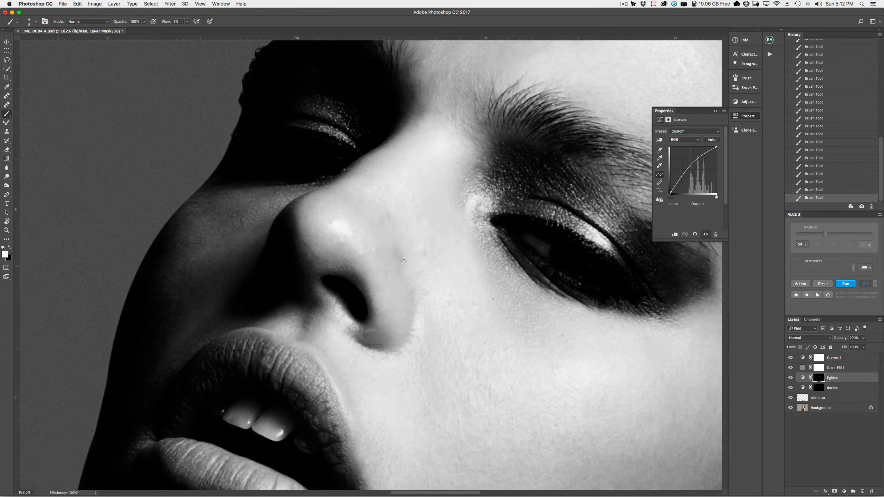
pyautogui.press(']')
pyautogui.press(']')
pyautogui.press(']')
pyautogui.press(']')
pyautogui.press('[')
pyautogui.press('[')
pyautogui.press('[')
pyautogui.press(']')
pyautogui.press(']')
pyautogui.press(']')
pyautogui.press(']')
pyautogui.press(']')
pyautogui.press('[')
pyautogui.press('[')
pyautogui.hotkey('alt', '[')
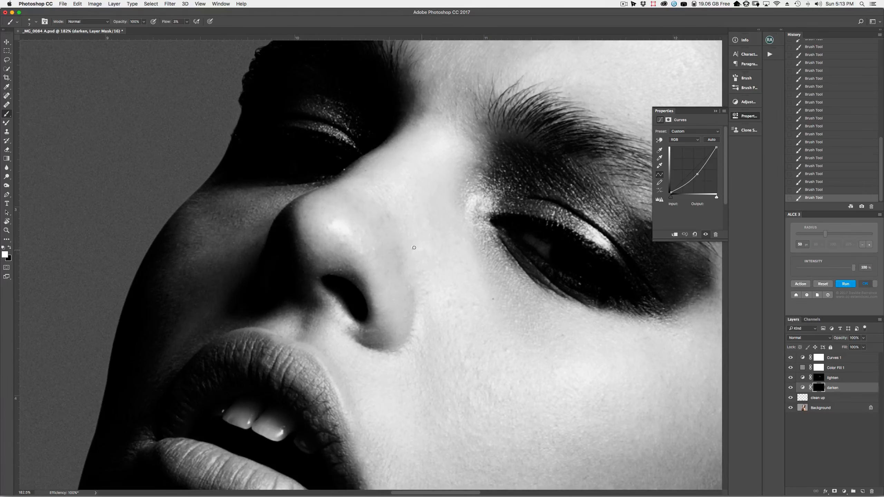
# Zoom out to the whole portrait and resume the Brush on the lighten layer with a smaller size
pyautogui.click(6, 231)
pyautogui.moveTo(411, 301)
pyautogui.mouseDown()
pyautogui.moveTo(397, 353)
pyautogui.moveTo(417, 336)
pyautogui.mouseUp()
pyautogui.hotkey('alt', ']')
pyautogui.press('b')
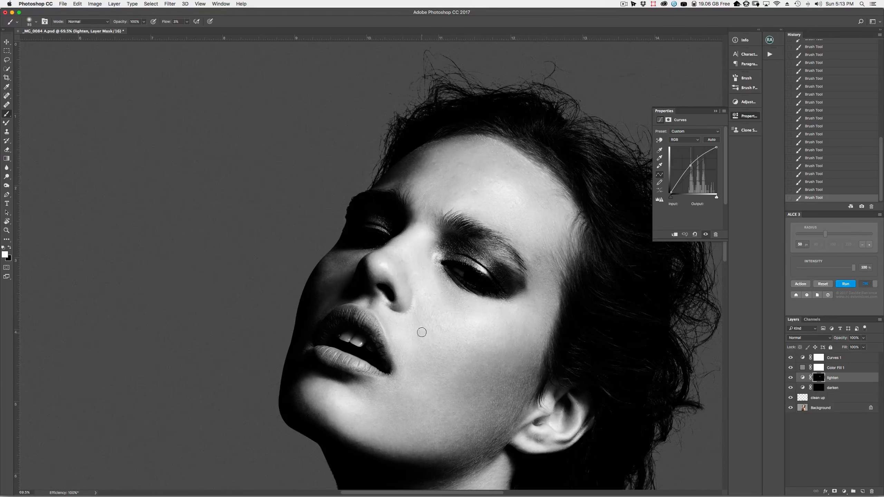
pyautogui.press(']')
pyautogui.press(']')
pyautogui.press(']')
pyautogui.press(']')
pyautogui.press('[')
pyautogui.press('[')
pyautogui.press('[')
pyautogui.press('[')
pyautogui.press('[')
pyautogui.press('[')
pyautogui.press('[')
# Zoom in close on the nose and return to the Brush, adjusting its size
pyautogui.click(7, 230)
pyautogui.moveTo(364, 272); pyautogui.dragTo(367, 276)
pyautogui.press('b')
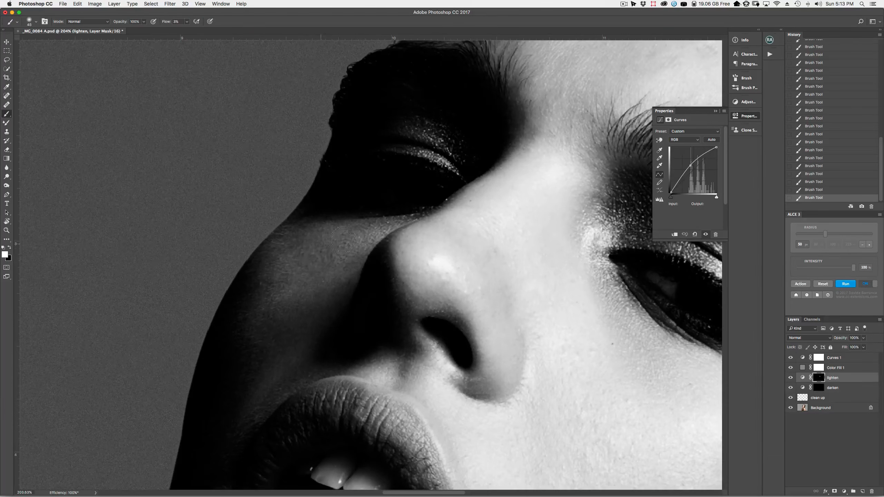
pyautogui.press('[')
pyautogui.press('[')
pyautogui.press('[')
pyautogui.press(']')
pyautogui.press(']')
pyautogui.press(']')
pyautogui.press(']')
pyautogui.press(']')
pyautogui.press(']')
pyautogui.press(']')
# Switch to the darken layer to fine-tune brush size, then back to lighten with a larger brush
pyautogui.press('[')
pyautogui.press('[')
pyautogui.press('[')
pyautogui.press('[')
pyautogui.press('[')
pyautogui.press('[')
pyautogui.hotkey('alt', '[')
pyautogui.press('[')
pyautogui.press('[')
pyautogui.press('[')
pyautogui.press('[')
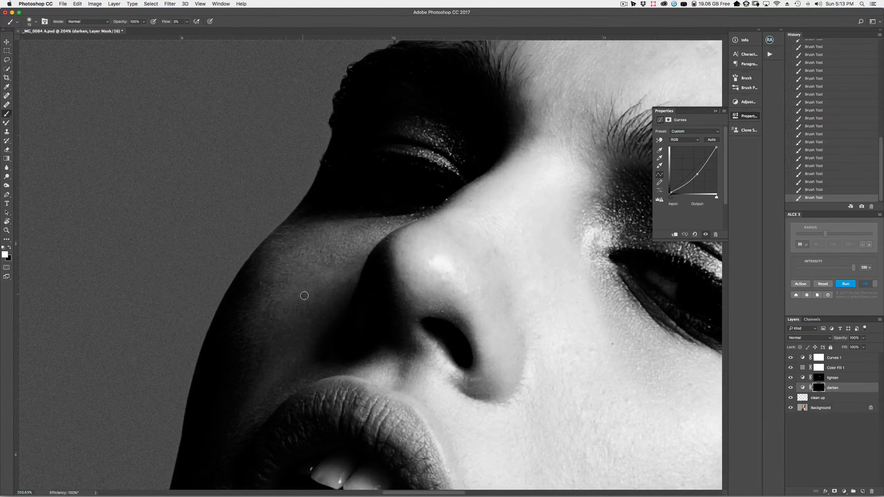
pyautogui.press(']')
pyautogui.press(']')
pyautogui.press(']')
pyautogui.press(']')
pyautogui.press('[')
pyautogui.press('[')
pyautogui.press('[')
# Paint on the lighten mask to brighten the shadowed cheek beside the nose, then select darken
pyautogui.press('[')
pyautogui.hotkey('alt', ']')
pyautogui.press(']')
pyautogui.press(']')
pyautogui.press(']')
pyautogui.press(']')
pyautogui.moveTo(324, 268)
pyautogui.mouseDown()
pyautogui.moveTo(380, 247)
pyautogui.moveTo(322, 295)
pyautogui.moveTo(329, 250)
pyautogui.moveTo(379, 233)
pyautogui.mouseUp()
pyautogui.press('[')
pyautogui.press('[')
pyautogui.press('[')
pyautogui.press('[')
pyautogui.press('[')
pyautogui.press('[')
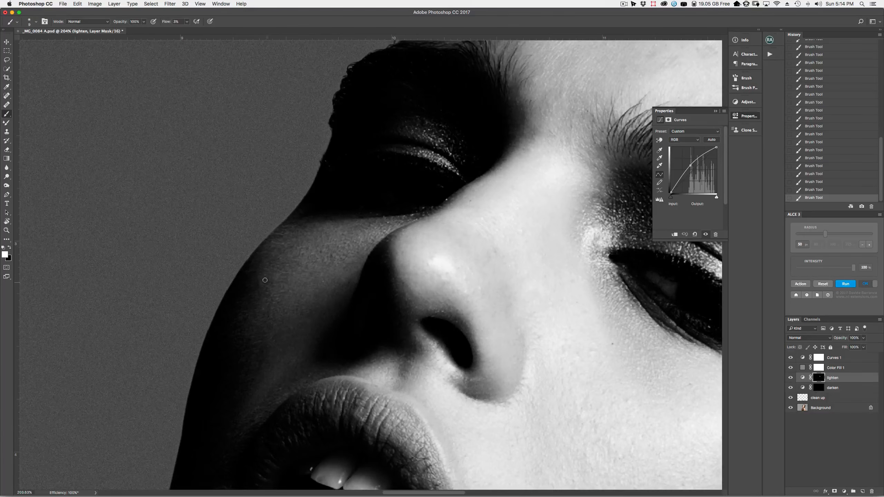
pyautogui.press(']')
pyautogui.press(']')
pyautogui.press(']')
pyautogui.press(']')
pyautogui.press(']')
pyautogui.press(']')
pyautogui.press(']')
pyautogui.press(']')
pyautogui.press(']')
pyautogui.hotkey('alt', '[')
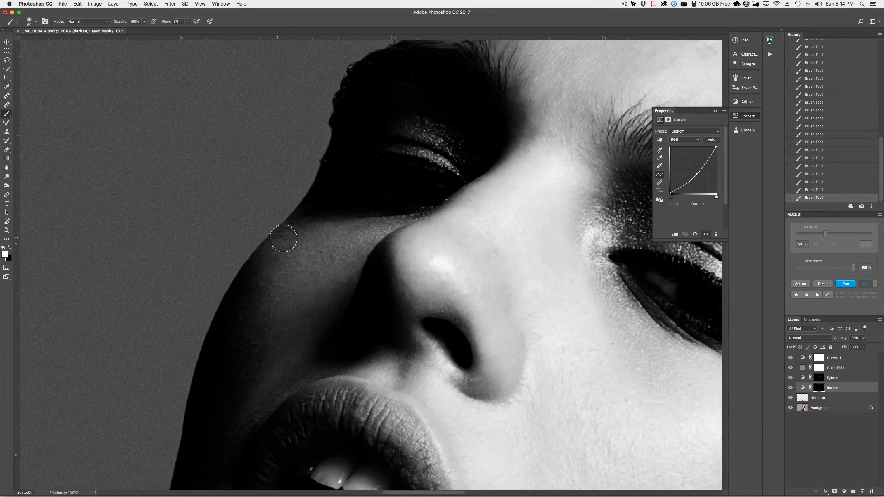
# Compare before and after, then burn the skin between the brow hairs on the darken mask
pyautogui.moveTo(790, 377)
pyautogui.mouseDown()
pyautogui.moveTo(790, 389)
pyautogui.moveTo(791, 377)
pyautogui.mouseUp()
pyautogui.moveTo(536, 261)
pyautogui.mouseDown()
pyautogui.moveTo(356, 321)
pyautogui.moveTo(308, 372)
pyautogui.mouseUp()
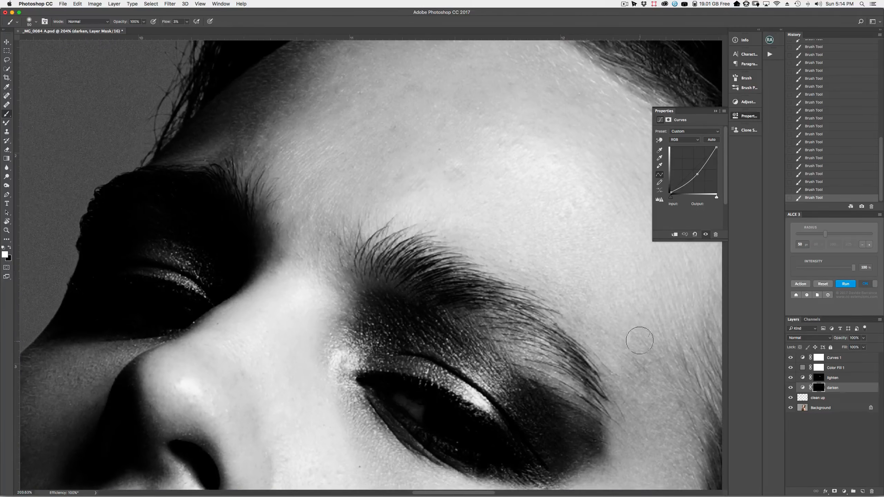
pyautogui.moveTo(528, 334)
pyautogui.mouseDown()
pyautogui.moveTo(552, 378)
pyautogui.moveTo(574, 387)
pyautogui.mouseUp()
pyautogui.press('[')
pyautogui.press('[')
pyautogui.press('[')
pyautogui.press('[')
pyautogui.press('[')
pyautogui.press('[')
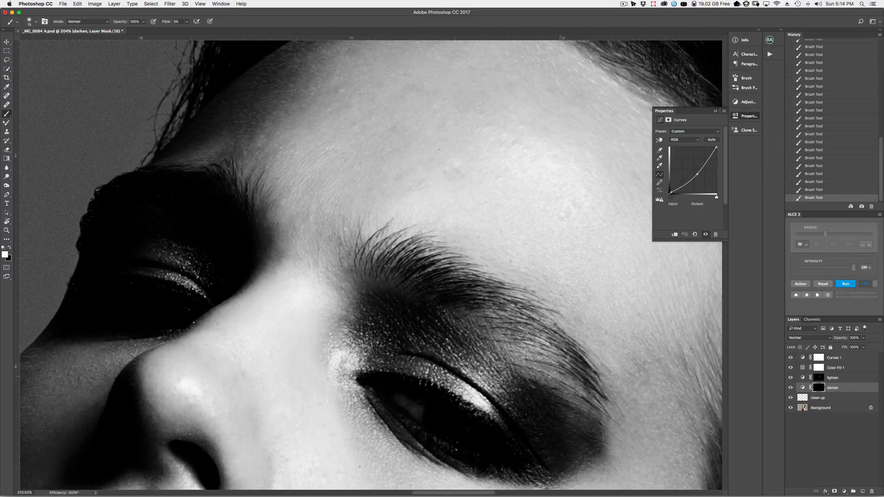
pyautogui.moveTo(563, 373); pyautogui.dragTo(549, 356)
pyautogui.press(']')
pyautogui.press(']')
pyautogui.press(']')
pyautogui.press(']')
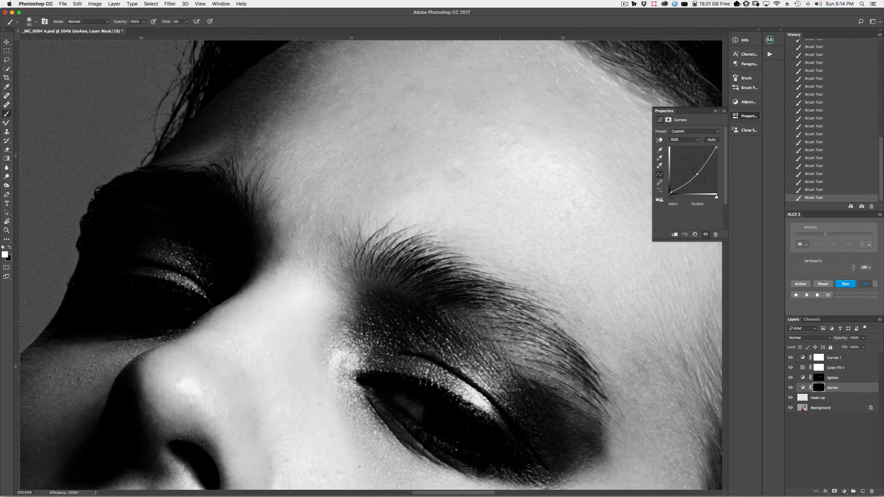
# Scroll to the forehead and dodge its dark patches on the lighten mask with varying brush sizes
pyautogui.hscroll(5, 528, 368)
pyautogui.scroll(2, 529, 368)
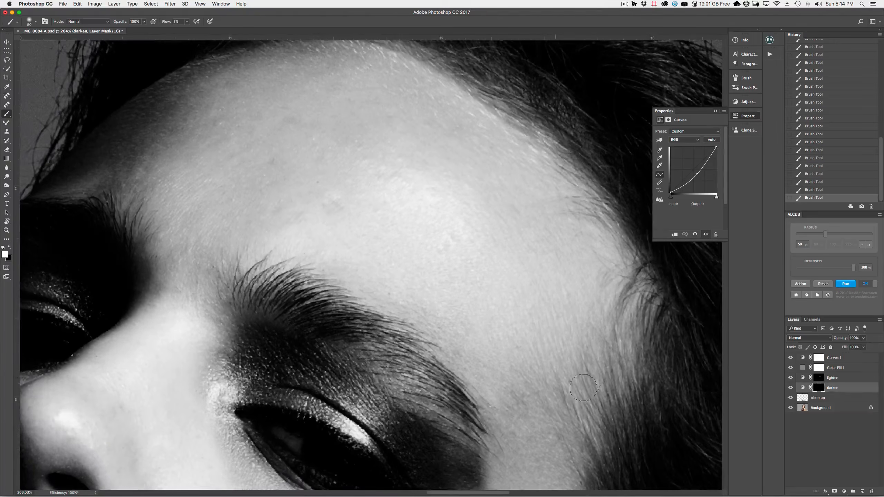
pyautogui.hotkey('alt', ']')
pyautogui.press('[')
pyautogui.press('[')
pyautogui.press('[')
pyautogui.press('[')
pyautogui.press('[')
pyautogui.press('[')
pyautogui.press('[')
pyautogui.press('[')
pyautogui.press(']')
pyautogui.press(']')
pyautogui.press(']')
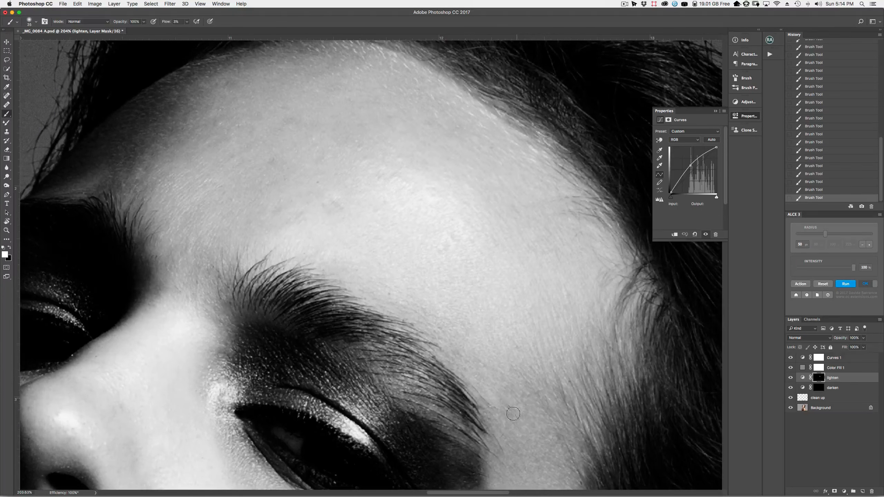
pyautogui.press('[')
pyautogui.press('[')
pyautogui.press('[')
pyautogui.press(']')
pyautogui.press(']')
pyautogui.press(']')
pyautogui.press(']')
pyautogui.press(']')
pyautogui.press('[')
pyautogui.press('[')
pyautogui.press('[')
pyautogui.press('[')
pyautogui.press('[')
pyautogui.press('[')
pyautogui.press(']')
pyautogui.press(']')
pyautogui.press(']')
pyautogui.press('[')
pyautogui.press('[')
pyautogui.press('[')
pyautogui.press(']')
pyautogui.press(']')
pyautogui.press(']')
pyautogui.press(']')
pyautogui.press(']')
pyautogui.press(']')
pyautogui.press(']')
pyautogui.press(']')
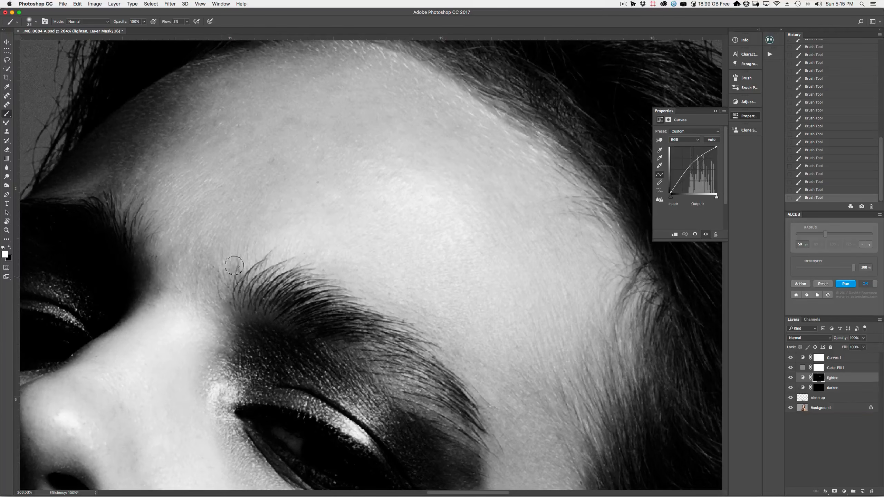
pyautogui.press('[')
pyautogui.press('[')
pyautogui.press('[')
pyautogui.press('[')
pyautogui.press('[')
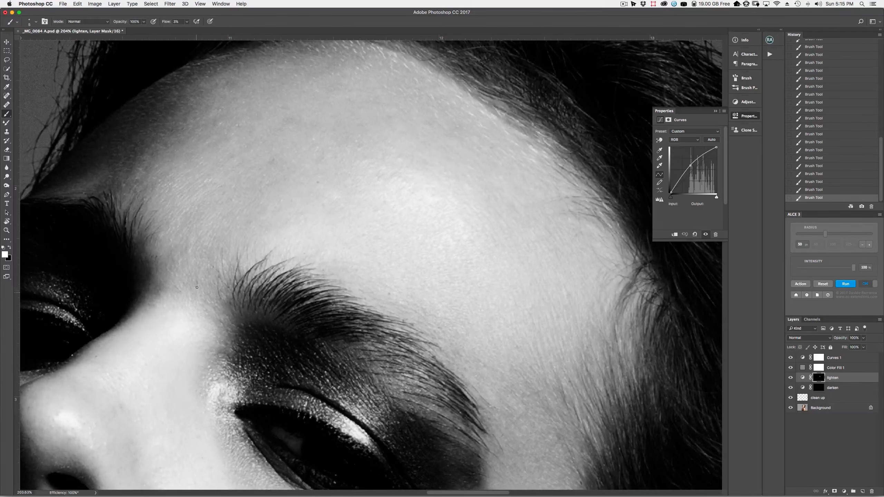
# Alternate between the darken and lighten masks to even forehead patches, ending with a size-10 brush
pyautogui.hotkey('alt', '[')
pyautogui.press(']')
pyautogui.press(']')
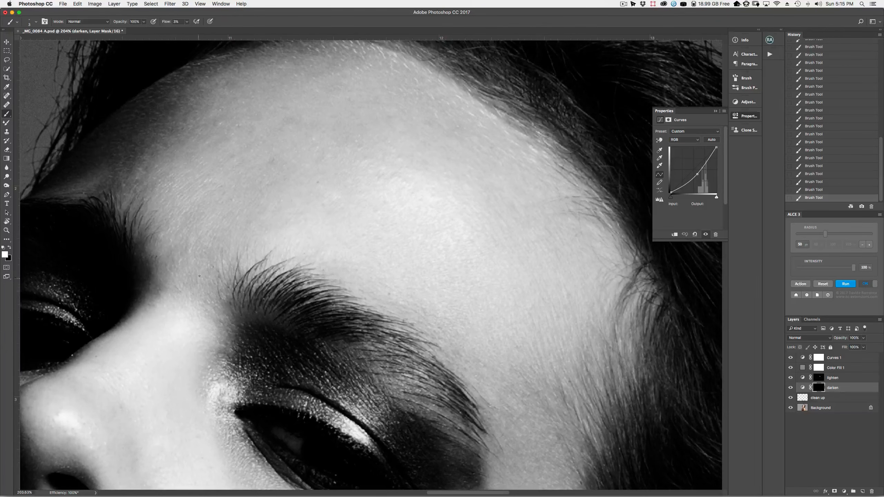
pyautogui.hotkey('alt', ']')
pyautogui.press(']')
pyautogui.press(']')
pyautogui.press(']')
pyautogui.press(']')
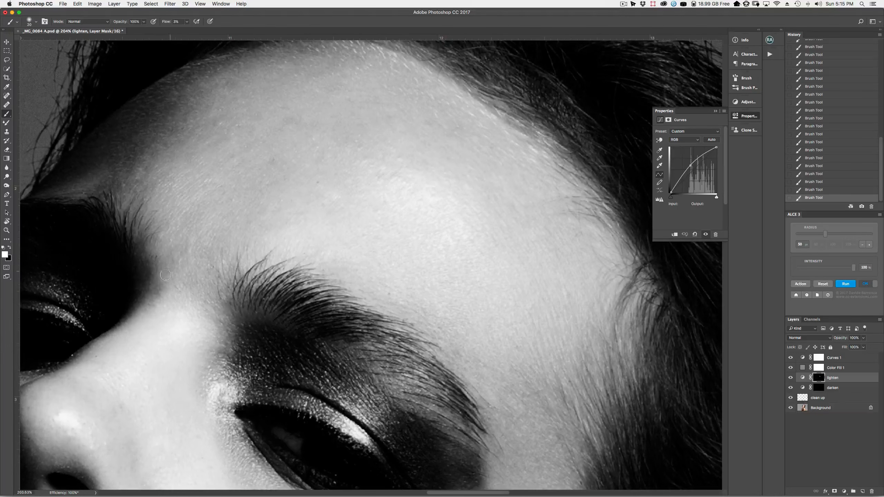
pyautogui.press('[')
pyautogui.press('[')
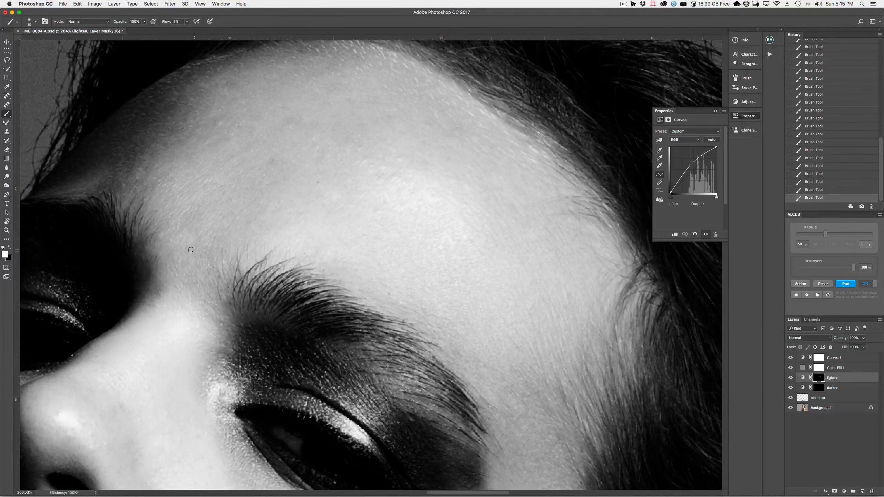
pyautogui.press(']')
pyautogui.press(']')
pyautogui.press(']')
pyautogui.press(']')
pyautogui.press(']')
pyautogui.press(']')
pyautogui.press(']')
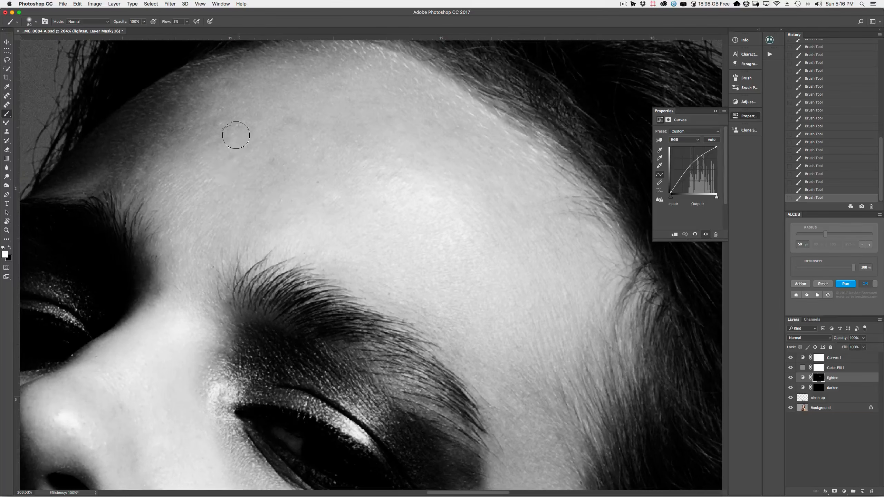
pyautogui.press('[')
pyautogui.hotkey('alt', '[')
pyautogui.press('[')
pyautogui.press('[')
pyautogui.press('[')
pyautogui.press('[')
pyautogui.press('[')
pyautogui.press('[')
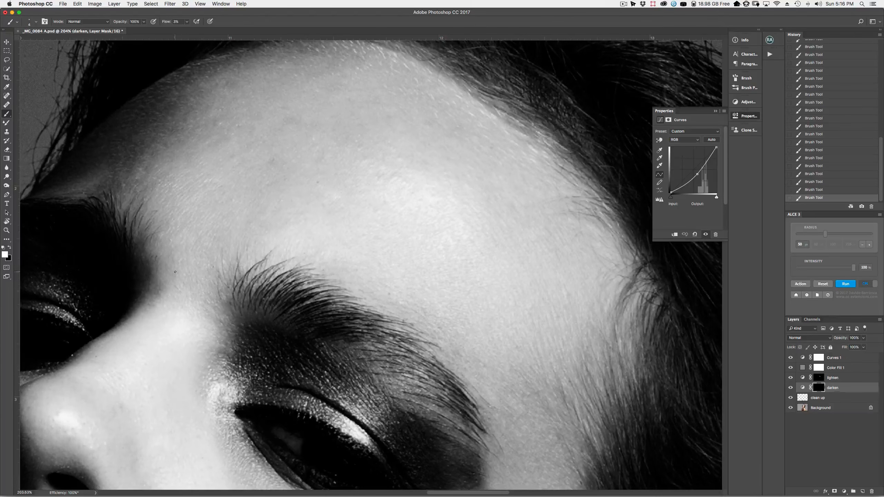
# Back on the lighten mask, undo a stroke, paint a brightening forehead dab, and enlarge the brush to 35
pyautogui.press(']')
pyautogui.press(']')
pyautogui.press(']')
pyautogui.press(']')
pyautogui.press(']')
pyautogui.press(']')
pyautogui.press(']')
pyautogui.hotkey('alt', ']')
pyautogui.press('[')
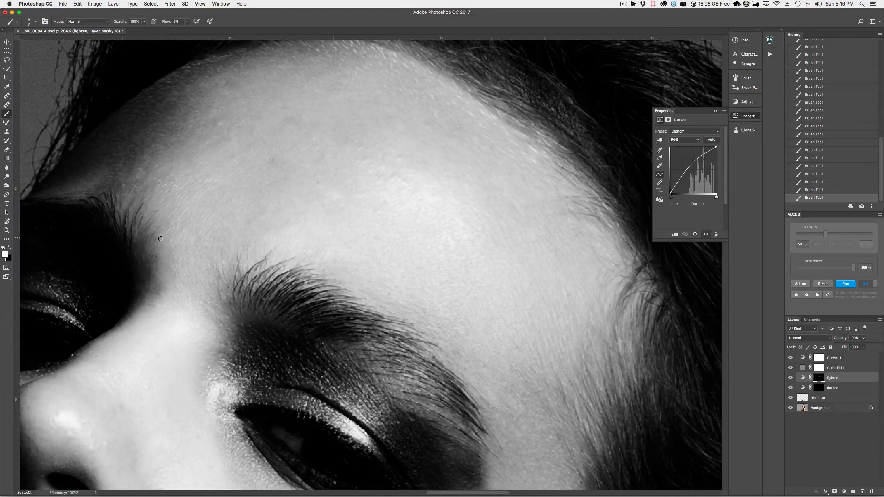
pyautogui.press(']')
pyautogui.press('super+z')
pyautogui.press('[')
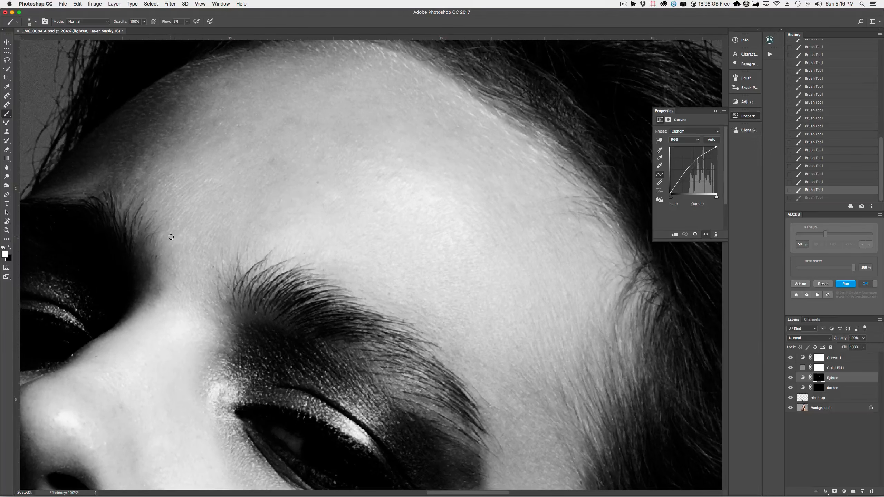
pyautogui.click(269, 162)
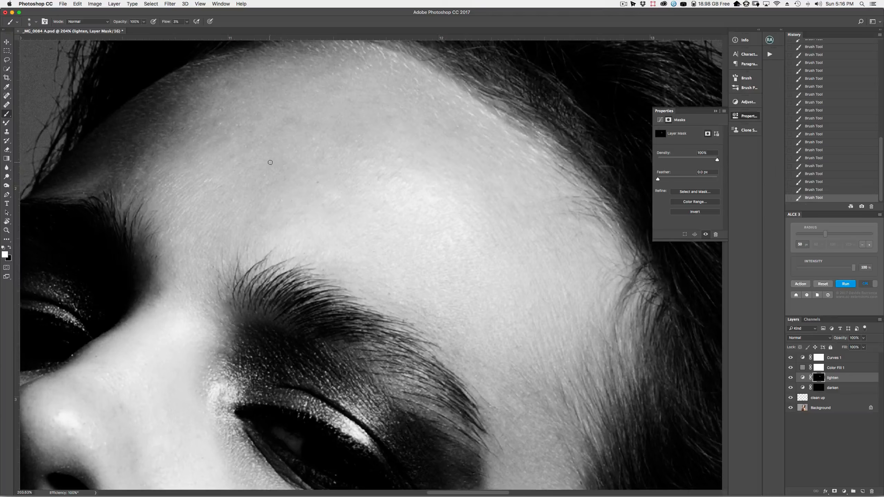
pyautogui.press(']')
pyautogui.press(']')
pyautogui.press(']')
pyautogui.press(']')
pyautogui.press(']')
pyautogui.press(']')
# Scroll up to the hairline and dodge the upper forehead with brush sizes 15, 10, 25 and 8
pyautogui.scroll(5, 230, 97)
pyautogui.hscroll(-5, 230, 97)
pyautogui.press('[')
pyautogui.press('[')
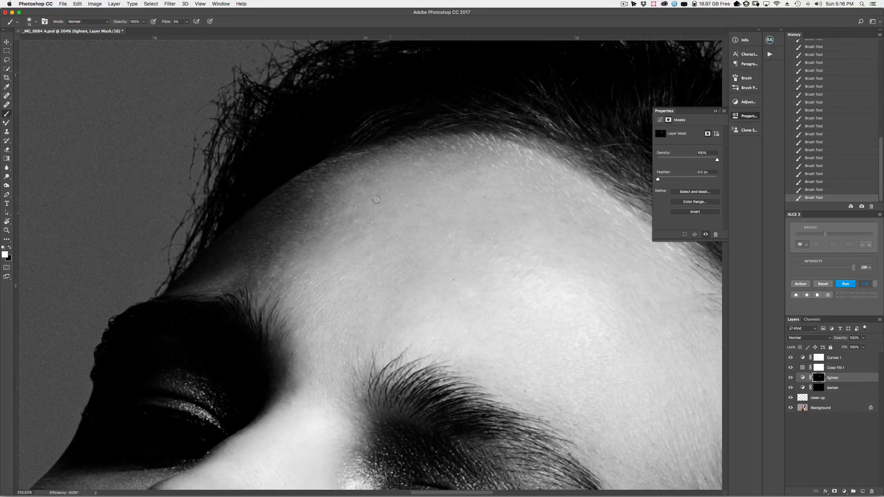
pyautogui.press('[')
pyautogui.press(']')
pyautogui.press('[')
pyautogui.press('[')
pyautogui.press('[')
pyautogui.press('[')
pyautogui.press('[')
# Switch briefly to the darken mask, then dodge on the lighten mask with brushes of 8 and 20
pyautogui.hotkey('alt', '[')
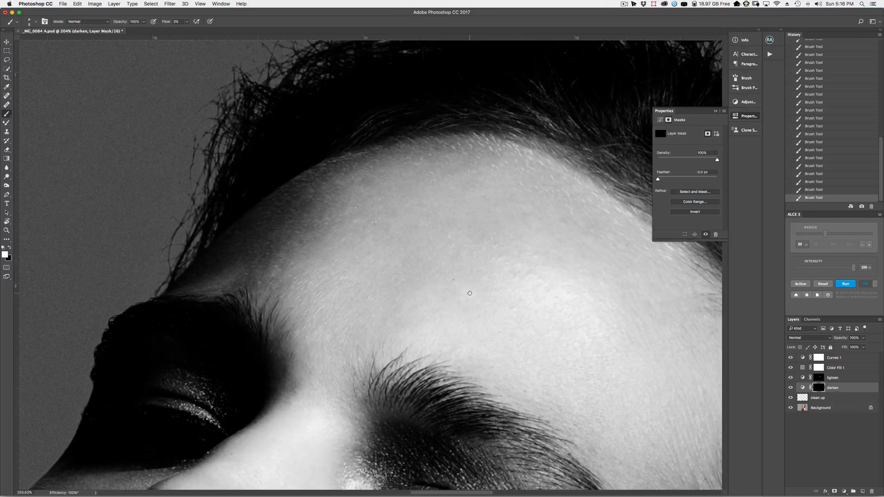
pyautogui.hotkey('alt', ']')
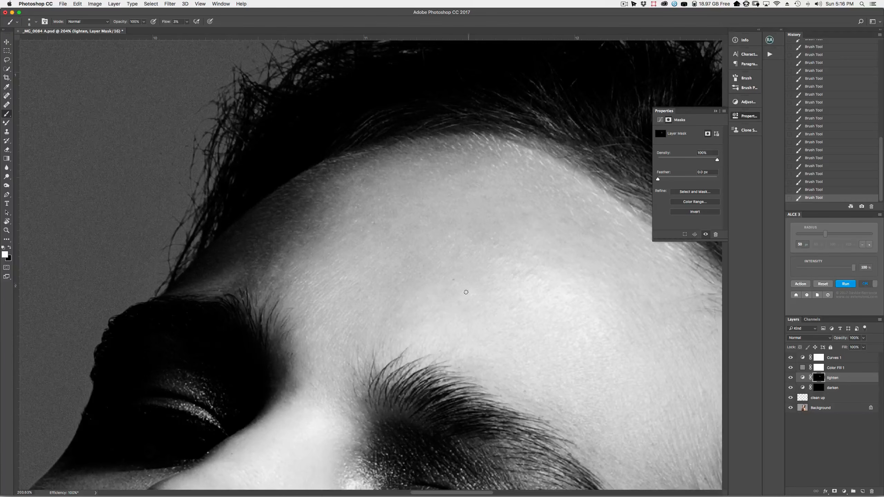
pyautogui.press(']')
pyautogui.press(']')
pyautogui.press(']')
pyautogui.press(']')
pyautogui.press(']')
pyautogui.press(']')
pyautogui.press(']')
pyautogui.press('[')
pyautogui.press('[')
pyautogui.press('[')
pyautogui.press('[')
pyautogui.press('[')
pyautogui.press('[')
pyautogui.press('[')
pyautogui.press(']')
pyautogui.press(']')
pyautogui.press(']')
pyautogui.press(']')
# Burn along the hairline on the darken mask with brush sizes 15, 8, 20 and 40
pyautogui.hotkey('alt', '[')
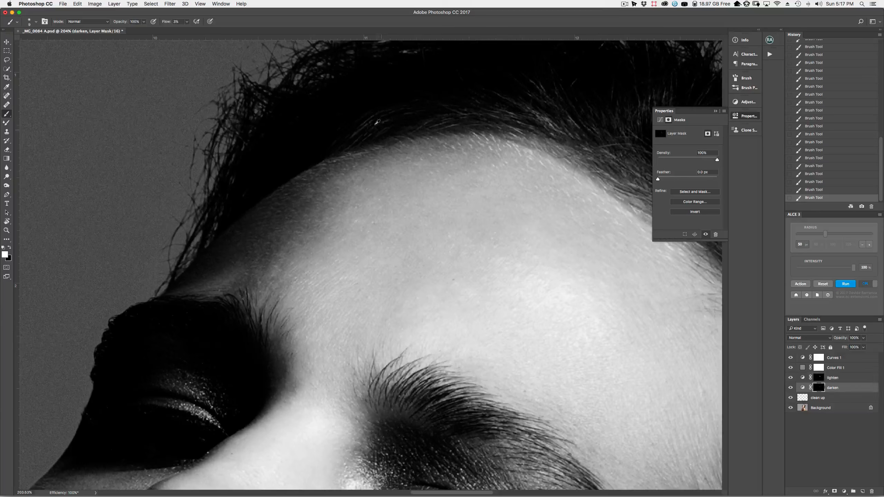
pyautogui.press('[')
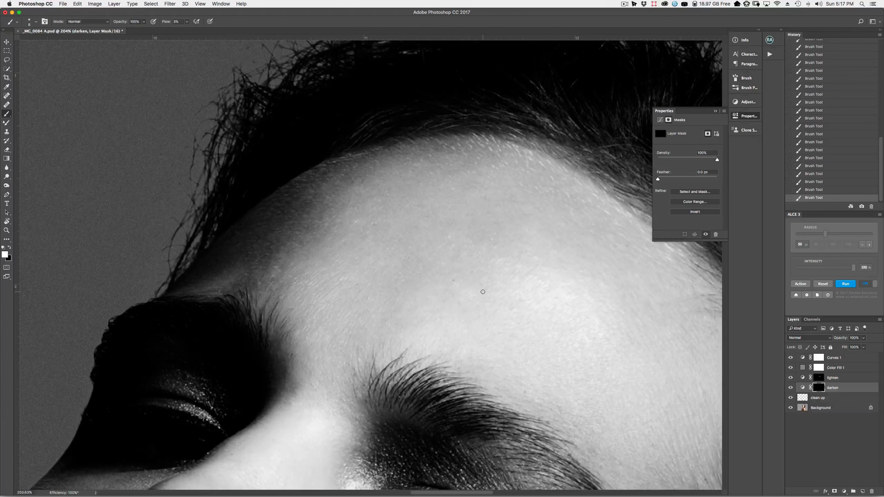
pyautogui.press(']')
pyautogui.press(']')
pyautogui.press(']')
pyautogui.press(']')
pyautogui.press(']')
pyautogui.press(']')
pyautogui.press(']')
pyautogui.press(']')
pyautogui.press(']')
pyautogui.press(']')
pyautogui.press('[')
pyautogui.press('[')
pyautogui.press('[')
pyautogui.press('[')
pyautogui.press(']')
pyautogui.press(']')
pyautogui.press(']')
pyautogui.press(']')
pyautogui.press(']')
pyautogui.press(']')
pyautogui.press(']')
pyautogui.press(']')
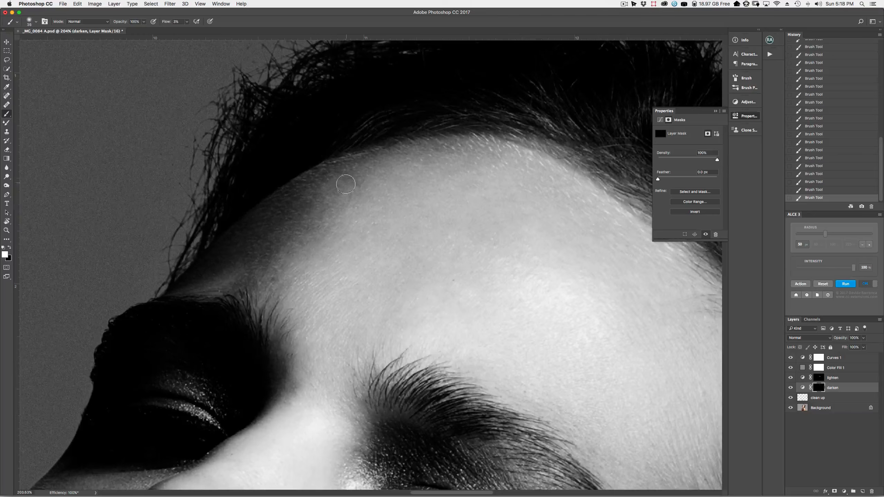
pyautogui.press('[')
# Dodge with a size-30 brush on lighten, then select darken and hide both layers to compare
pyautogui.hotkey('alt', ']')
pyautogui.press('[')
pyautogui.press('[')
pyautogui.press('[')
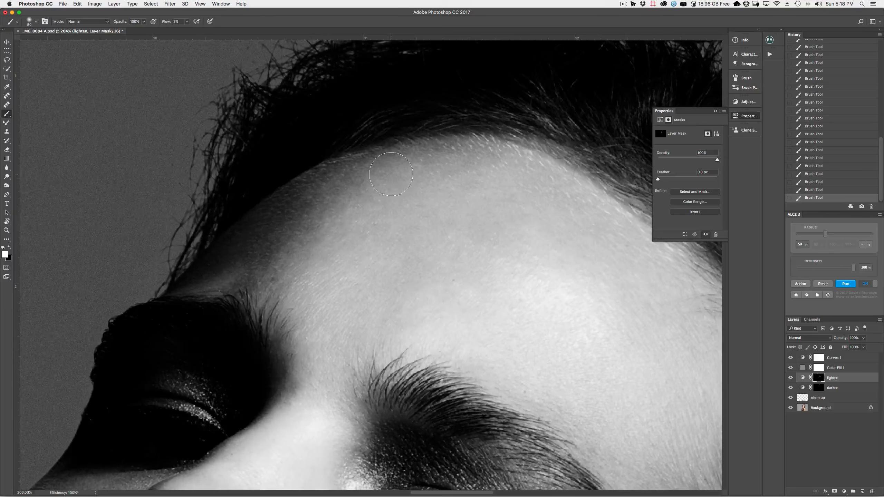
pyautogui.press(']')
pyautogui.hotkey('alt', '[')
pyautogui.press(']')
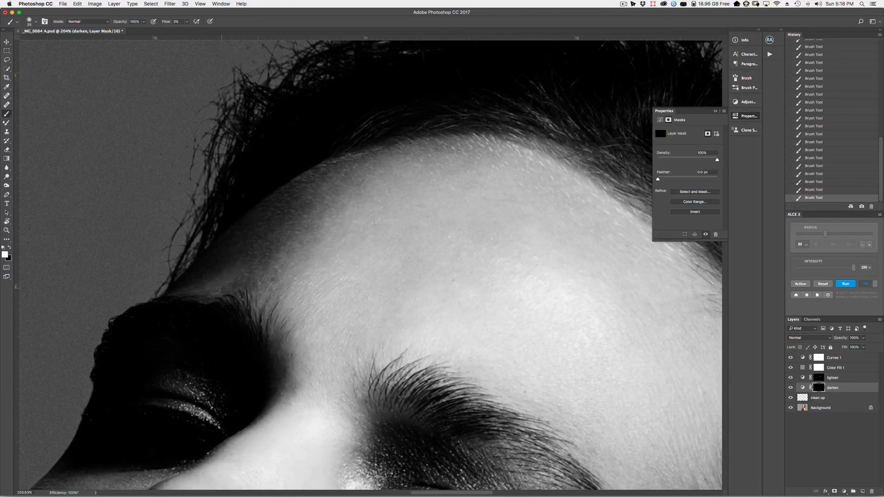
pyautogui.moveTo(791, 378)
pyautogui.mouseDown()
pyautogui.moveTo(791, 388)
pyautogui.moveTo(791, 378)
pyautogui.mouseUp()
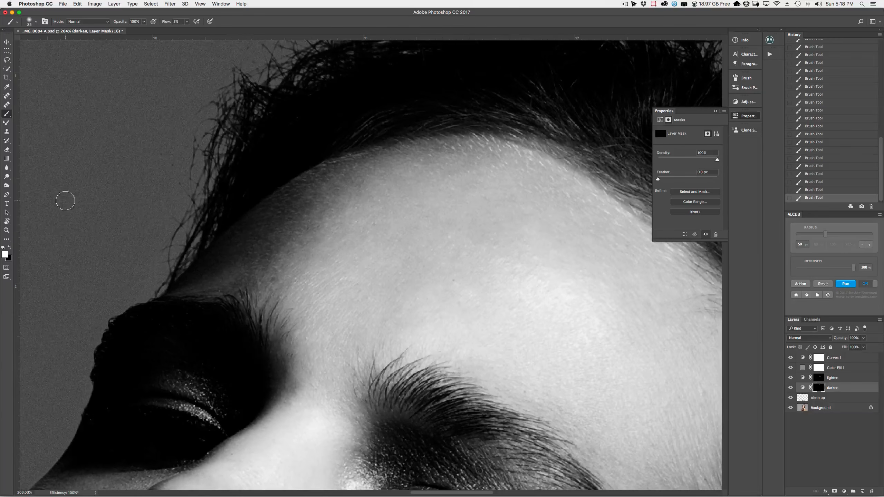
# Fit the whole portrait on screen, then zoom in slightly
pyautogui.click(7, 230)
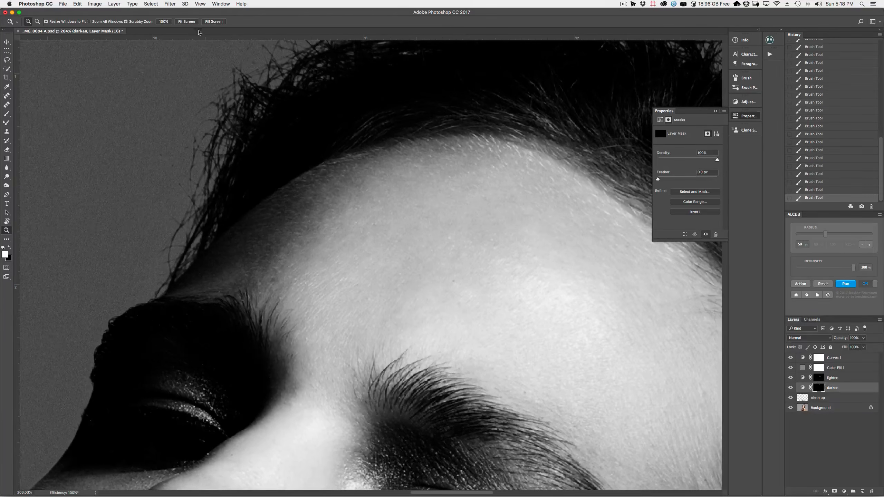
pyautogui.click(187, 22)
pyautogui.moveTo(482, 137); pyautogui.dragTo(494, 138)
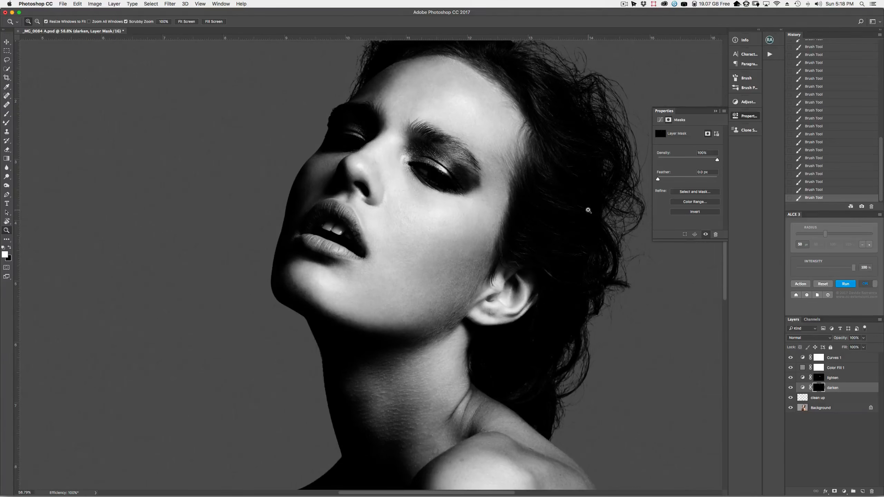
# Brighten the face on the lighten mask using brush sizes between 45 and 90
pyautogui.click(819, 377)
pyautogui.press('b')
pyautogui.press('[')
pyautogui.press('[')
pyautogui.press('[')
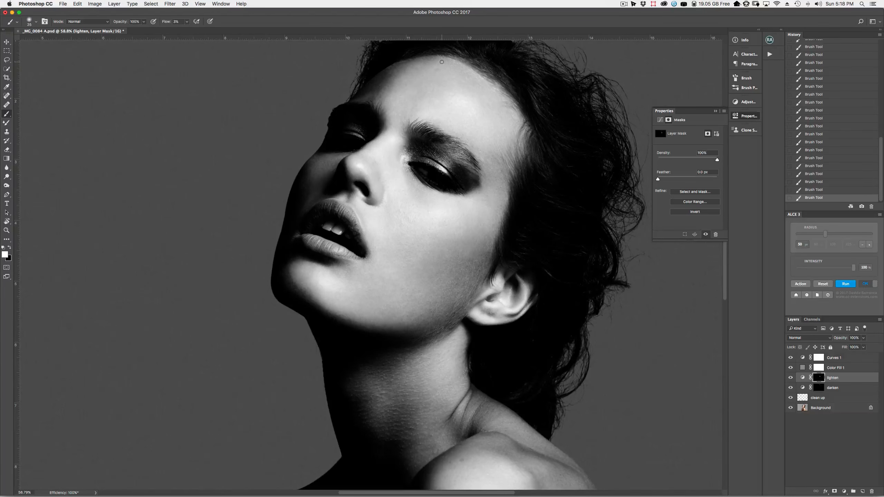
pyautogui.press(']')
pyautogui.press(']')
pyautogui.press(']')
pyautogui.press(']')
pyautogui.press(']')
pyautogui.press(']')
pyautogui.press('[')
pyautogui.press('[')
pyautogui.press('[')
pyautogui.press('[')
pyautogui.press('[')
pyautogui.press(']')
pyautogui.press(']')
pyautogui.press(']')
pyautogui.press(']')
pyautogui.press(']')
pyautogui.press(']')
# Toggle the lighten layer to compare, zoom out, then hide the Curves 1 and Color Fill 1 helpers
pyautogui.click(790, 378)
pyautogui.click(789, 378)
pyautogui.click(790, 378)
pyautogui.click(791, 378)
pyautogui.click(7, 231)
pyautogui.moveTo(430, 220); pyautogui.dragTo(399, 221)
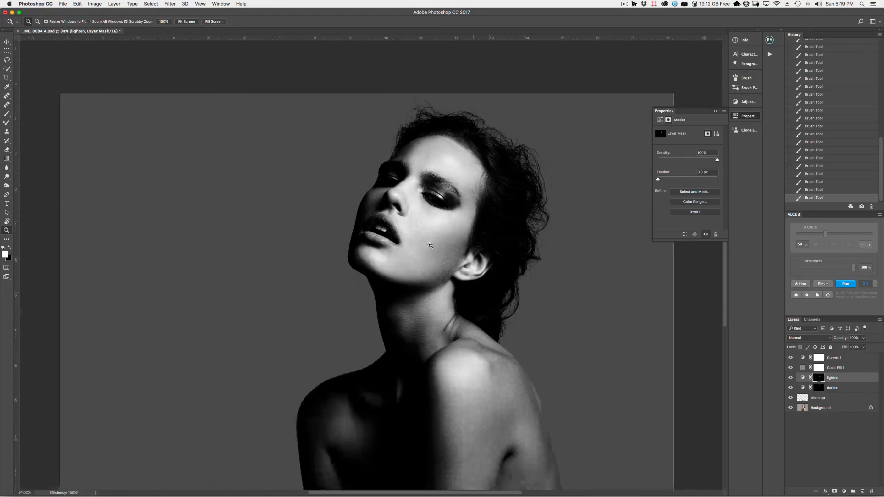
pyautogui.click(791, 378)
pyautogui.moveTo(791, 389); pyautogui.dragTo(792, 361)
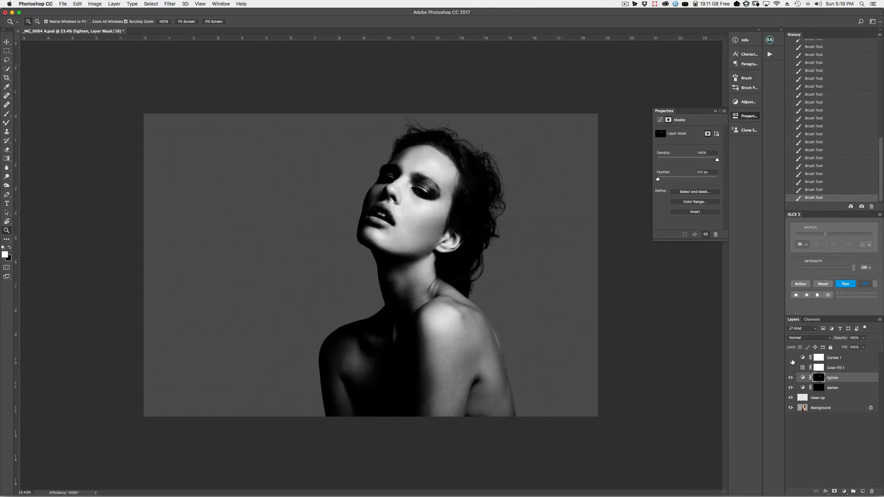
# Zoom in to compare the colour face with and without lightening, then Shift-select the darken layer too
pyautogui.moveTo(417, 187); pyautogui.dragTo(470, 189)
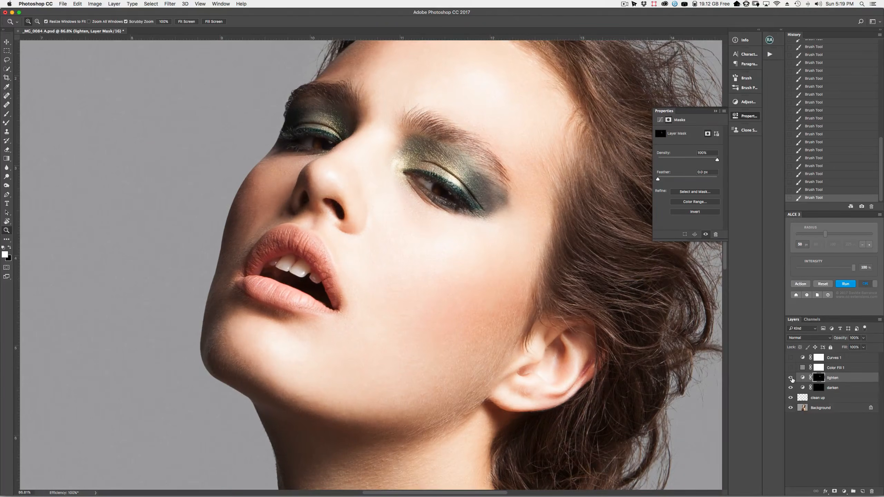
pyautogui.click(791, 378)
pyautogui.click(791, 378)
pyautogui.moveTo(468, 339); pyautogui.dragTo(499, 333)
pyautogui.moveTo(466, 230); pyautogui.dragTo(568, 183)
pyautogui.moveTo(496, 364); pyautogui.dragTo(573, 364)
pyautogui.moveTo(502, 234); pyautogui.dragTo(546, 285)
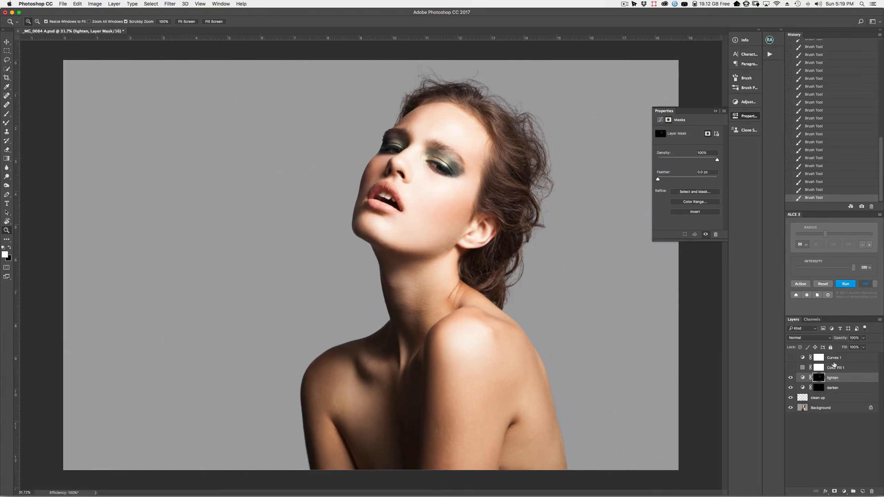
pyautogui.keyDown('shift'); pyautogui.click(836, 387); pyautogui.keyUp('shift')
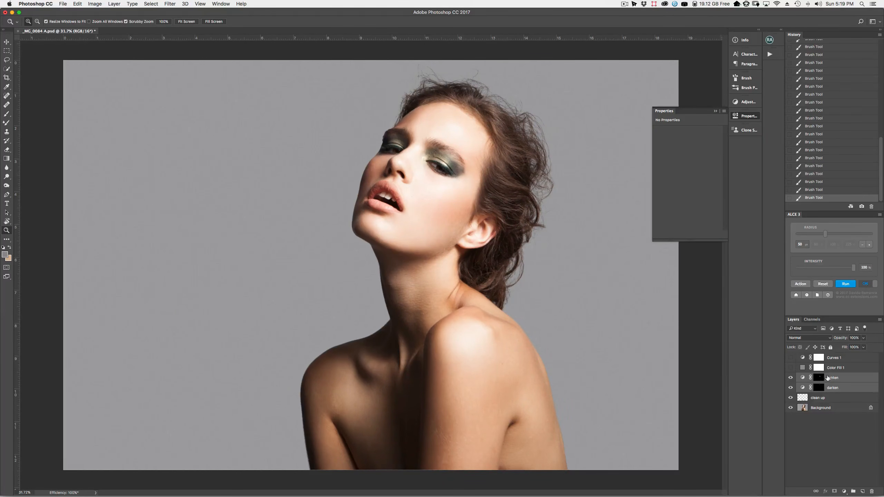
# Group lighten and darken into Group 1 with Cmd+G, set opacity to 57%, and compare
pyautogui.press('super+g')
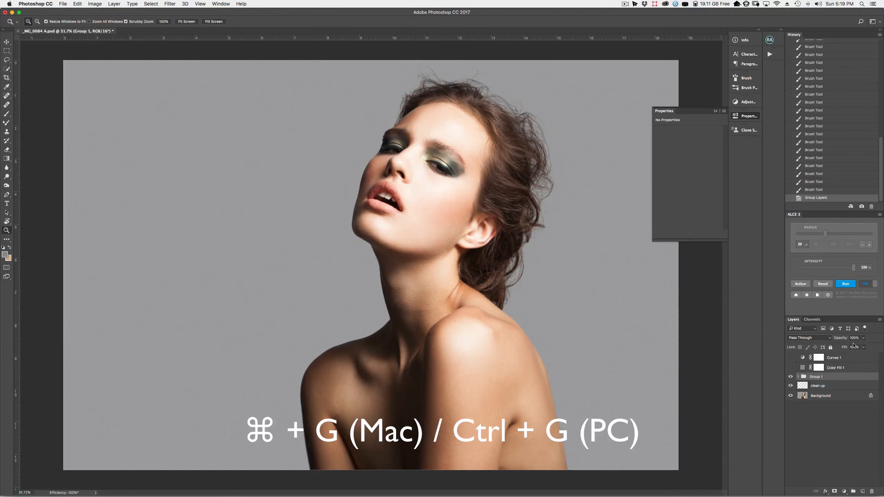
pyautogui.click(864, 338)
pyautogui.moveTo(866, 346); pyautogui.dragTo(850, 348)
pyautogui.click(791, 377)
pyautogui.click(791, 377)
# Try Group 1 at 66% and then 62% opacity, toggling its visibility to compare
pyautogui.click(864, 338)
pyautogui.moveTo(862, 348); pyautogui.dragTo(864, 352)
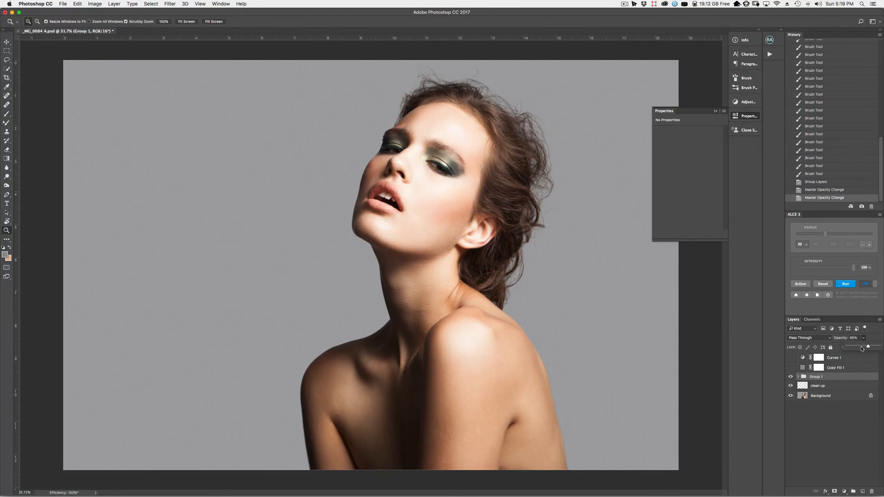
pyautogui.moveTo(868, 347); pyautogui.dragTo(867, 347)
pyautogui.click(790, 377)
pyautogui.click(790, 377)
pyautogui.click(791, 376)
pyautogui.click(791, 377)
# Return Group 1 opacity to 100% and toggle it off and on to compare
pyautogui.click(864, 338)
pyautogui.moveTo(867, 346); pyautogui.dragTo(876, 347)
pyautogui.click(790, 377)
pyautogui.click(790, 377)
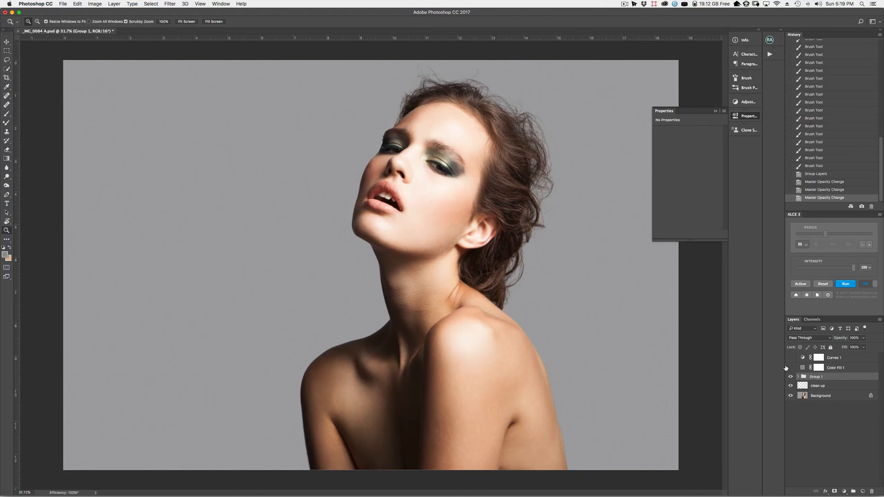
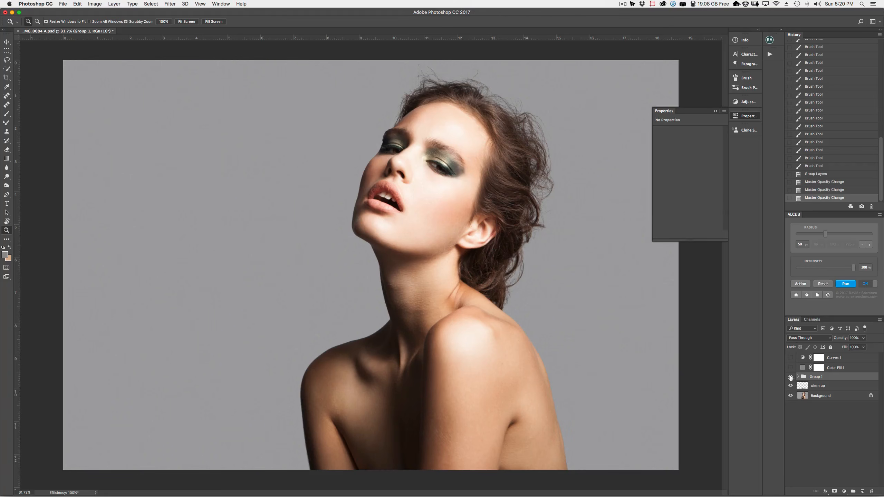
# Toggle Group 1 off and on to compare the face before and after, zooming in closer
pyautogui.click(790, 377)
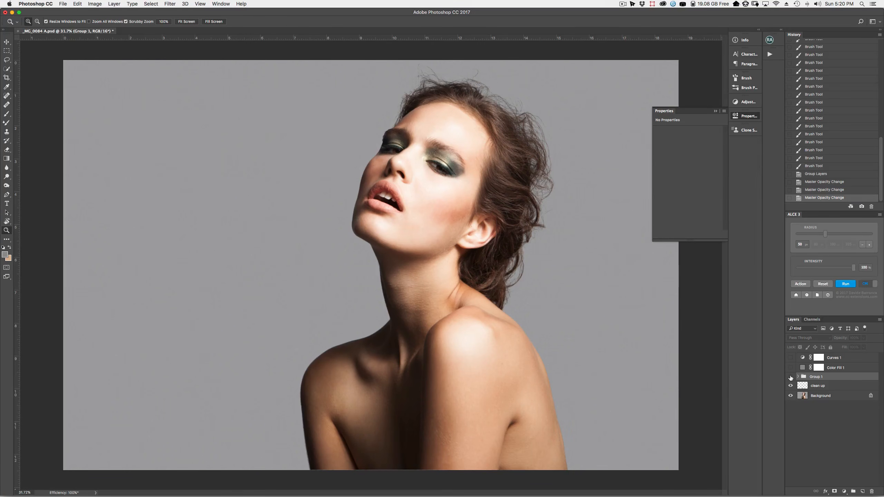
pyautogui.click(791, 378)
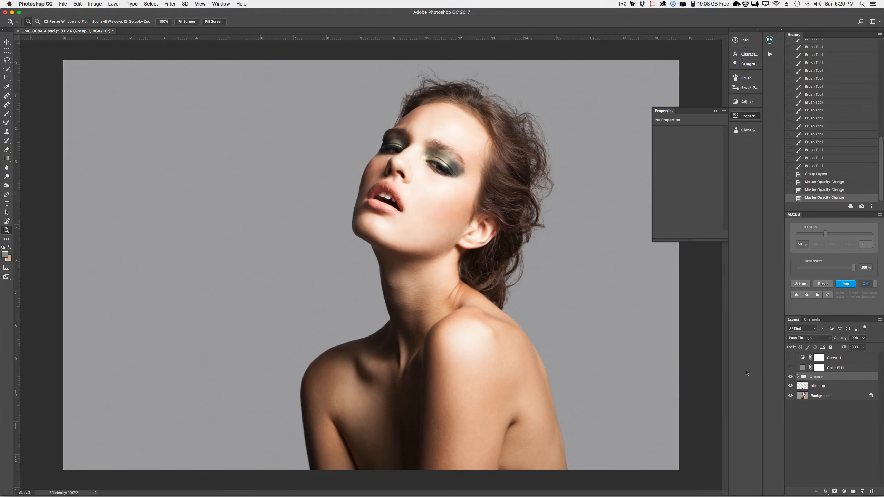
pyautogui.moveTo(424, 183); pyautogui.dragTo(467, 177)
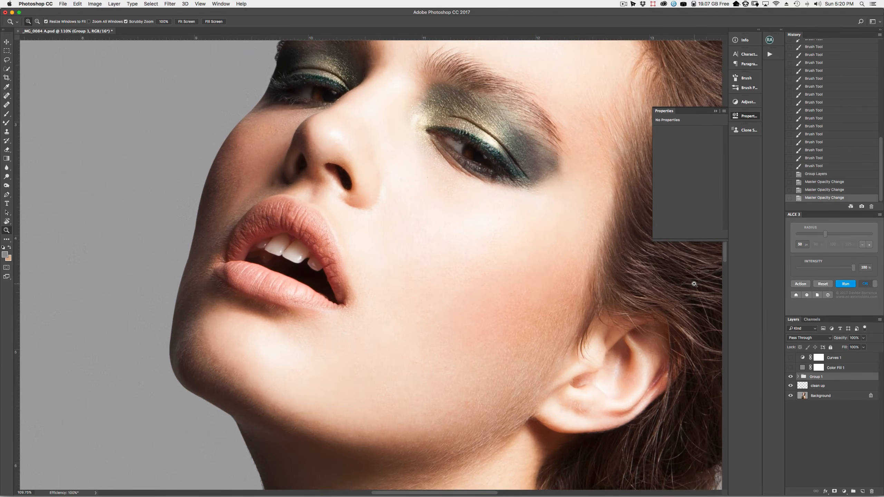
pyautogui.click(791, 378)
pyautogui.click(790, 377)
# Expand Group 1 to show its lighten and darken Curves layers
pyautogui.moveTo(535, 344); pyautogui.dragTo(470, 335)
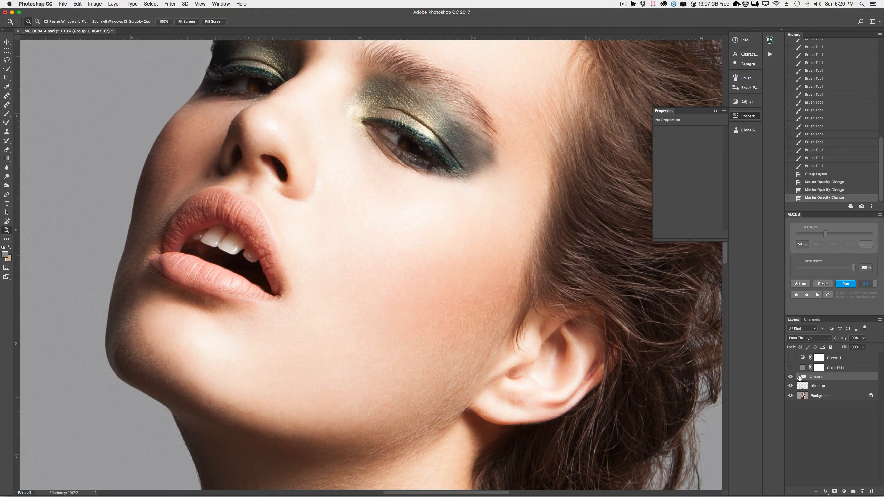
pyautogui.click(799, 376)
pyautogui.moveTo(462, 273)
pyautogui.mouseDown()
pyautogui.moveTo(443, 279)
pyautogui.moveTo(456, 278)
pyautogui.mouseUp()
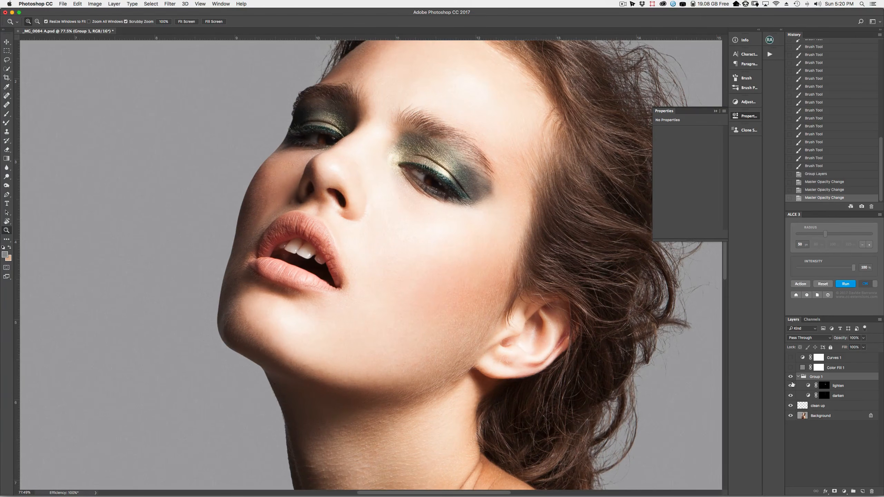
# View the lighten and darken masks alone, then show the lighten mask as a red rubylith overlay
pyautogui.keyDown('alt'); pyautogui.click(824, 386); pyautogui.keyUp('alt')
pyautogui.moveTo(479, 352); pyautogui.dragTo(460, 352)
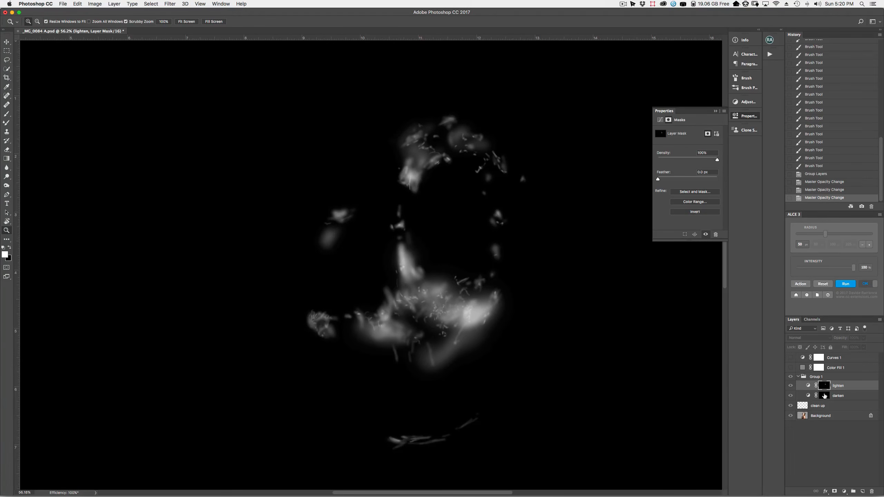
pyautogui.keyDown('alt'); pyautogui.click(824, 397); pyautogui.keyUp('alt')
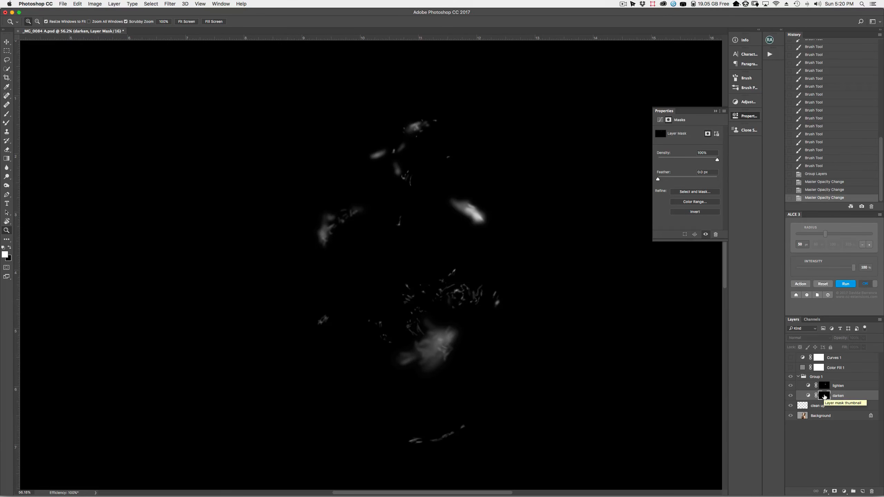
pyautogui.keyDown('alt'); pyautogui.keyDown('shift'); pyautogui.click(820, 388); pyautogui.keyUp('shift'); pyautogui.keyUp('alt')
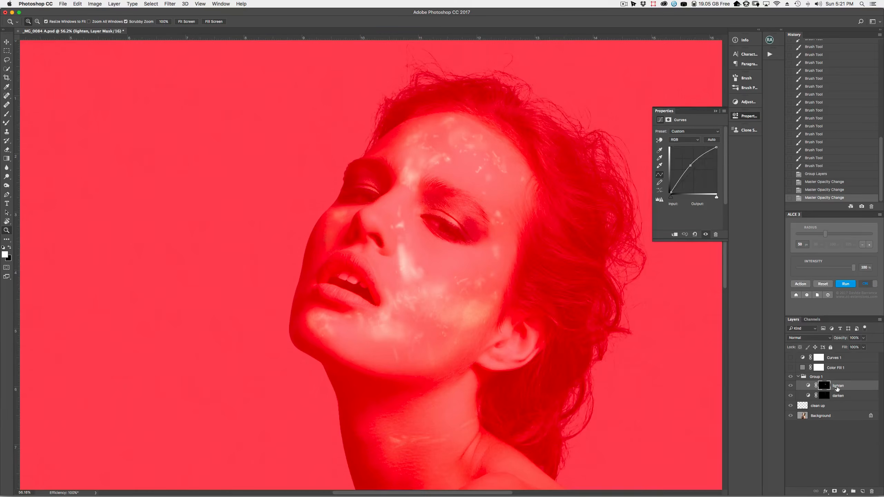
# Select the lighten adjustment, compare Group 1 off and on, and zoom out to the full portrait
pyautogui.click(808, 386)
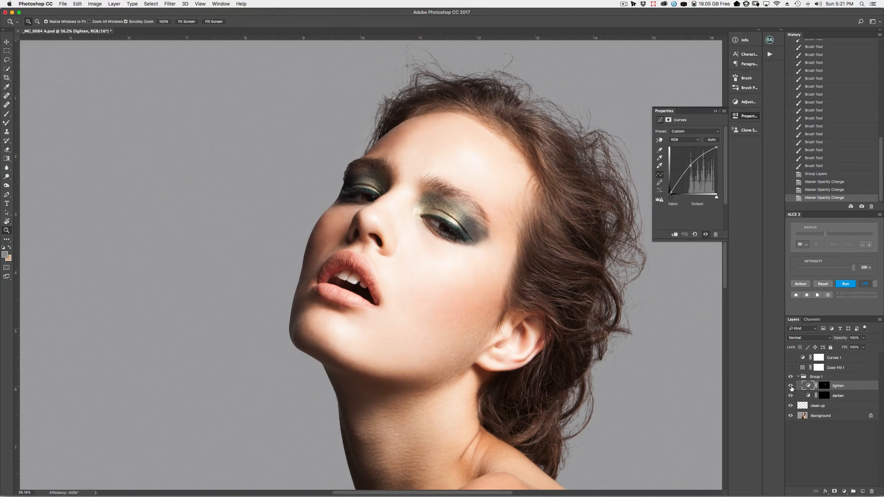
pyautogui.click(792, 379)
pyautogui.click(792, 379)
pyautogui.moveTo(584, 350); pyautogui.dragTo(552, 356)
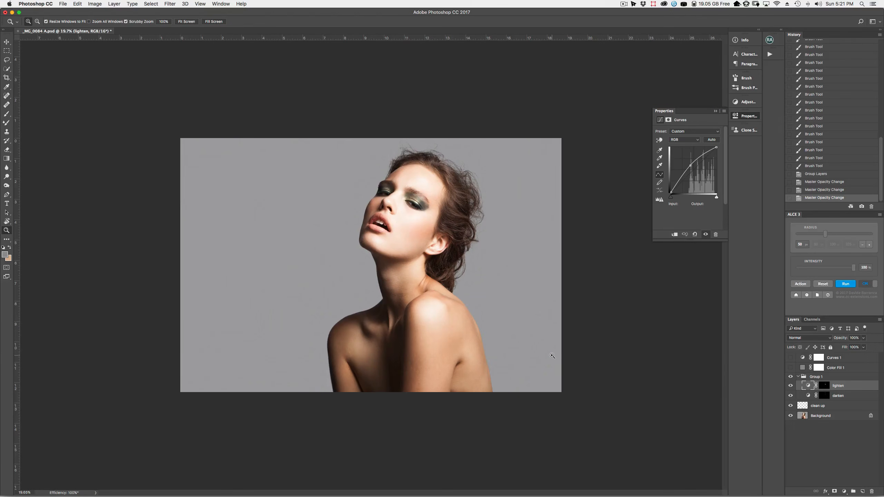